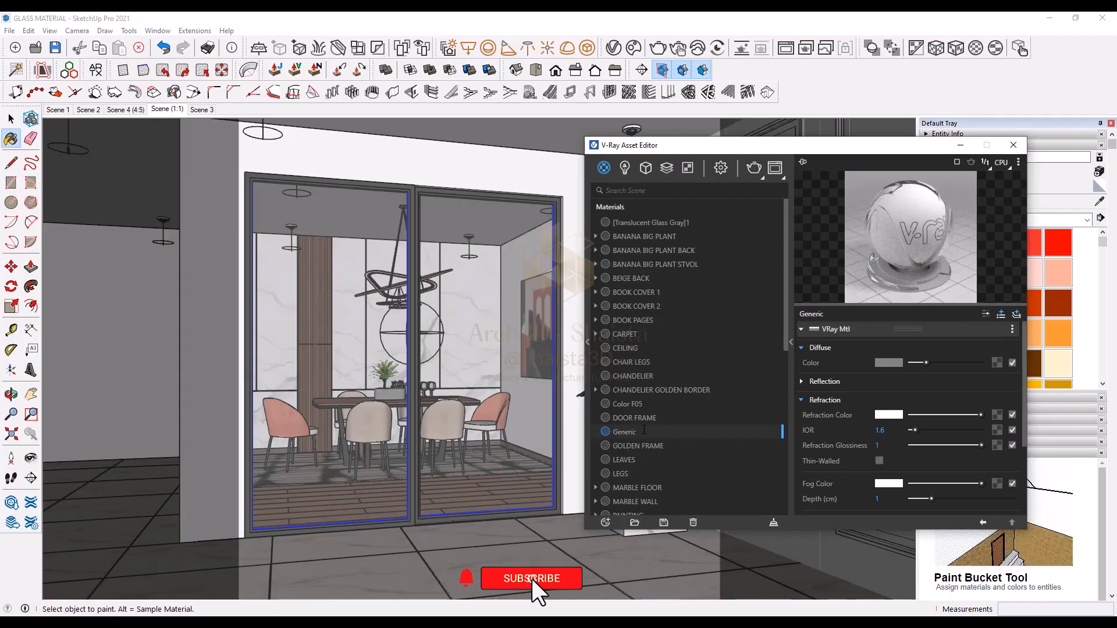
Step: Rename the selected Generic material to GLASS and review its Refraction settings
{"action": "type", "text": "GLASS"}
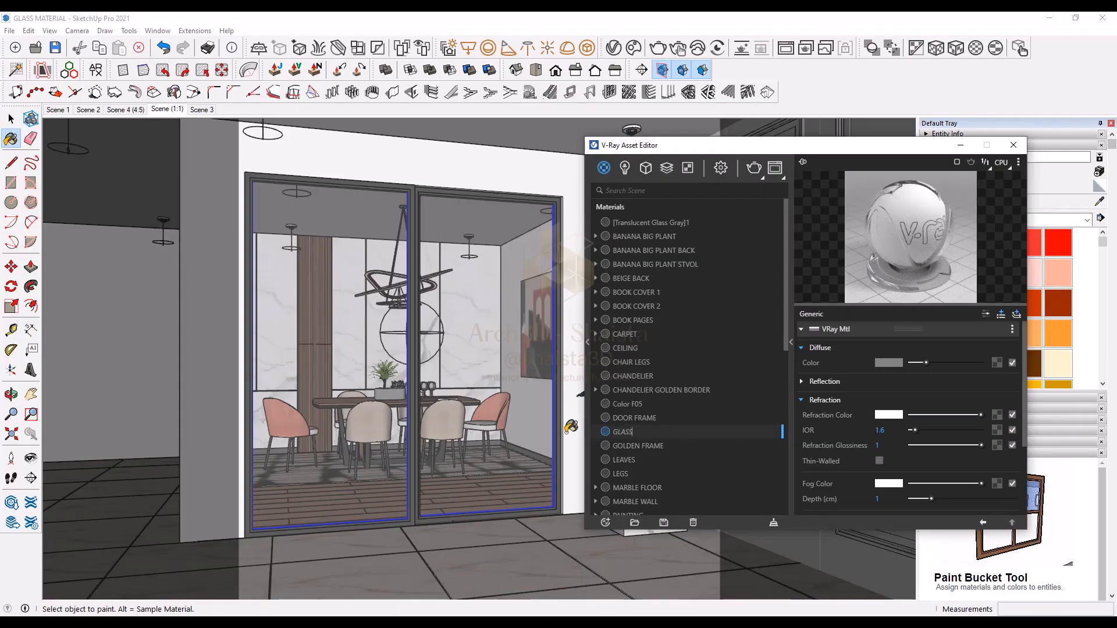
{"action": "left_click", "coordinate": [855, 399]}
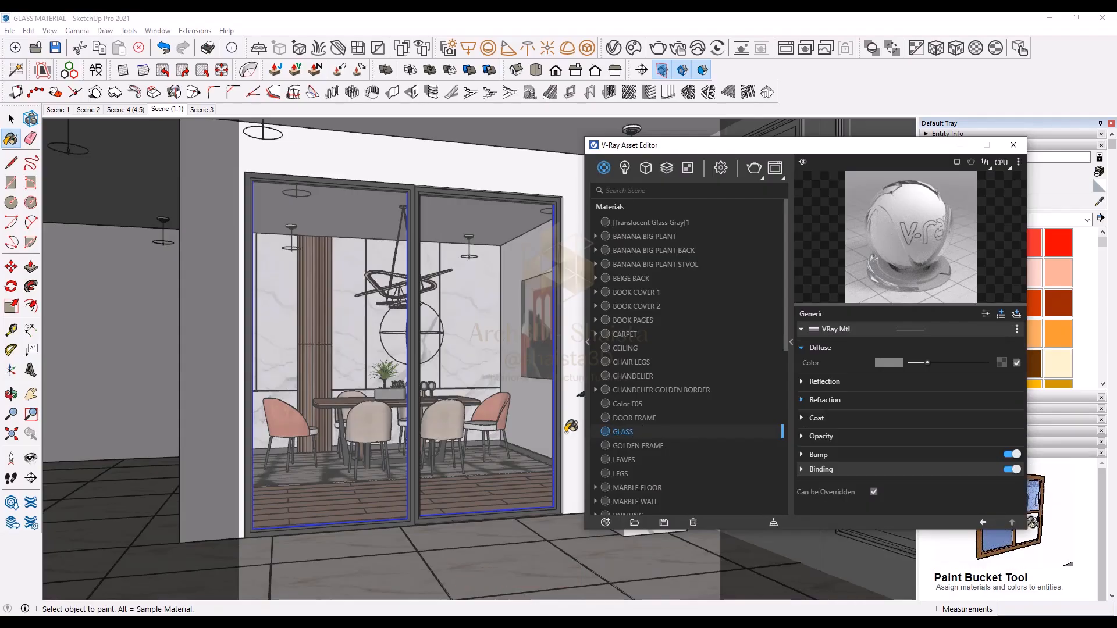
{"action": "left_click", "coordinate": [866, 403]}
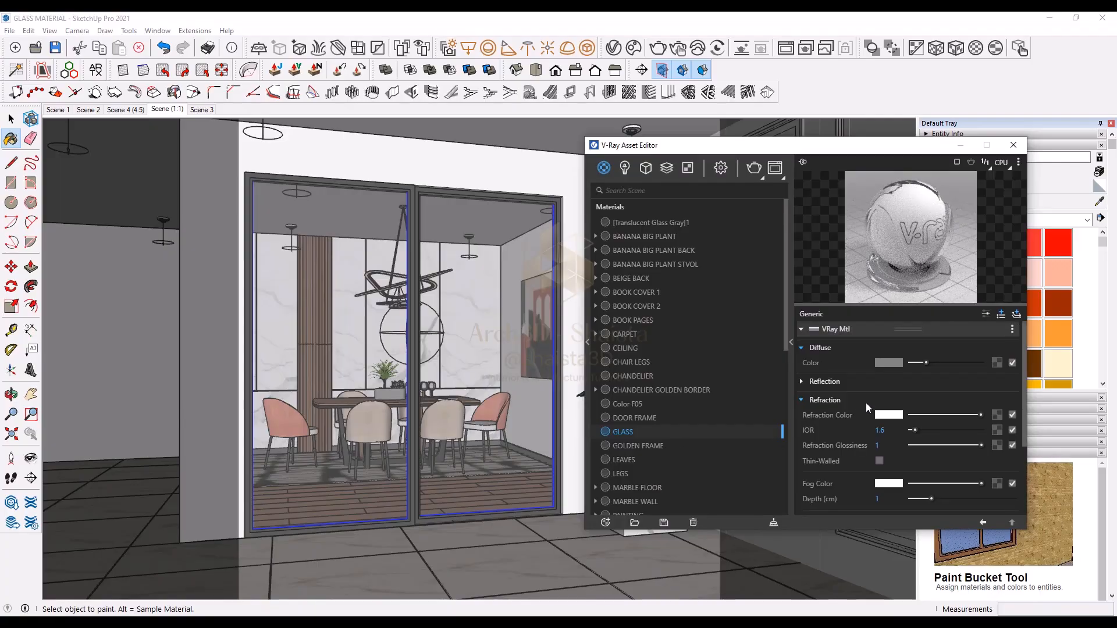
{"action": "scroll", "coordinate": [856, 442], "scroll_direction": "down", "scroll_amount": 3}
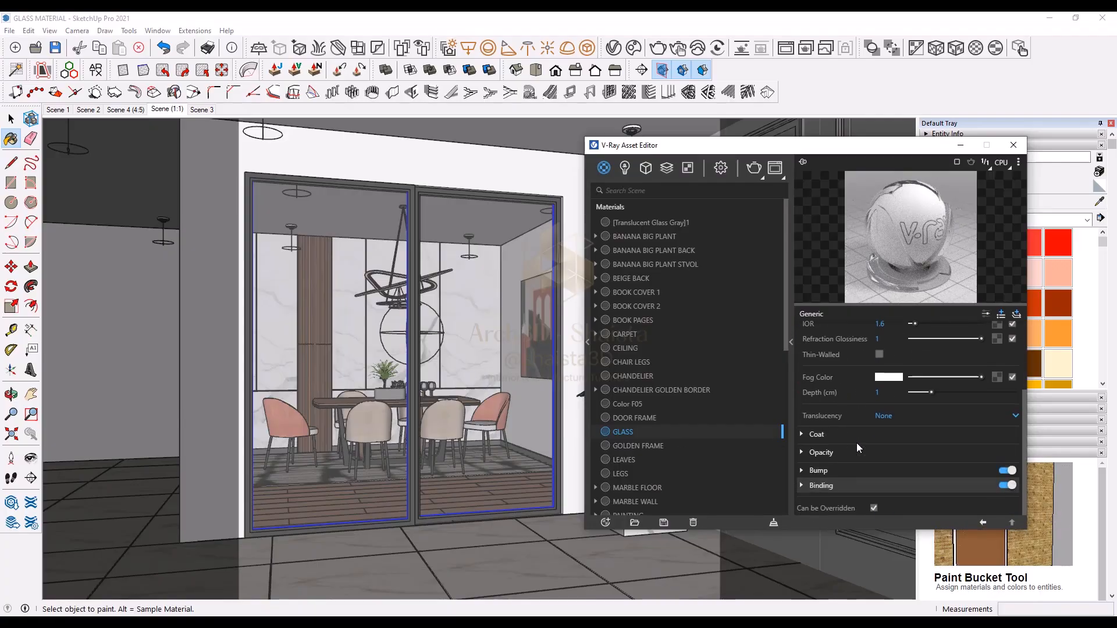
{"action": "scroll", "coordinate": [849, 474], "scroll_direction": "up", "scroll_amount": 3}
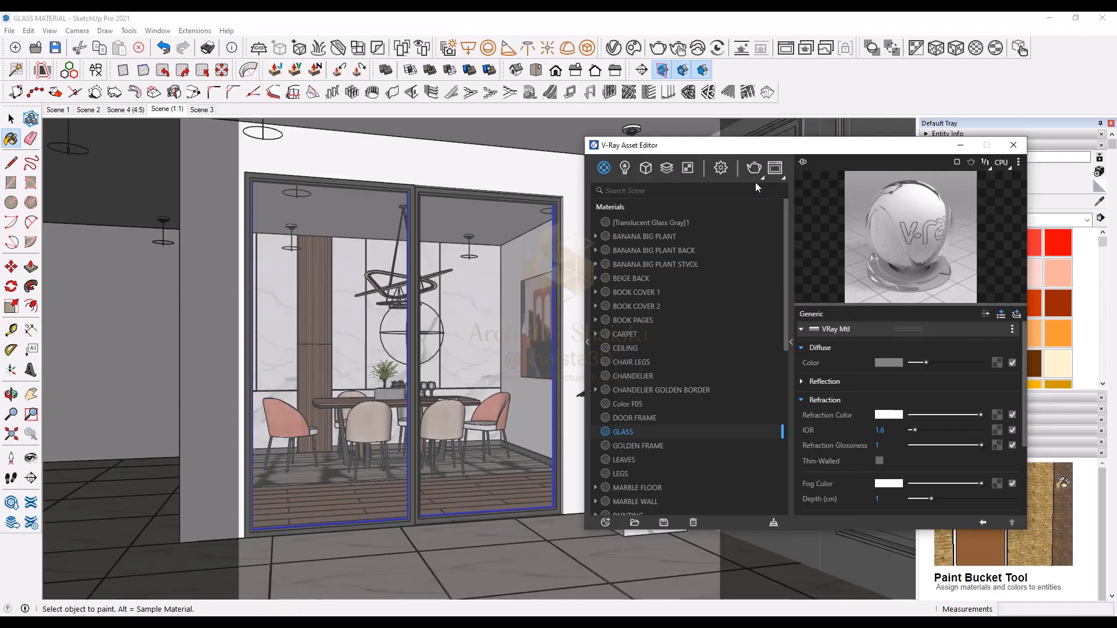
Step: In the render settings, enable interactive rendering and set the camera's film sensitivity (ISO) to 125
{"action": "left_click", "coordinate": [727, 169]}
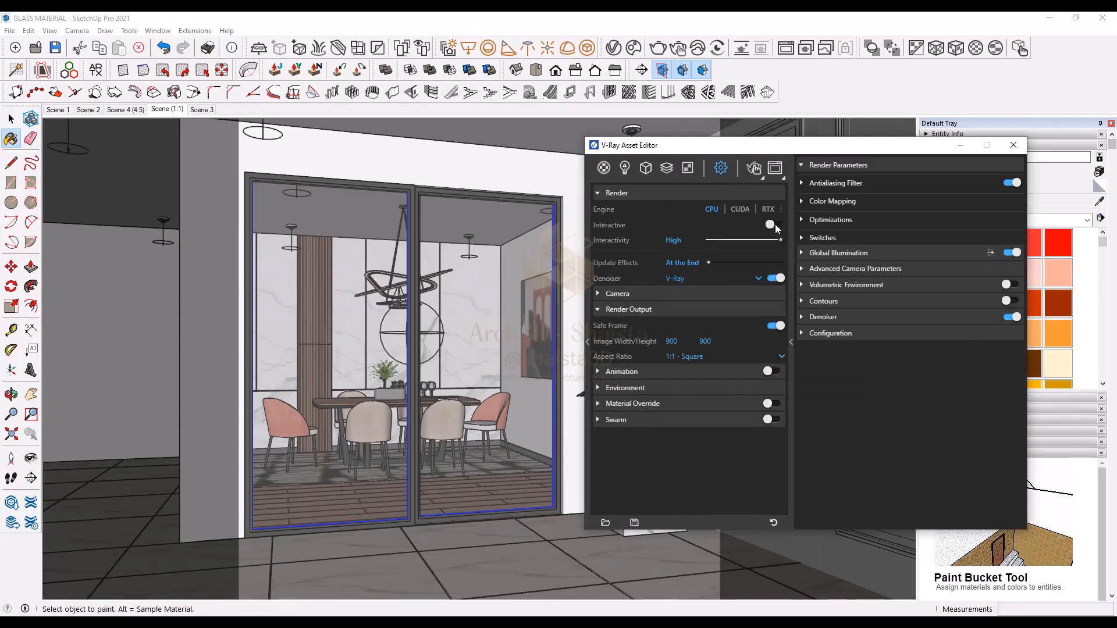
{"action": "left_click", "coordinate": [711, 292]}
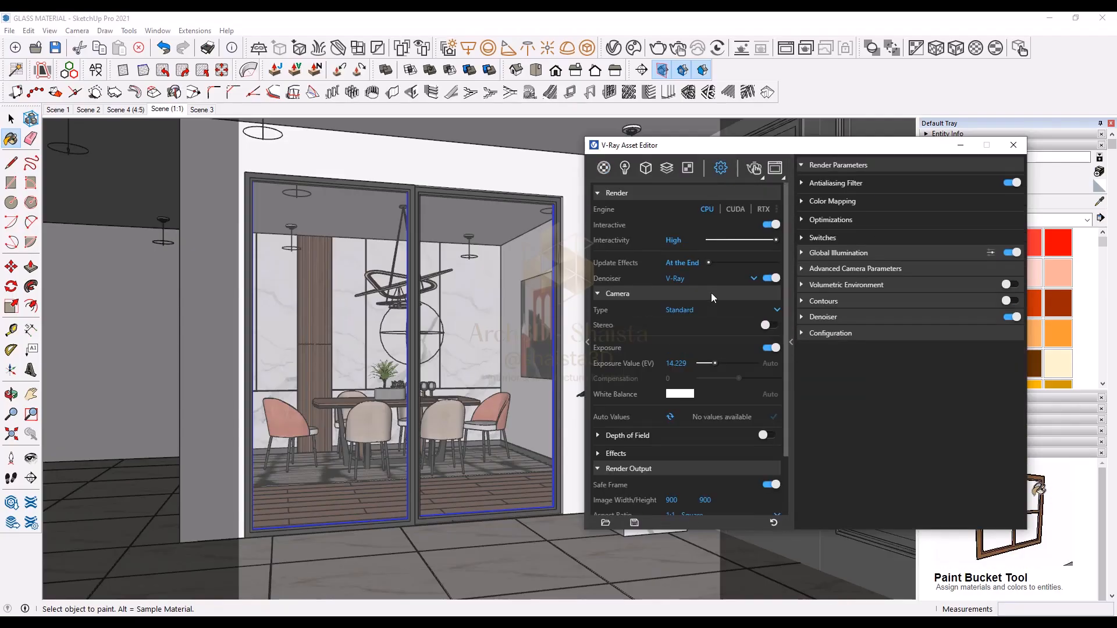
{"action": "left_click", "coordinate": [711, 292]}
{"action": "left_click", "coordinate": [695, 294]}
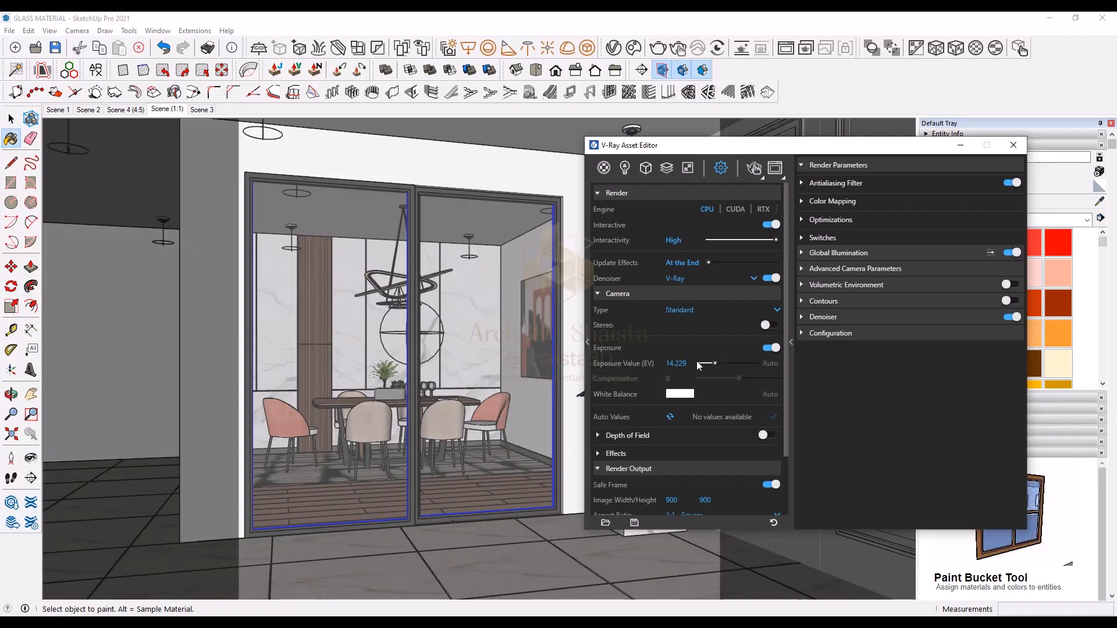
{"action": "left_click", "coordinate": [828, 270]}
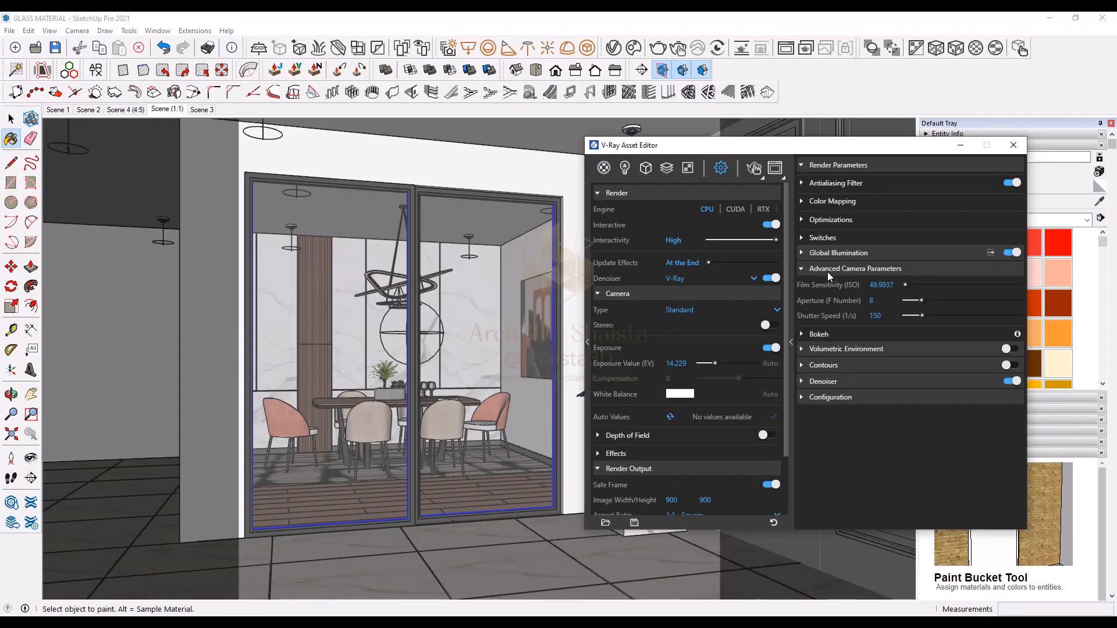
{"action": "double_click", "coordinate": [879, 285]}
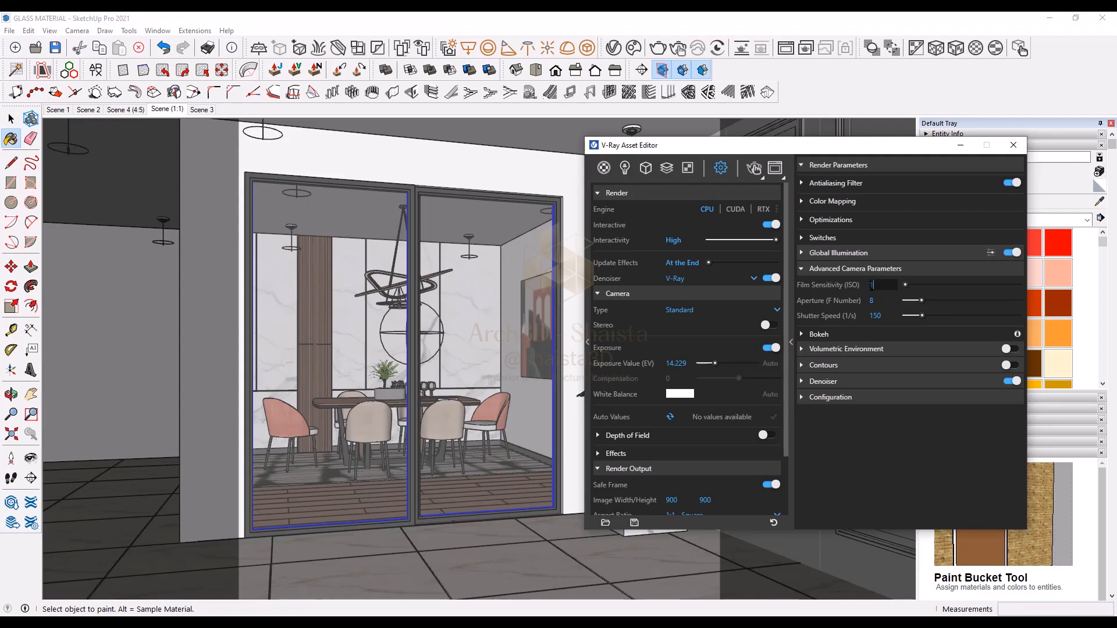
{"action": "type", "text": "125"}
{"action": "key", "text": "Return"}
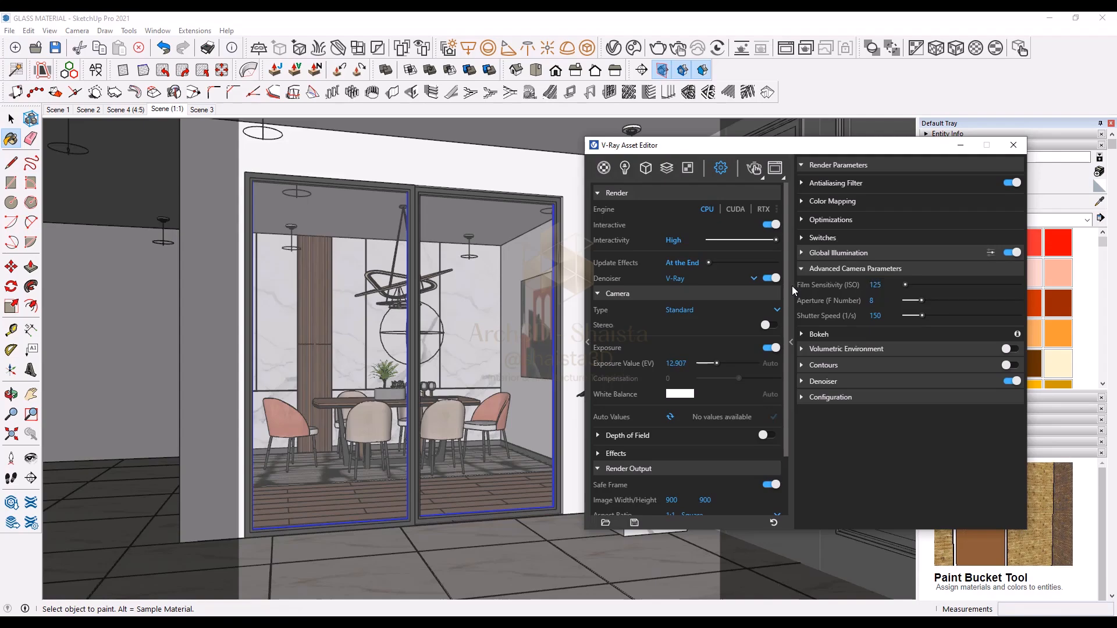
{"action": "left_click", "coordinate": [790, 284]}
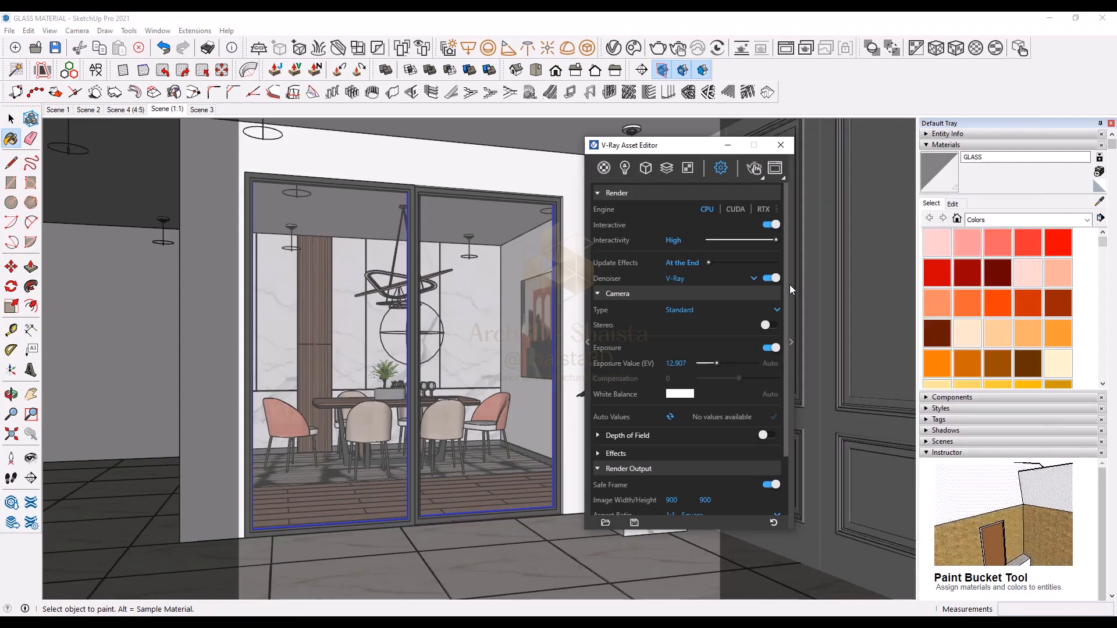
Step: Start an interactive render and move the frame buffer window beside the asset editor
{"action": "left_click", "coordinate": [756, 168]}
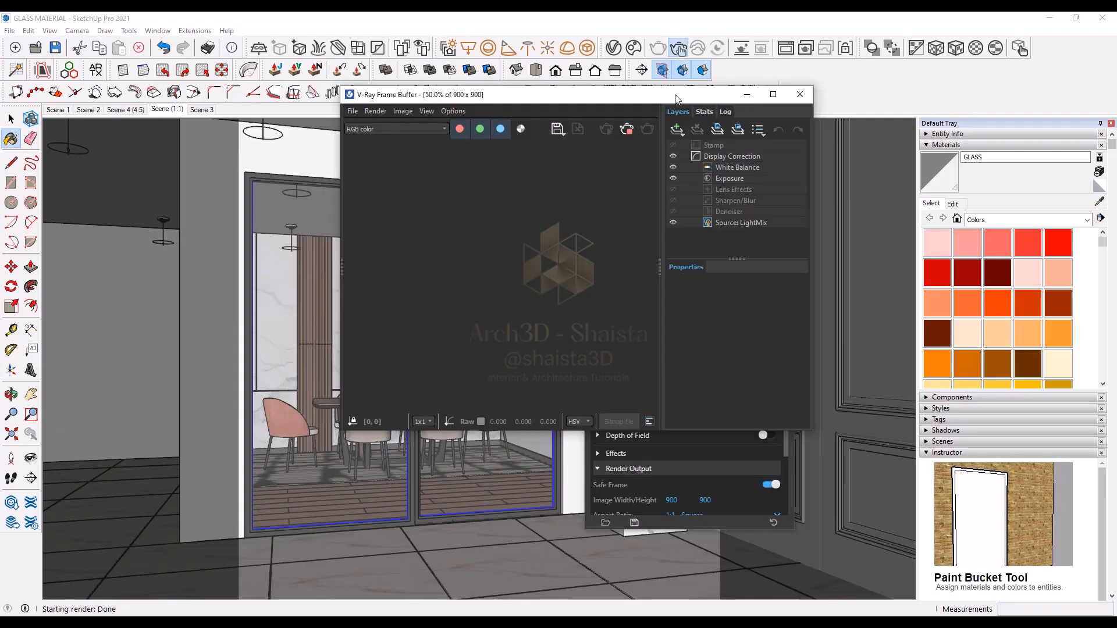
{"action": "left_click_drag", "start_coordinate": [676, 98], "coordinate": [931, 146]}
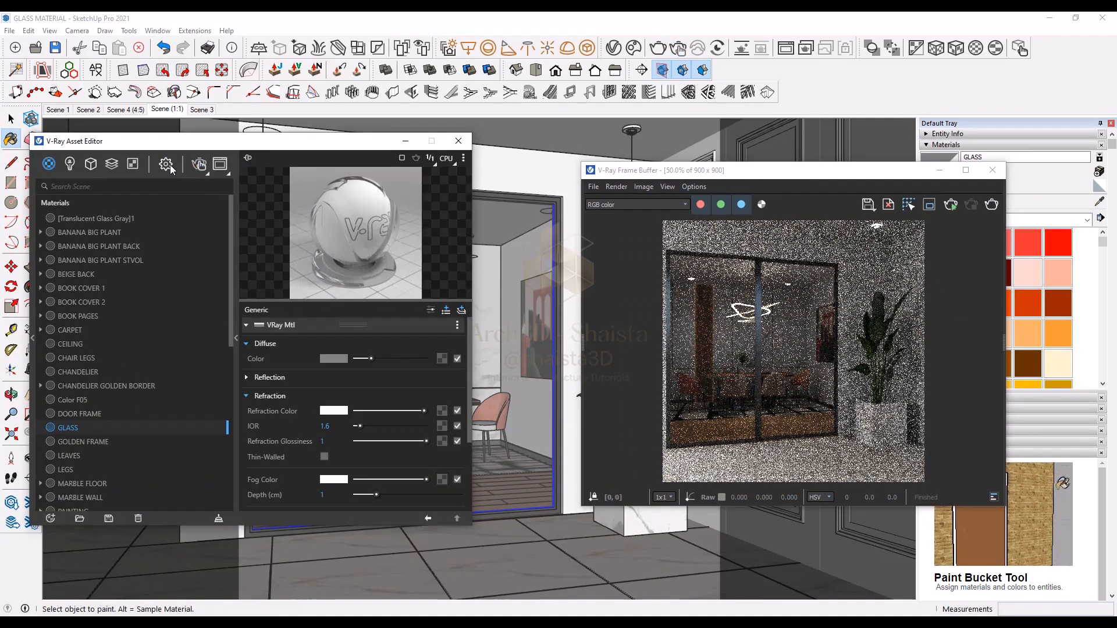
Step: Set the render output image width and height to 1080
{"action": "left_click", "coordinate": [166, 164]}
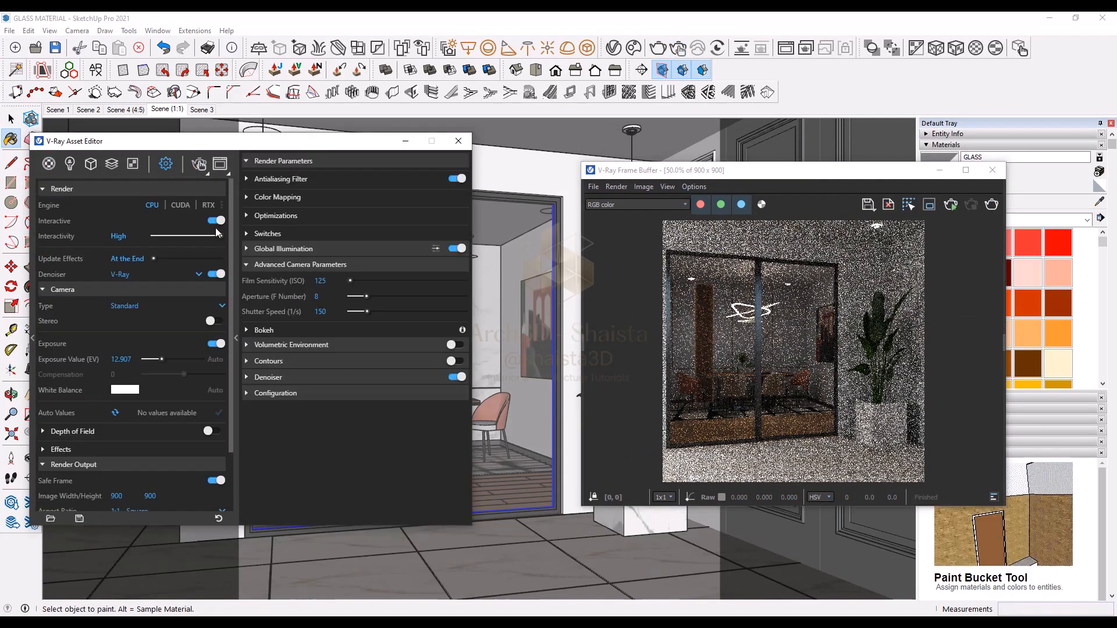
{"action": "left_click", "coordinate": [237, 238]}
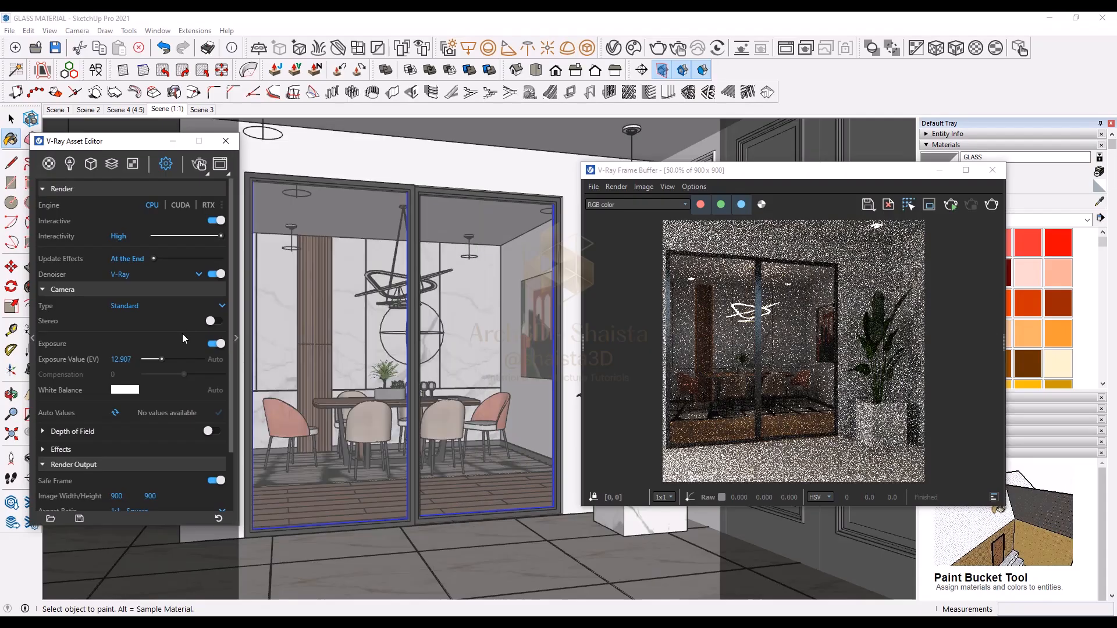
{"action": "left_click", "coordinate": [145, 288]}
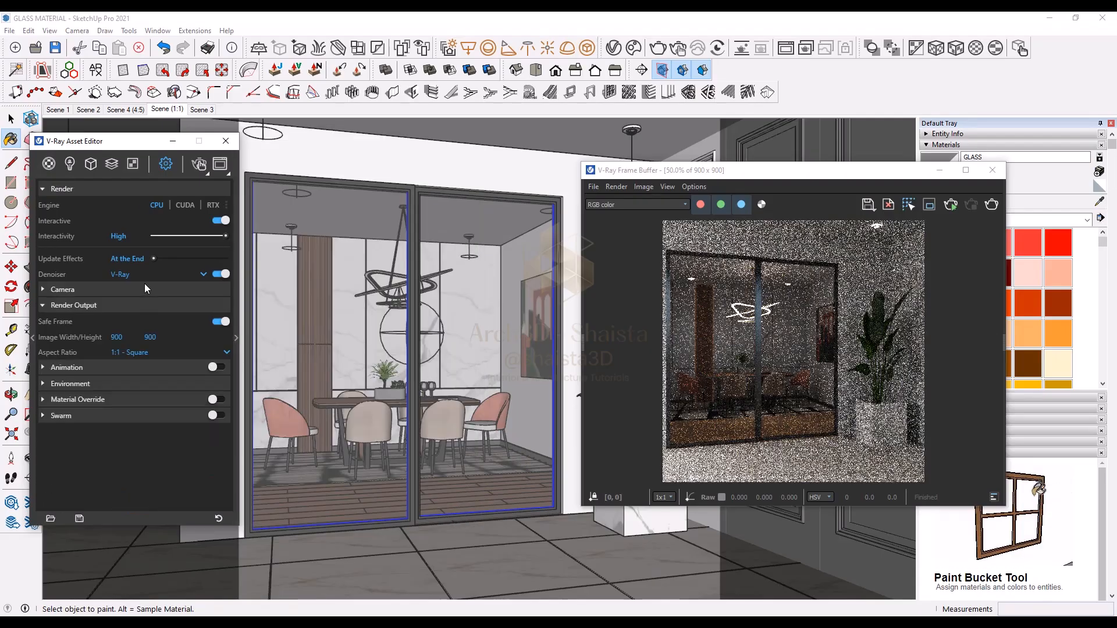
{"action": "double_click", "coordinate": [149, 337]}
{"action": "type", "text": "1080"}
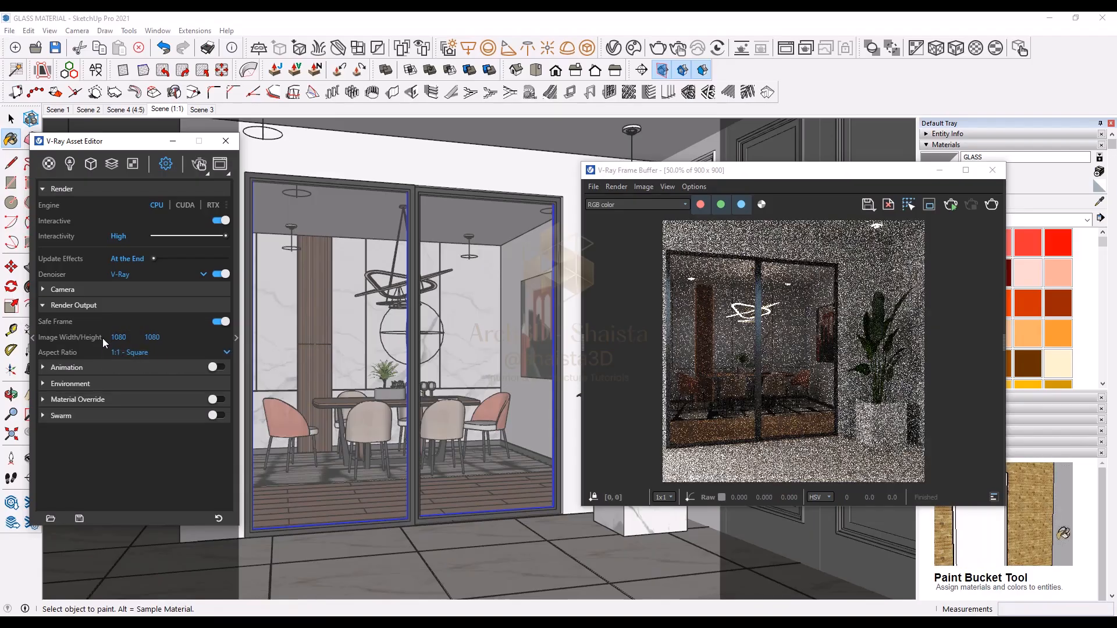
{"action": "key", "text": "Return"}
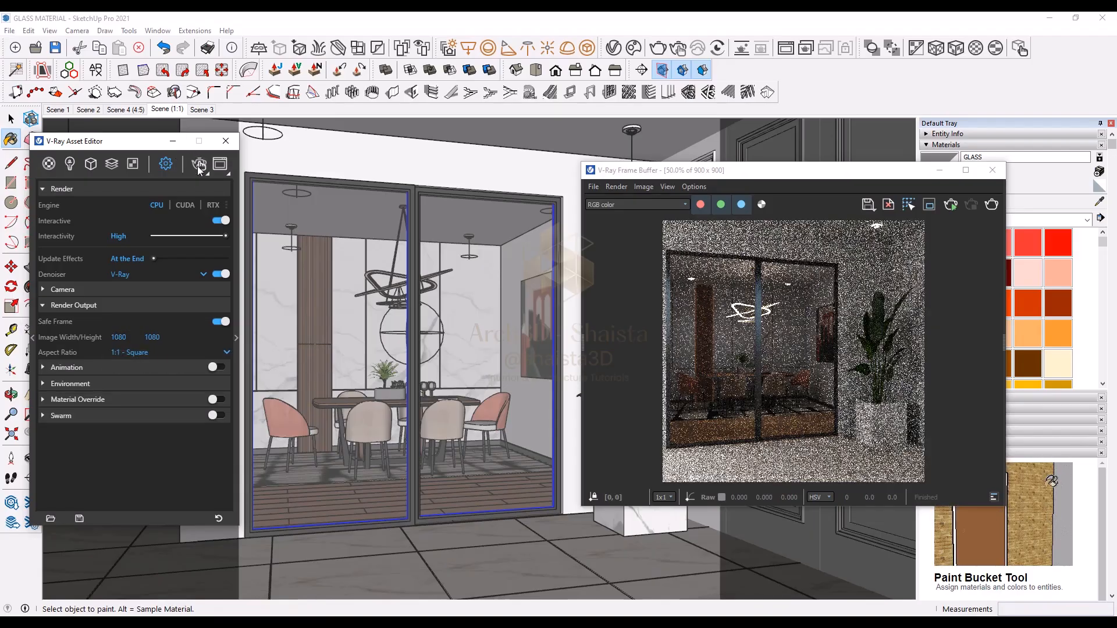
Step: Turn off interactive mode and start a production render, inspecting the result in the frame buffer
{"action": "left_click", "coordinate": [219, 221]}
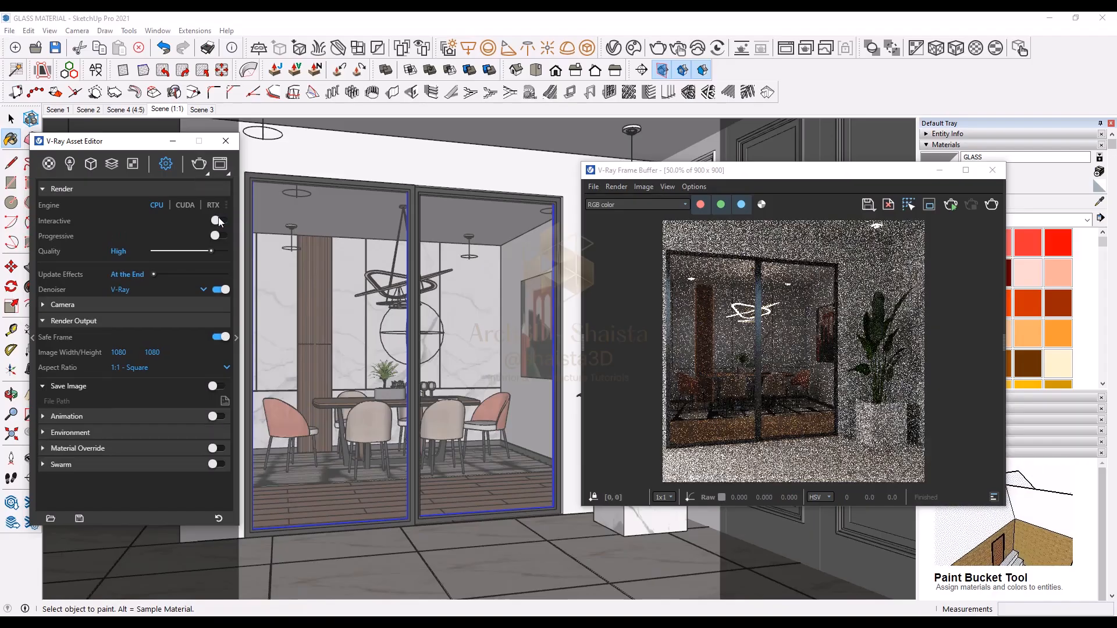
{"action": "left_click", "coordinate": [203, 166]}
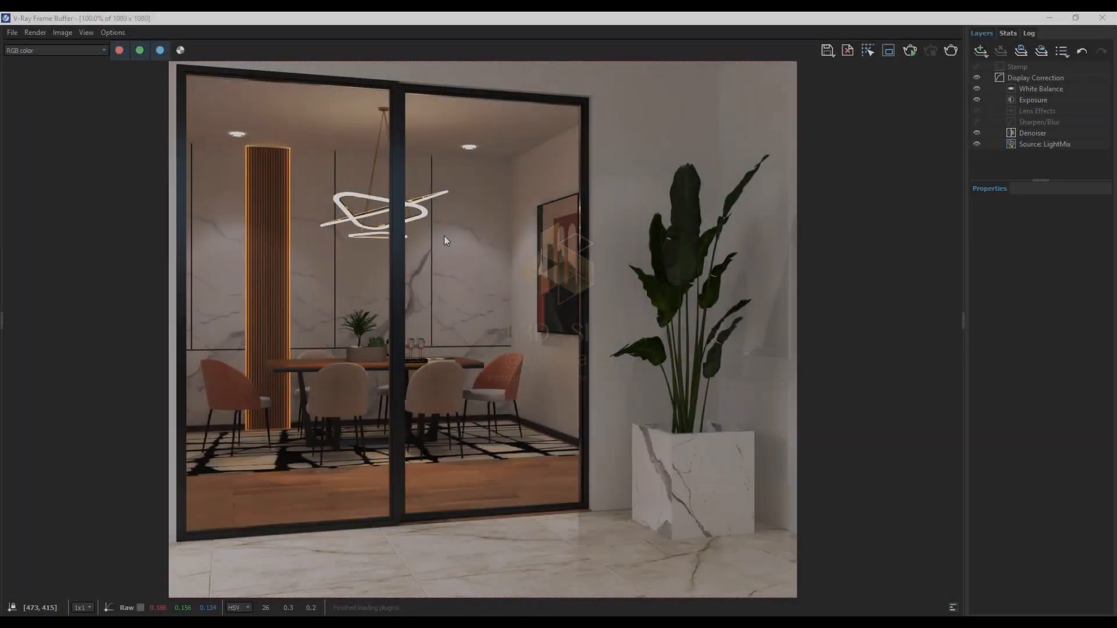
{"action": "scroll", "coordinate": [445, 256], "scroll_direction": "up", "scroll_amount": 3}
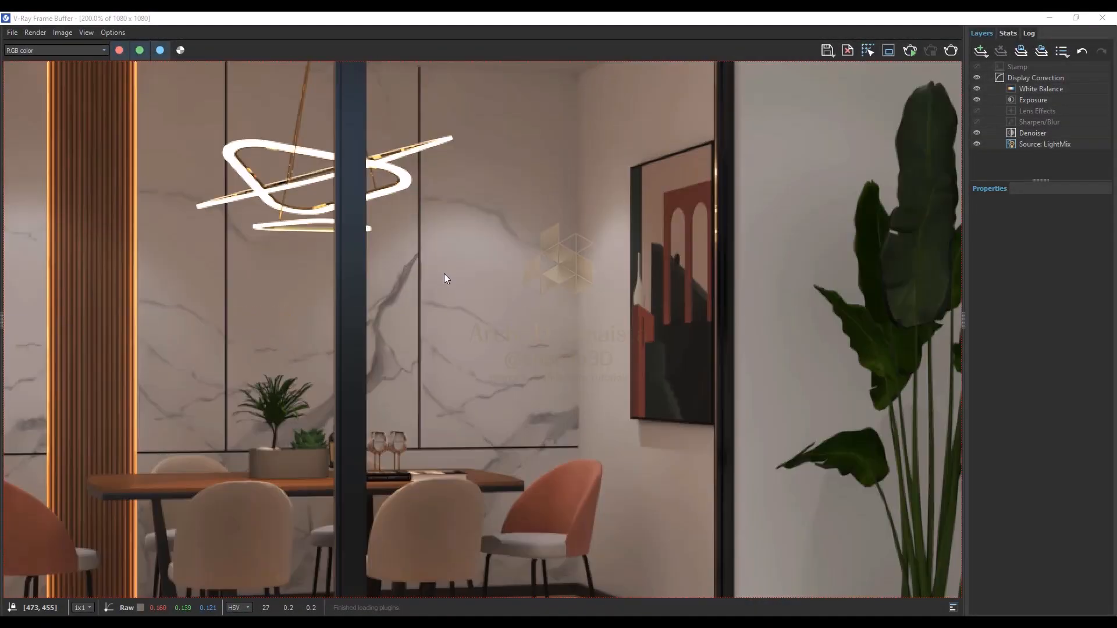
{"action": "scroll", "coordinate": [448, 266], "scroll_direction": "down", "scroll_amount": 5}
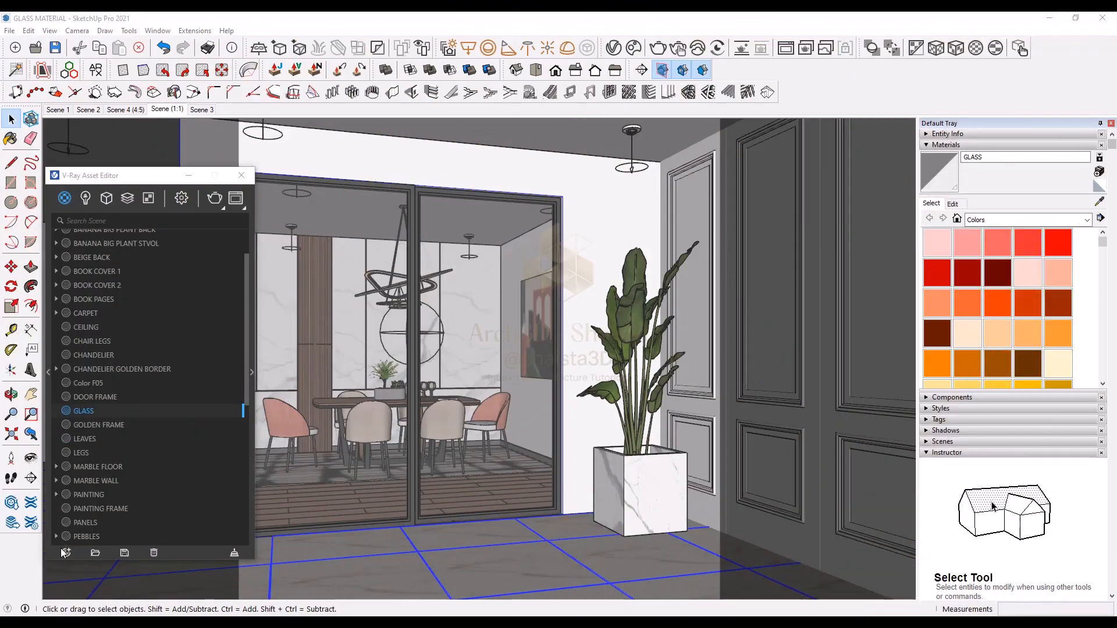
Step: Create a new Generic V-Ray material and set its refraction color to full white
{"action": "left_click", "coordinate": [66, 553]}
{"action": "mouse_move", "coordinate": [82, 538]}
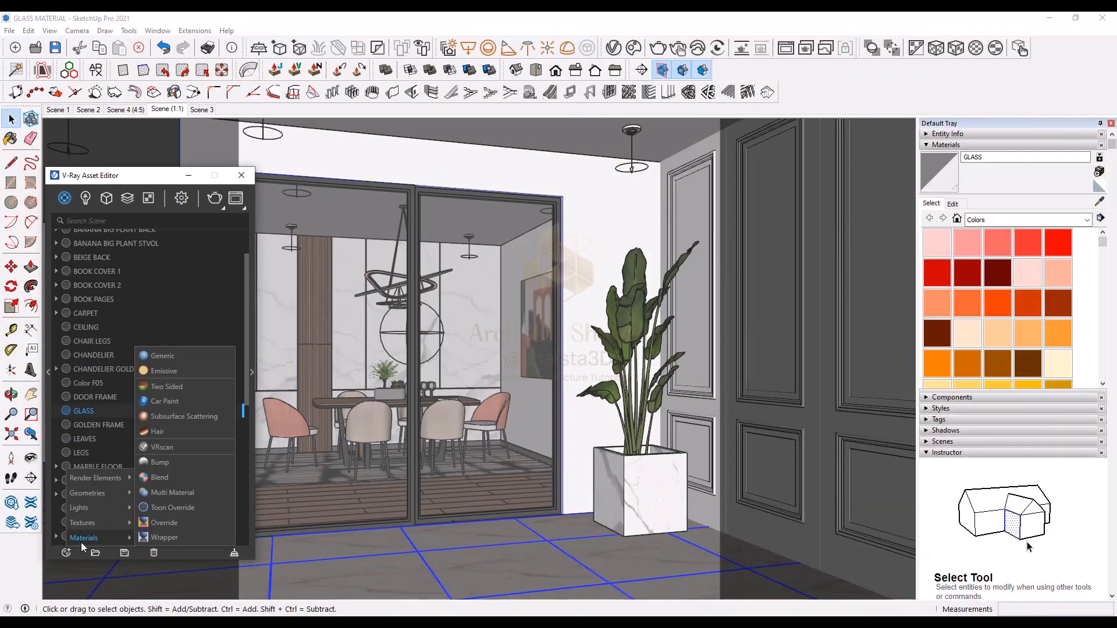
{"action": "left_click", "coordinate": [166, 355]}
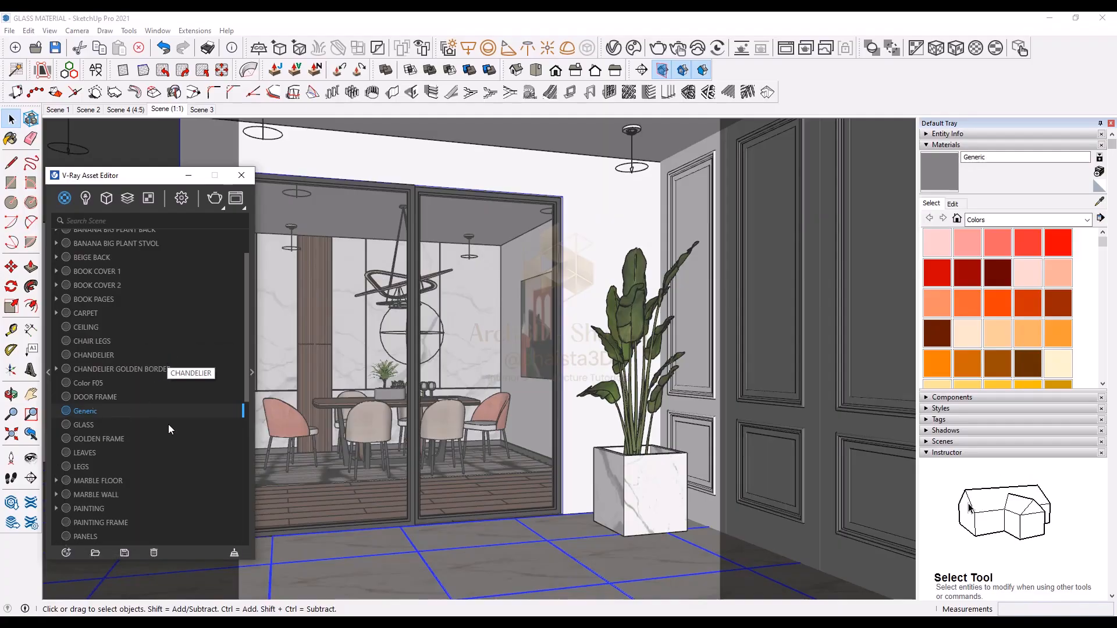
{"action": "left_click", "coordinate": [252, 375]}
{"action": "left_click", "coordinate": [313, 428]}
{"action": "left_click_drag", "start_coordinate": [382, 446], "coordinate": [448, 445]}
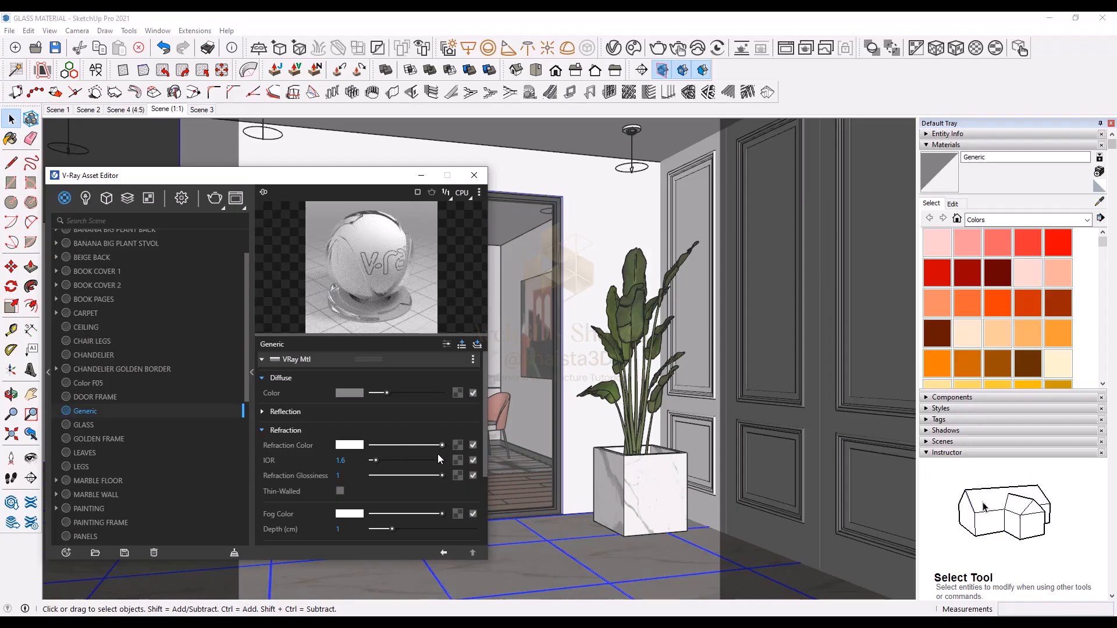
Step: Set the new material's refraction glossiness to 0.9 and adjust the material preview options
{"action": "left_click", "coordinate": [438, 475]}
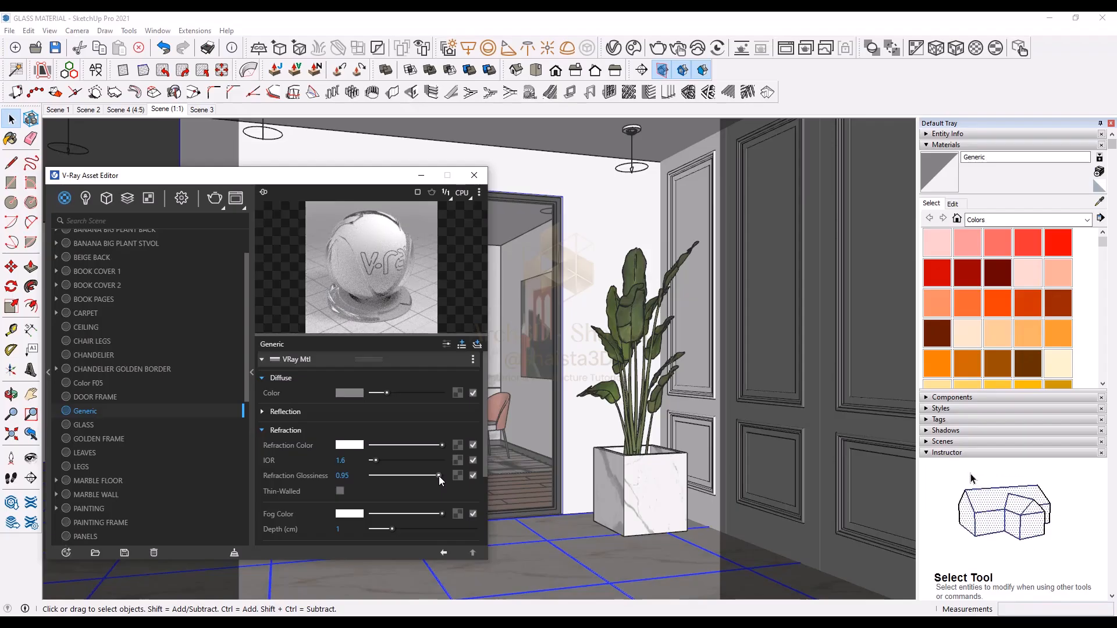
{"action": "left_click", "coordinate": [436, 476]}
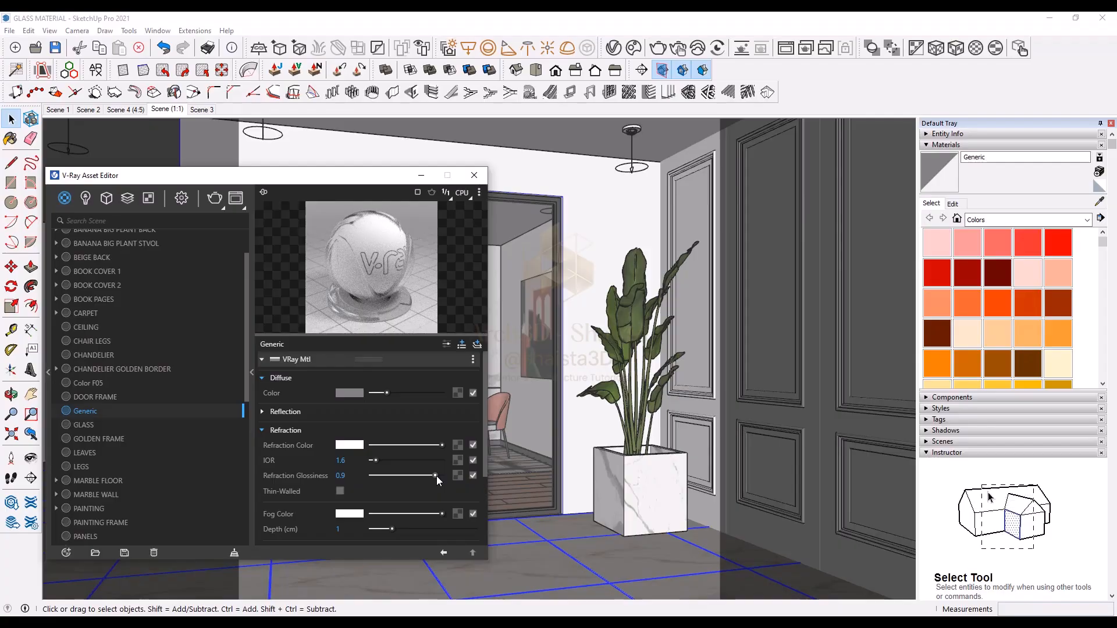
{"action": "left_click", "coordinate": [478, 193]}
{"action": "left_click", "coordinate": [464, 204]}
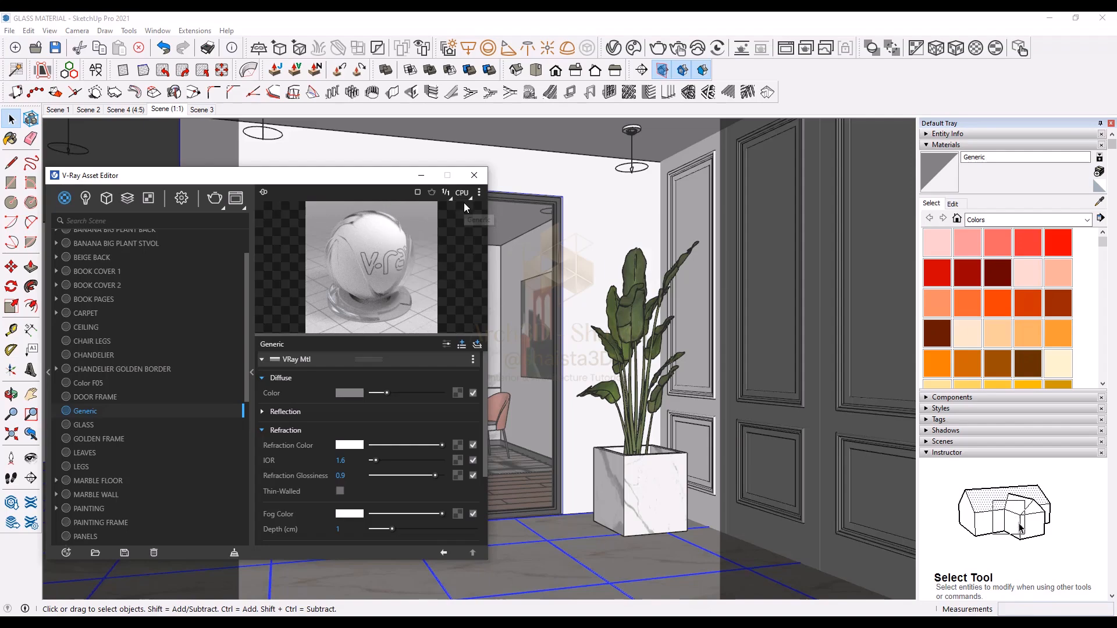
Step: Sample the door glass material and select all objects using the GLASS material in the scene
{"action": "left_click", "coordinate": [1099, 202]}
{"action": "left_click", "coordinate": [531, 238]}
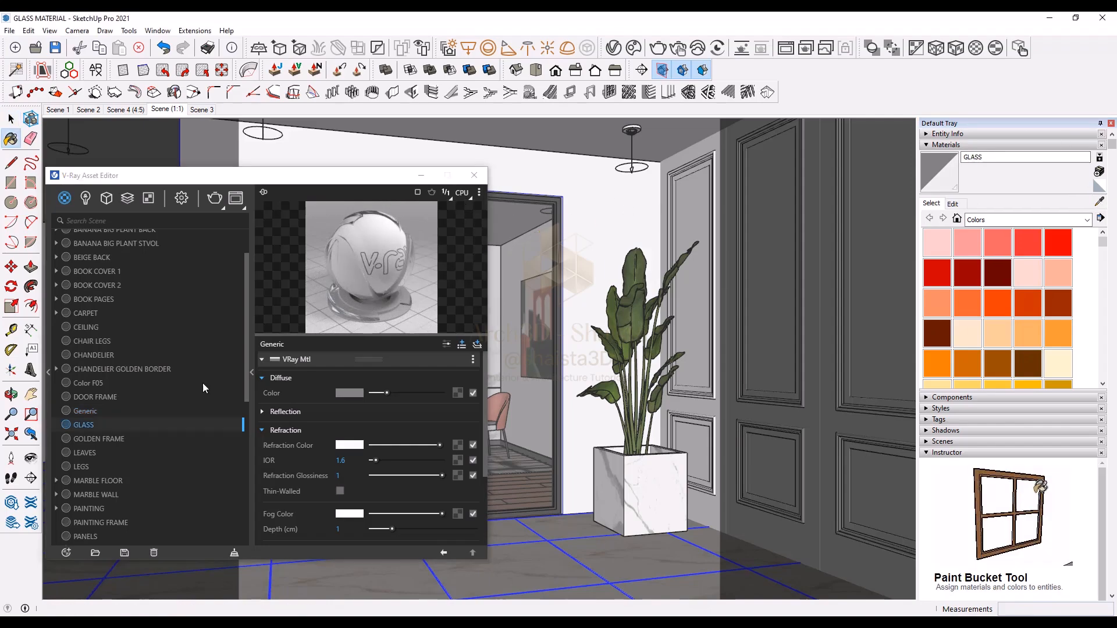
{"action": "right_click", "coordinate": [79, 424]}
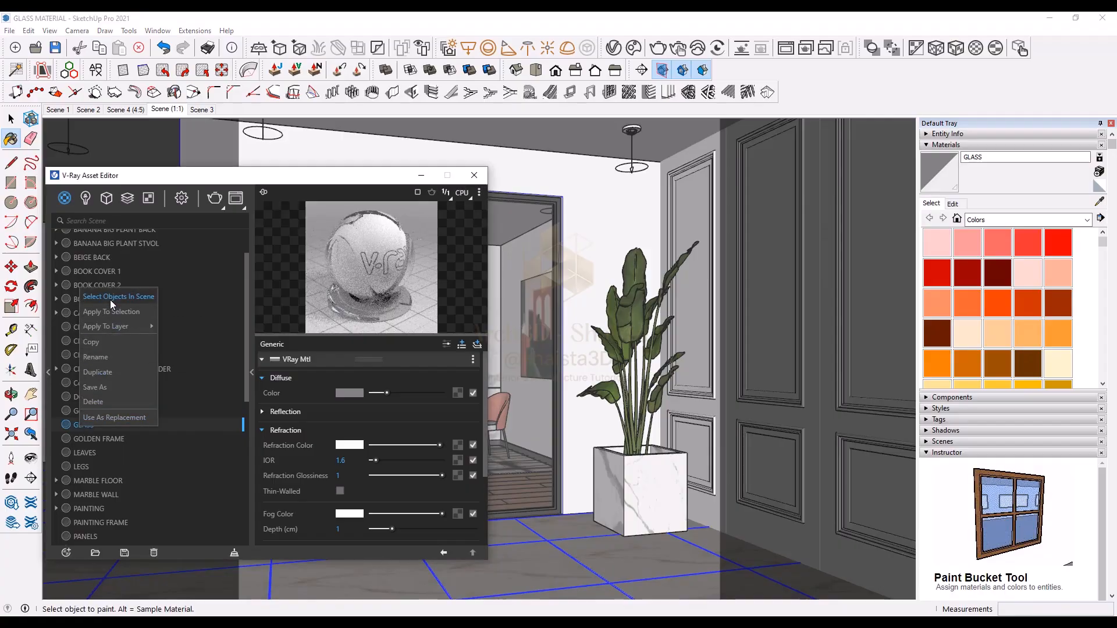
{"action": "left_click", "coordinate": [110, 299]}
Step: Apply the new Generic material to the selected glass objects
{"action": "left_click", "coordinate": [87, 411]}
{"action": "right_click", "coordinate": [86, 412]}
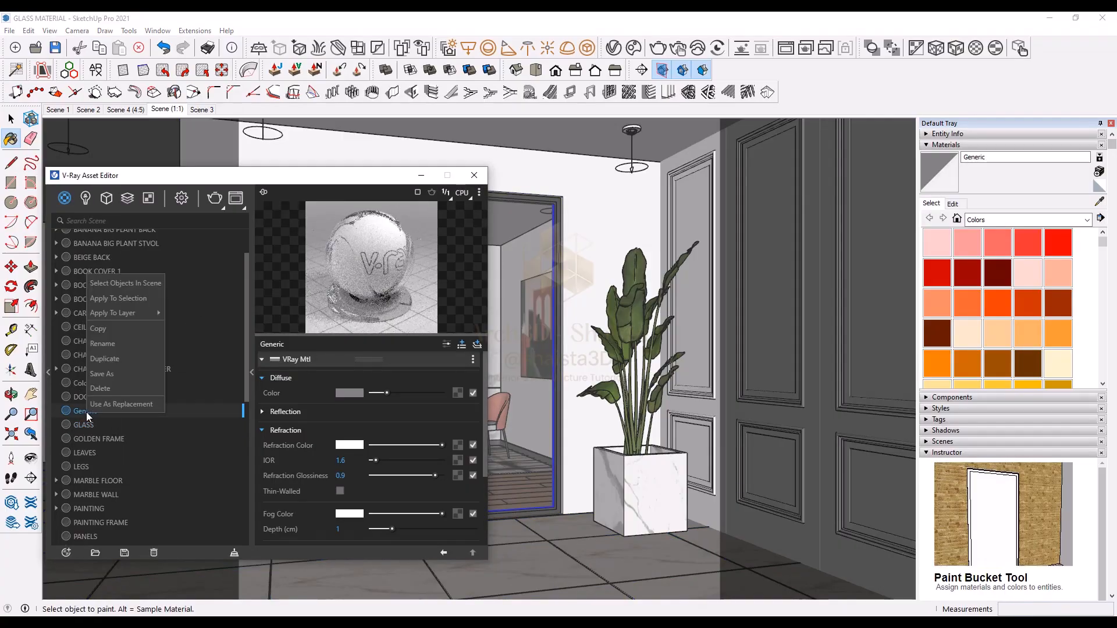
{"action": "left_click", "coordinate": [119, 299]}
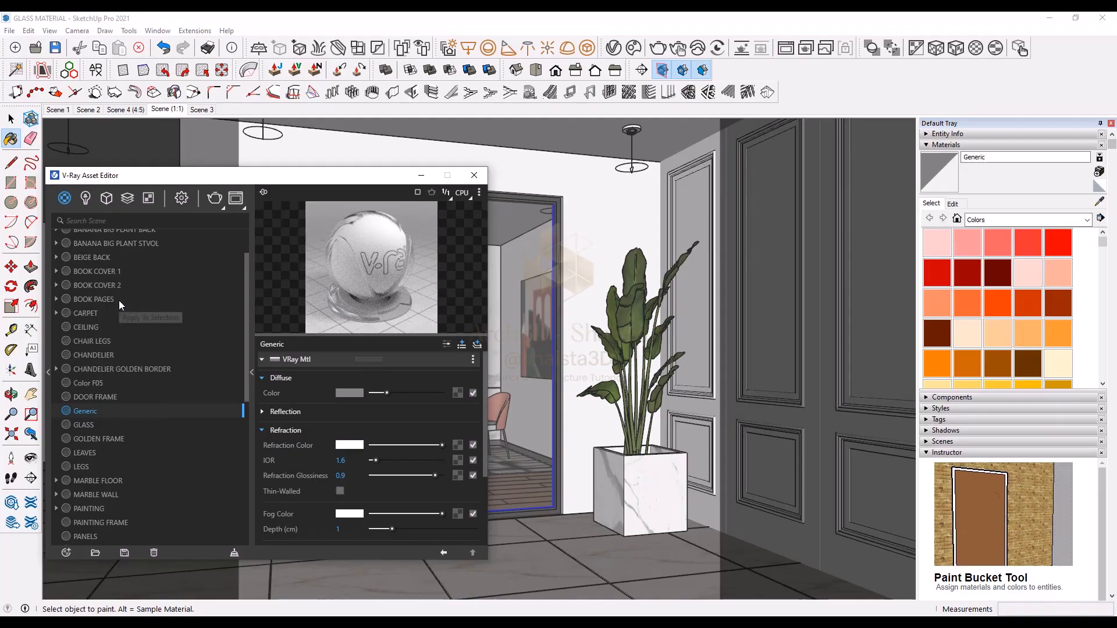
Step: Rename the new Generic material as GLASS FROSTED
{"action": "right_click", "coordinate": [103, 409]}
{"action": "left_click", "coordinate": [126, 343]}
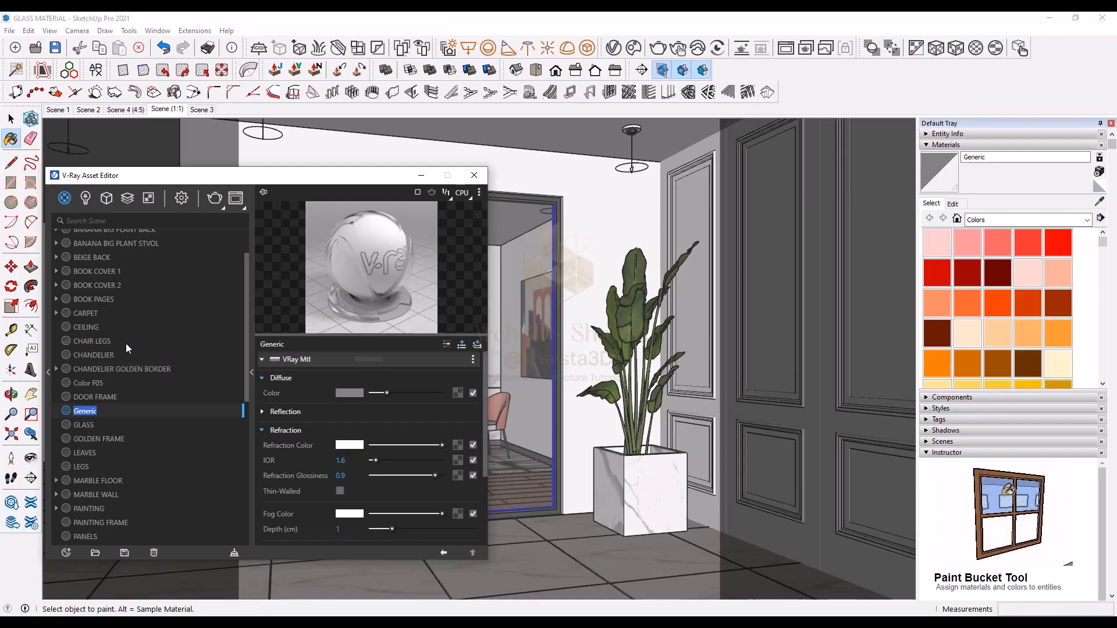
{"action": "type", "text": "GL"}
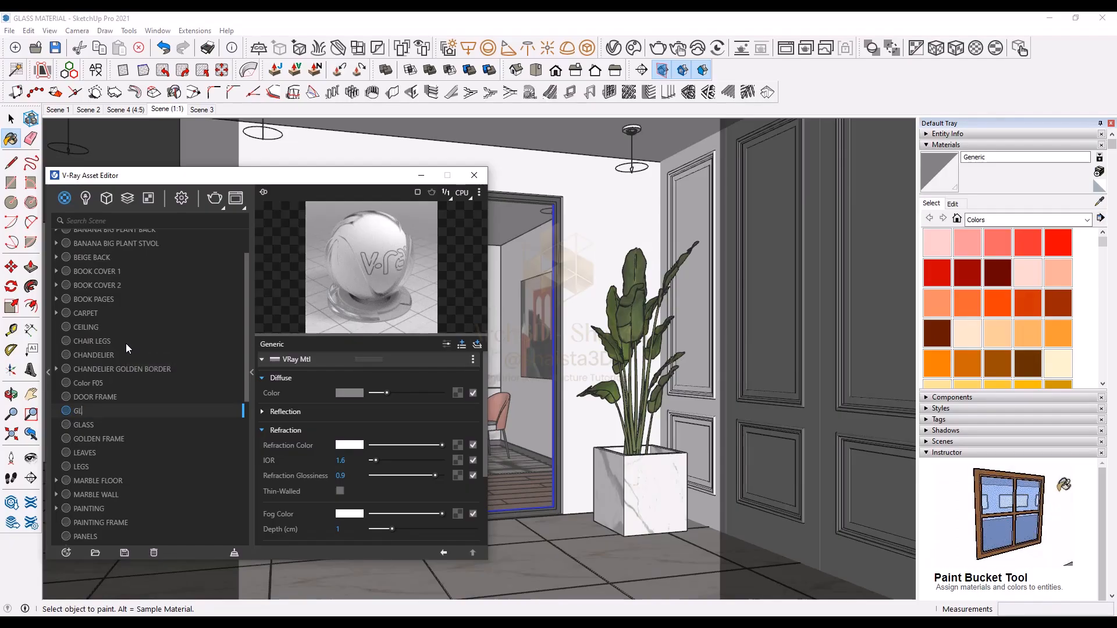
{"action": "type", "text": "ASS FR"}
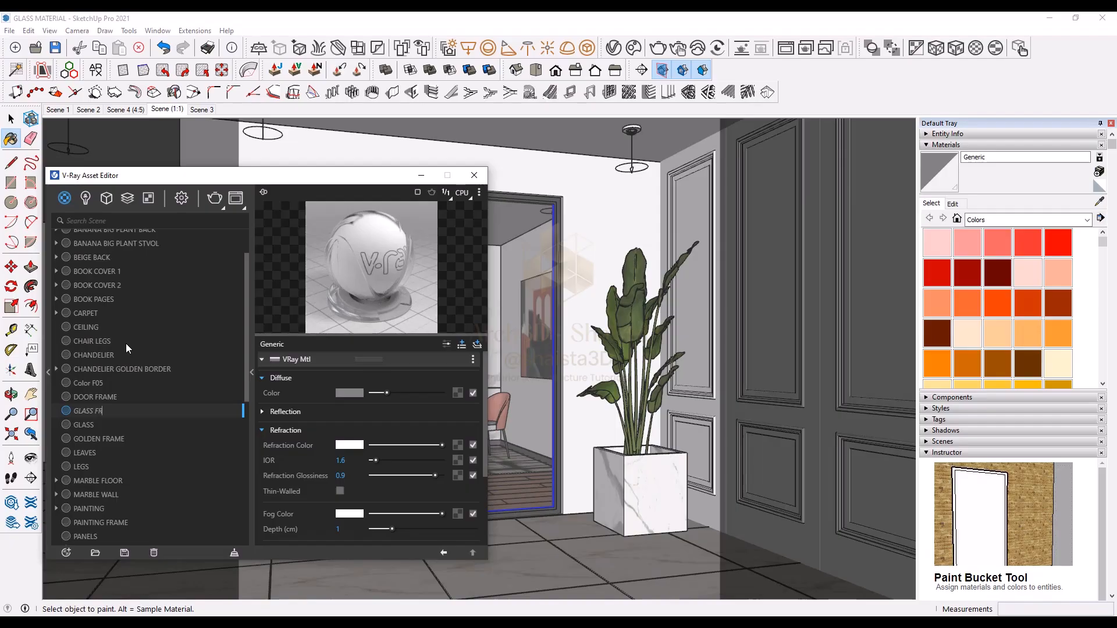
{"action": "type", "text": "OSTED"}
{"action": "key", "text": "Return"}
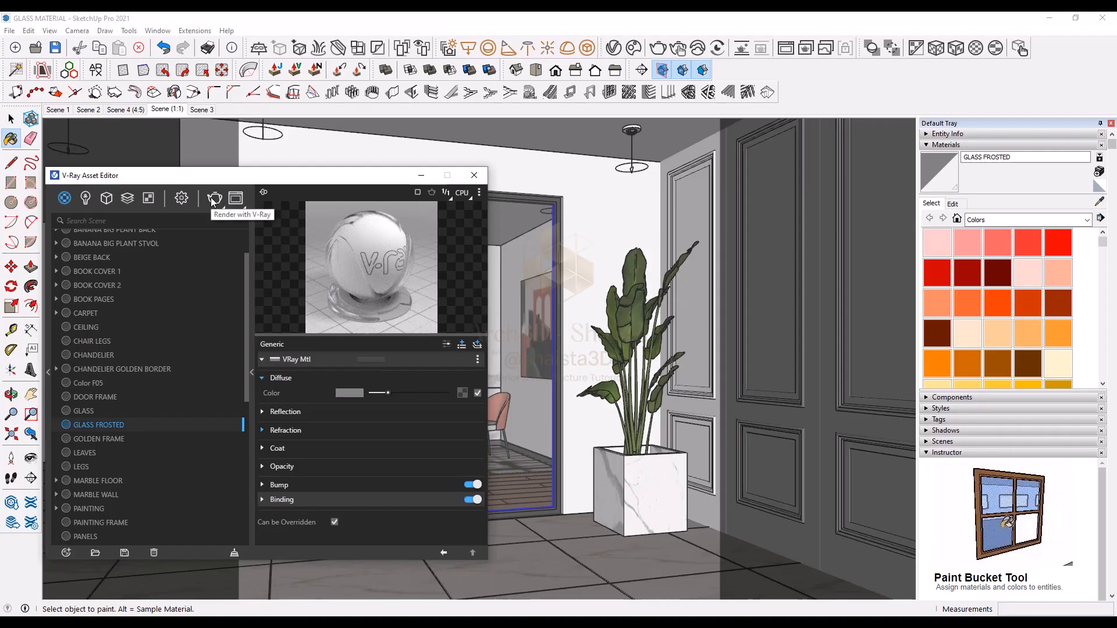
Step: Enable Interactive rendering in the render settings and start a V-Ray render of the scene
{"action": "left_click", "coordinate": [182, 197]}
{"action": "left_click", "coordinate": [233, 254]}
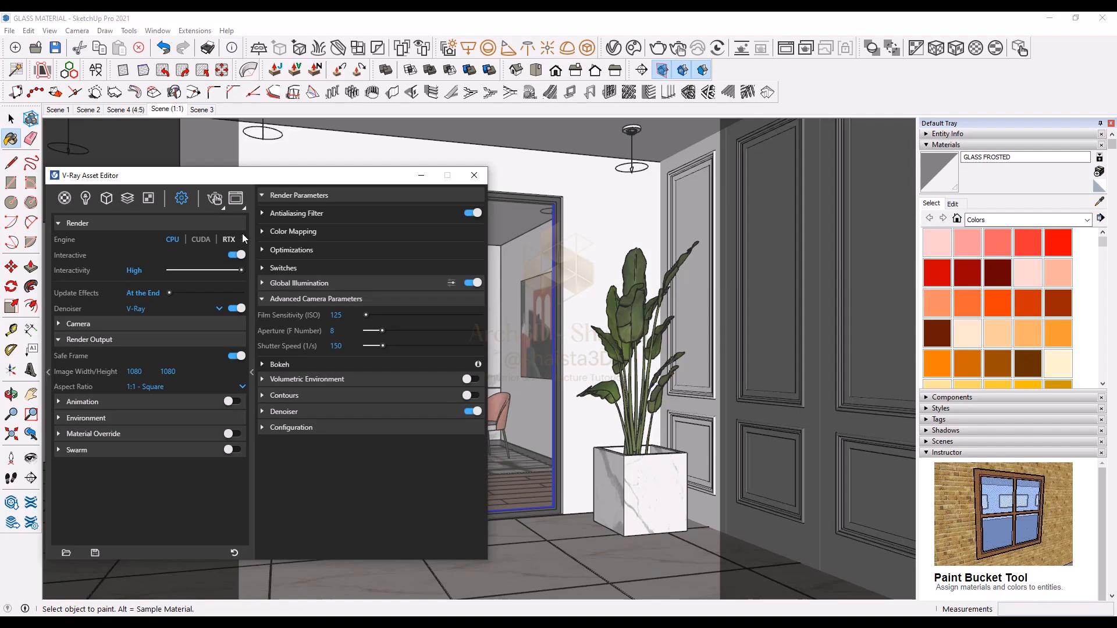
{"action": "left_click", "coordinate": [253, 232]}
{"action": "left_click", "coordinate": [215, 199]}
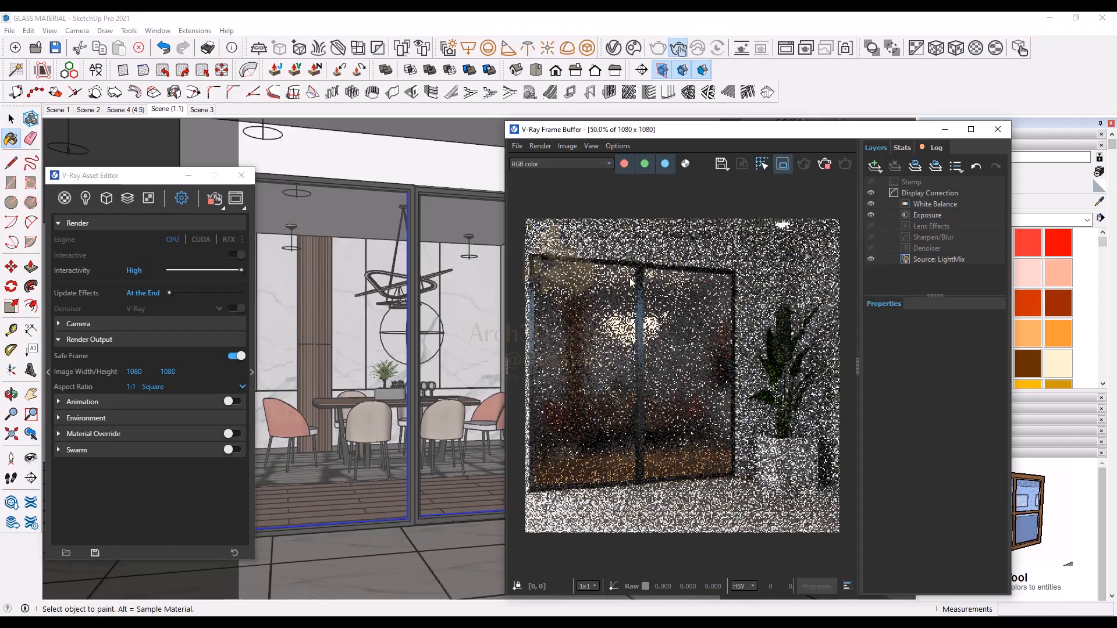
Step: Draw a render region around the sliding doors in the frame buffer and zoom in to inspect the frosted glass
{"action": "left_click_drag", "start_coordinate": [535, 263], "coordinate": [731, 474]}
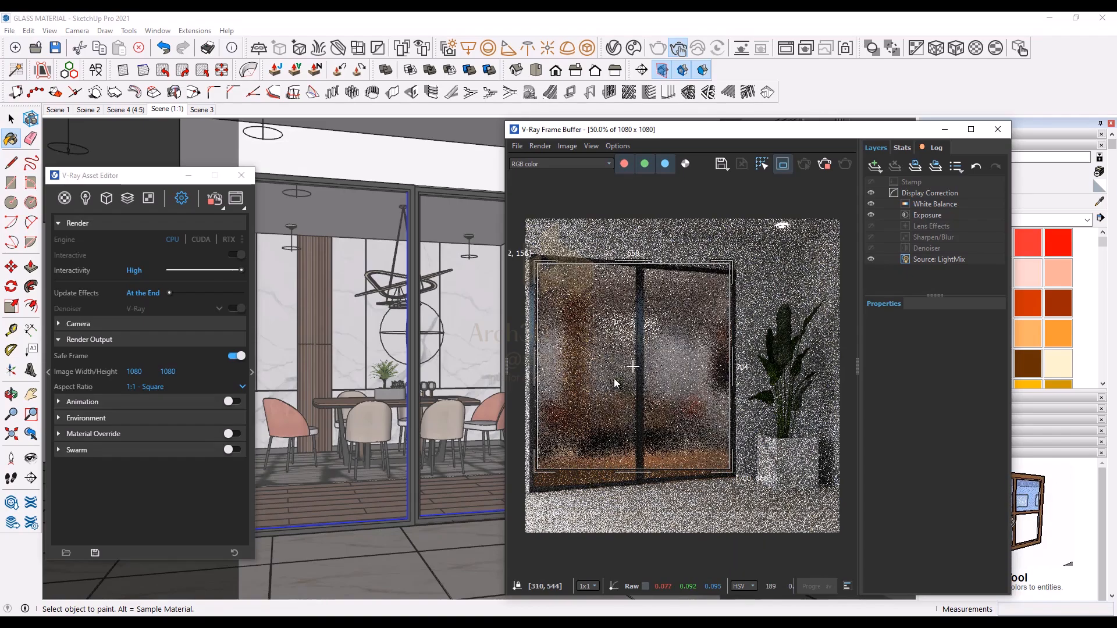
{"action": "scroll", "coordinate": [613, 378], "scroll_direction": "up", "scroll_amount": 2}
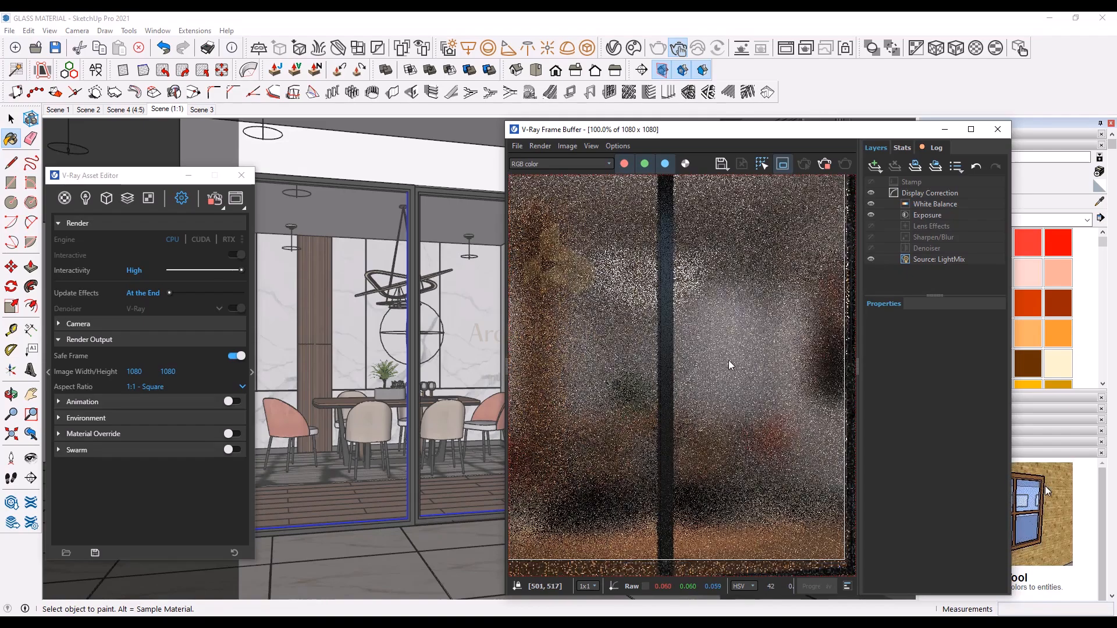
{"action": "scroll", "coordinate": [728, 361], "scroll_direction": "down", "scroll_amount": 2}
{"action": "scroll", "coordinate": [596, 361], "scroll_direction": "up", "scroll_amount": 2}
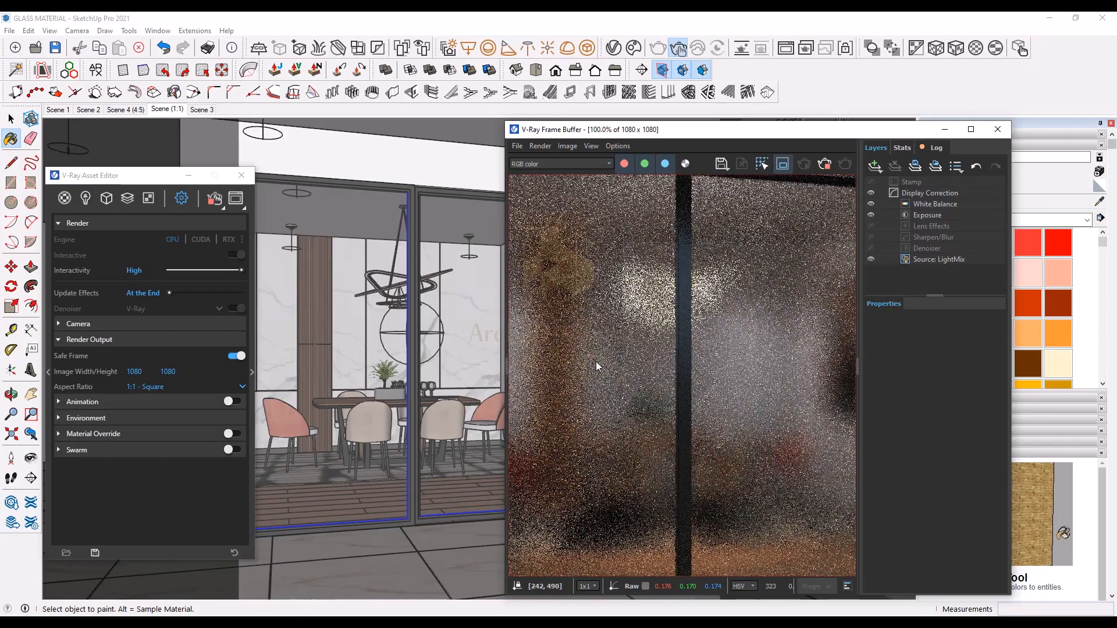
{"action": "scroll", "coordinate": [595, 361], "scroll_direction": "down", "scroll_amount": 2}
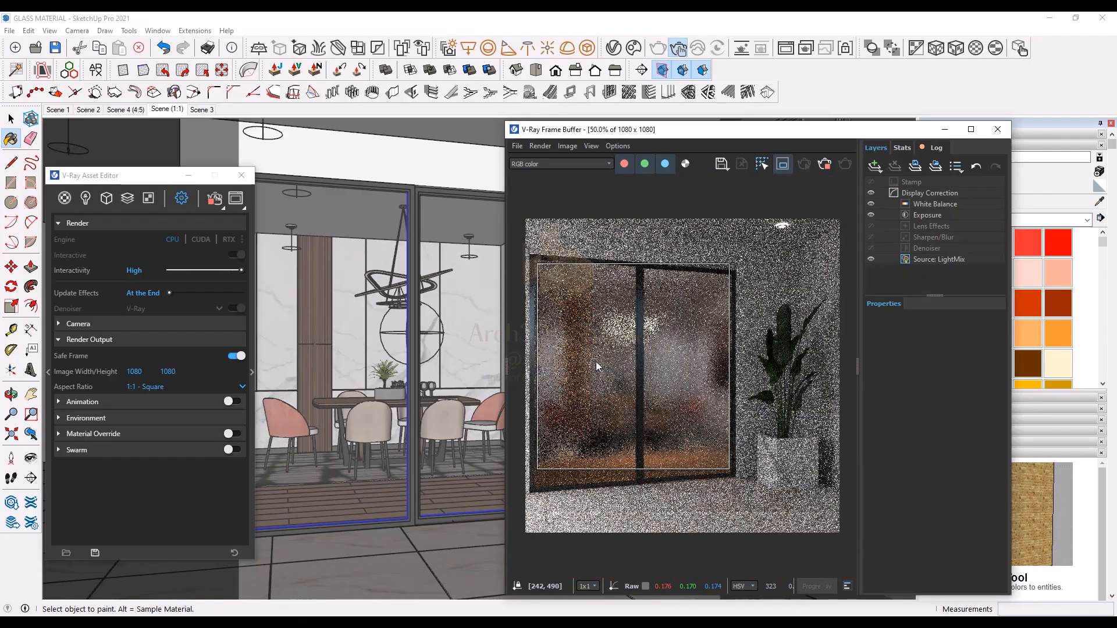
Step: Try lowering the GLASS FROSTED refraction glossiness to 0.85 while the interactive render runs
{"action": "left_click", "coordinate": [64, 198]}
{"action": "left_click", "coordinate": [252, 260]}
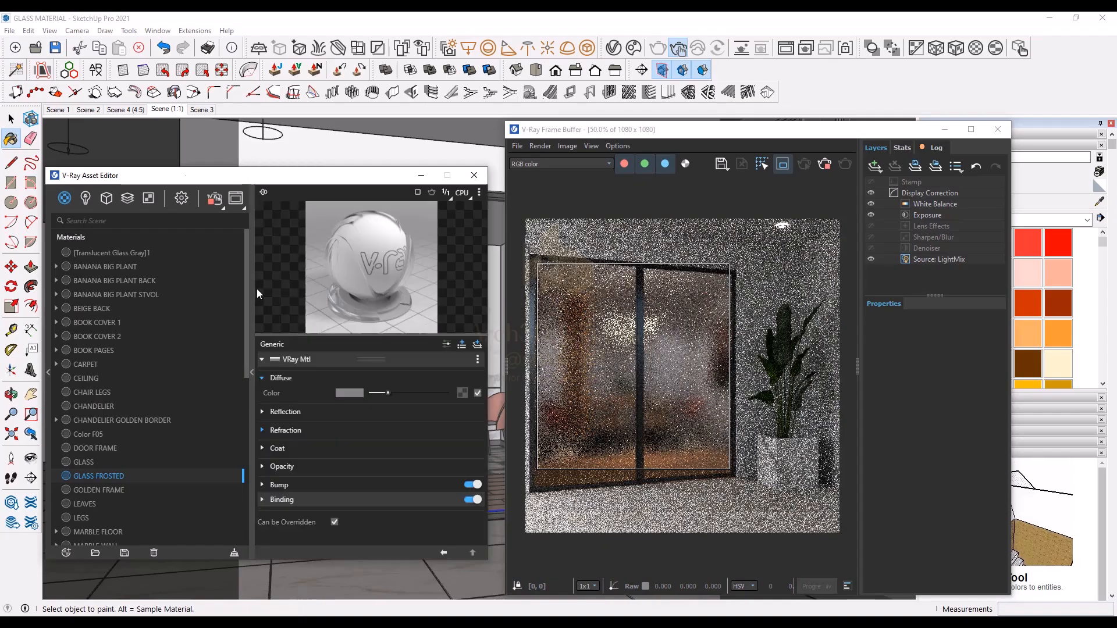
{"action": "left_click", "coordinate": [317, 432]}
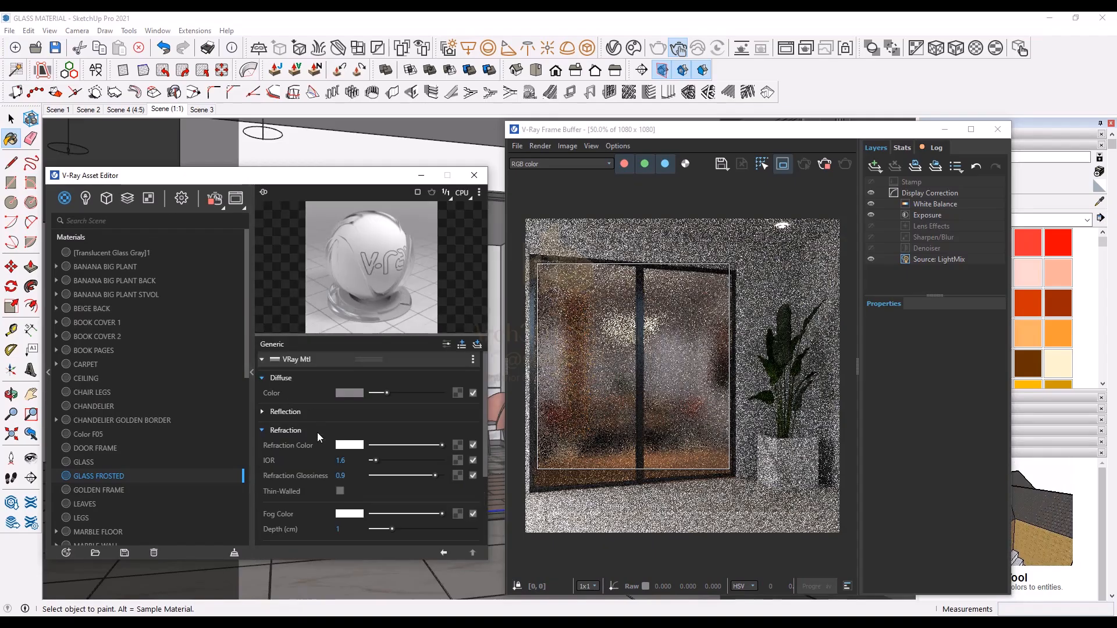
{"action": "left_click_drag", "start_coordinate": [434, 476], "coordinate": [431, 476]}
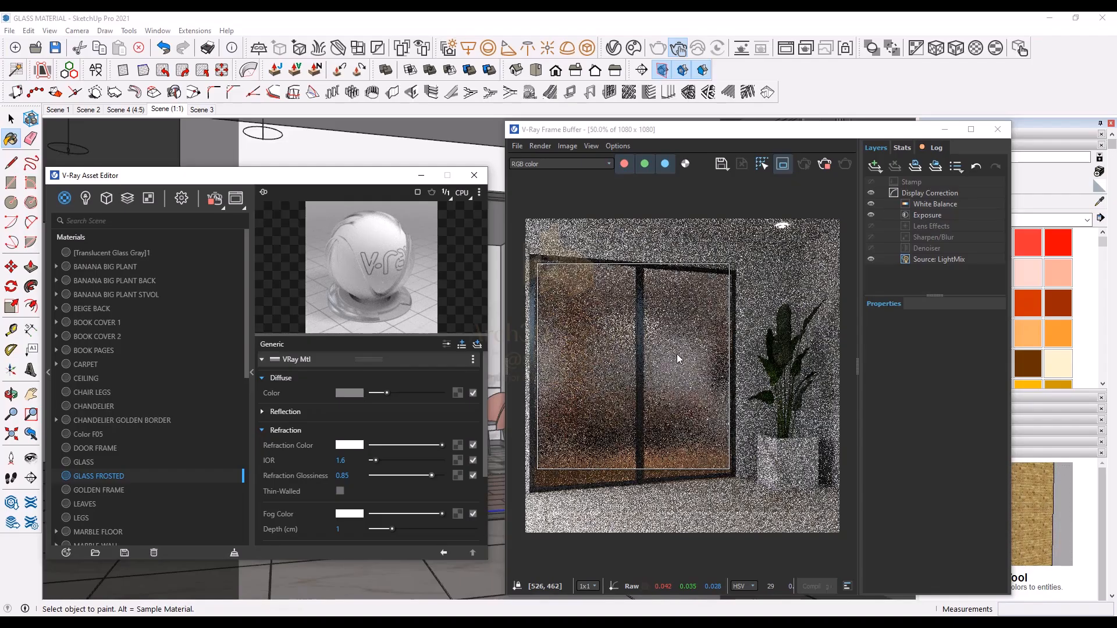
{"action": "scroll", "coordinate": [676, 354], "scroll_direction": "up", "scroll_amount": 2}
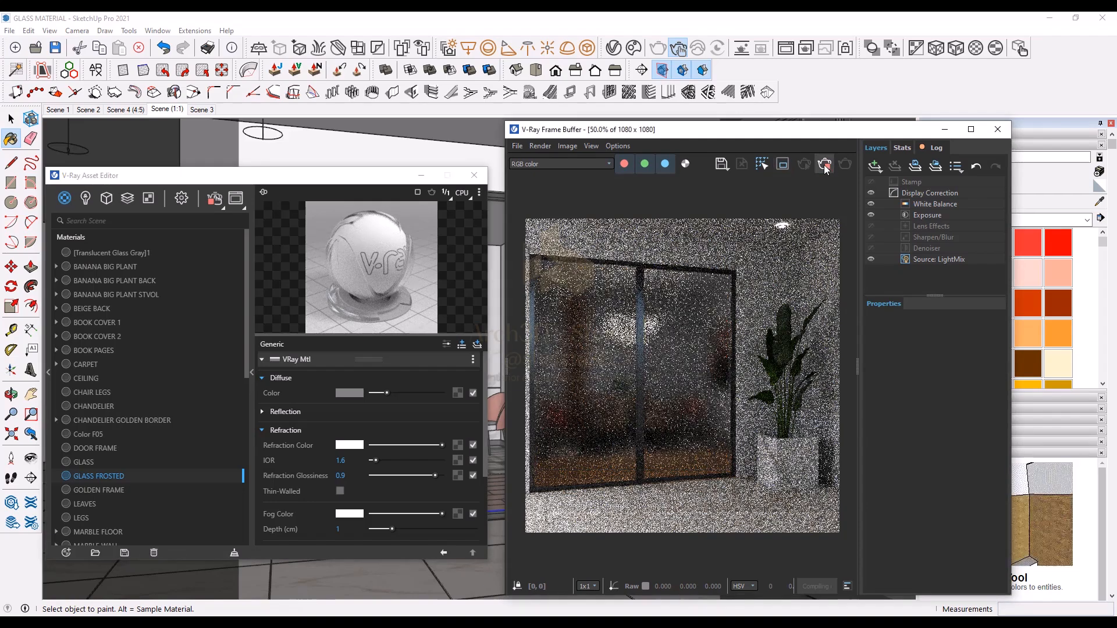
Step: Stop the interactive render, switch Interactive off, and render the final image, zooming in to inspect the doors
{"action": "left_click", "coordinate": [207, 200]}
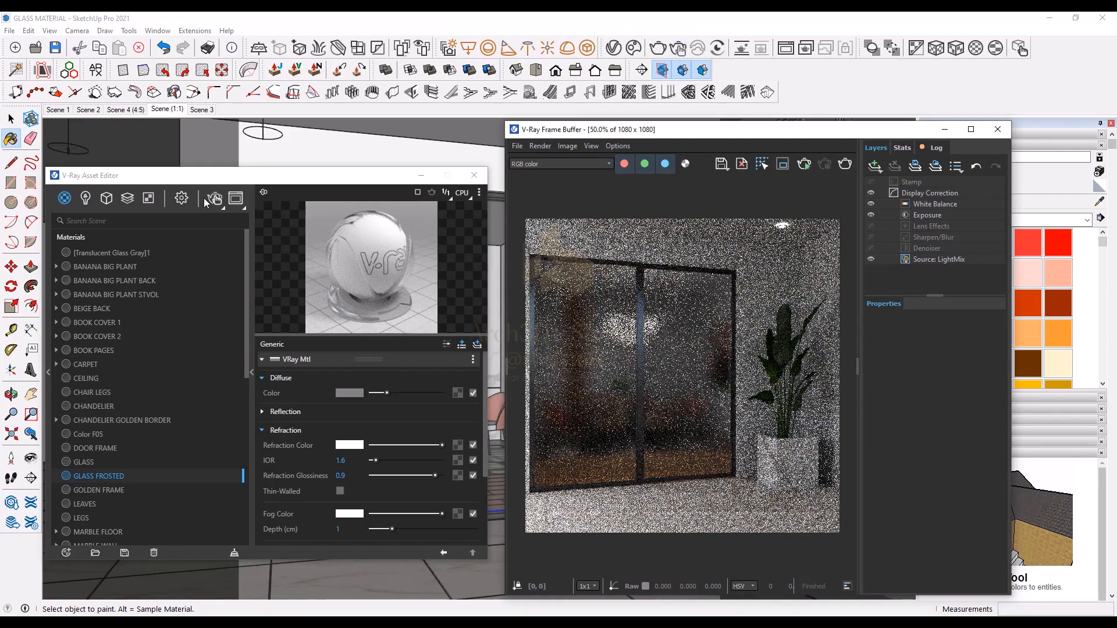
{"action": "left_click", "coordinate": [180, 201]}
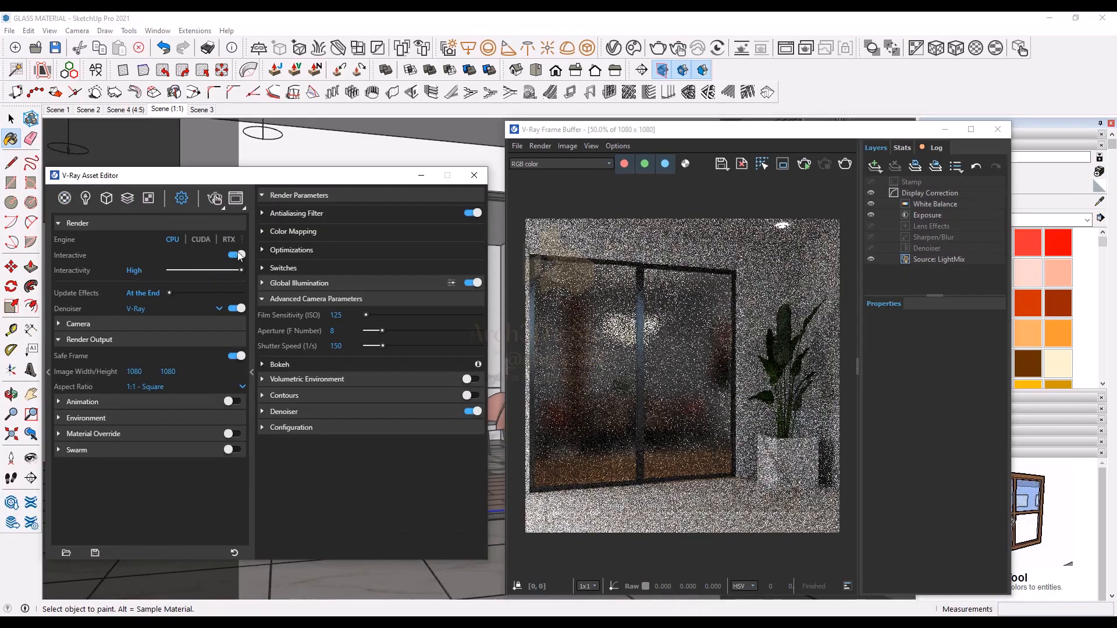
{"action": "left_click", "coordinate": [253, 249]}
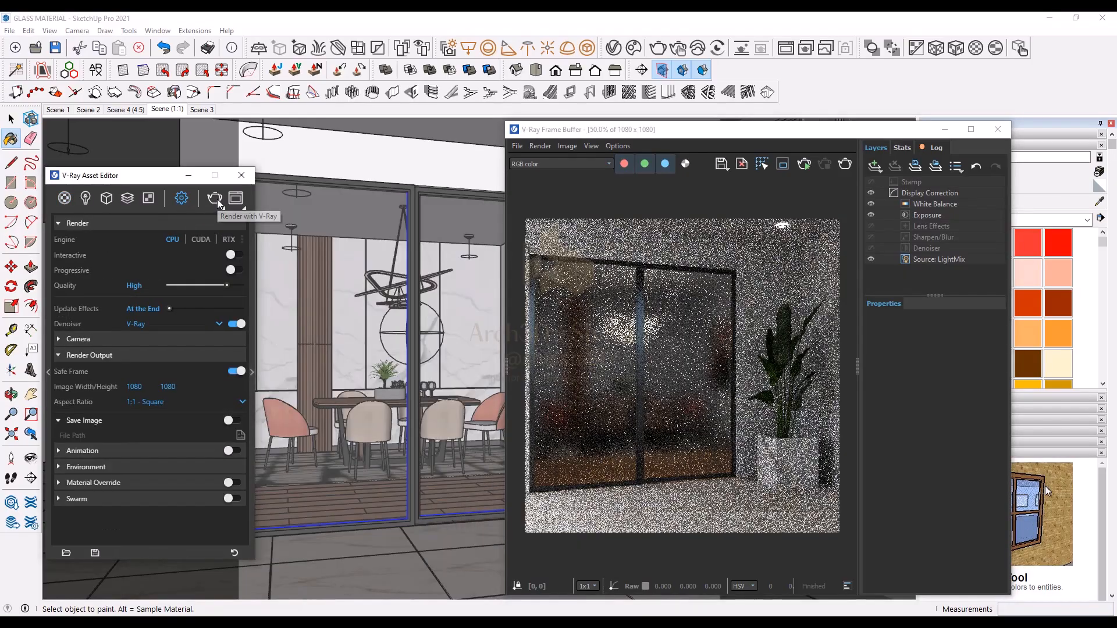
{"action": "left_click", "coordinate": [217, 199]}
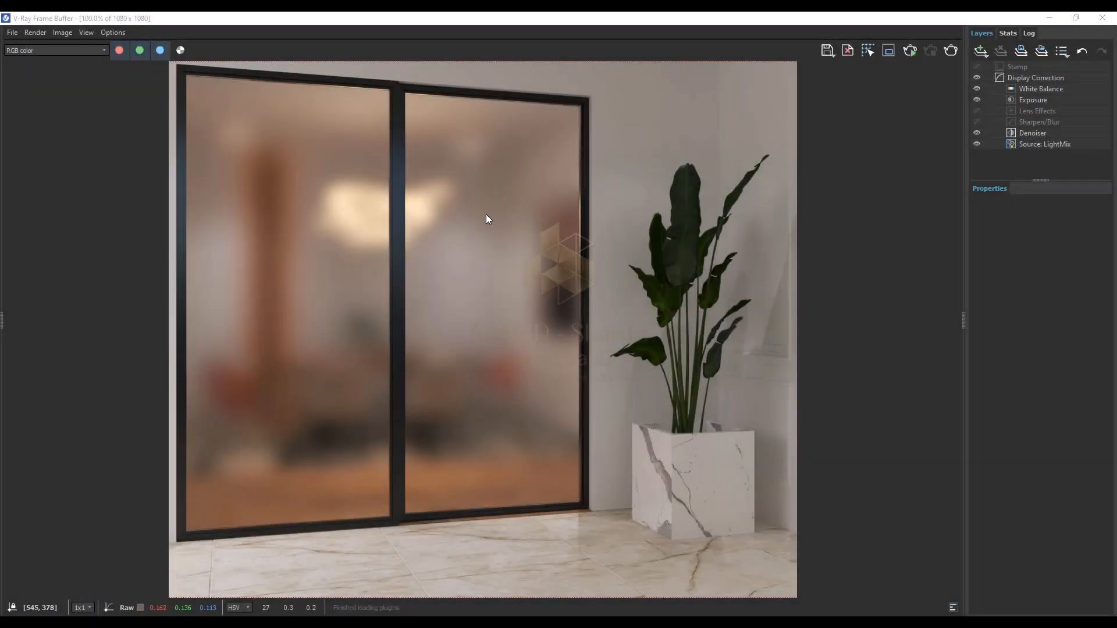
{"action": "scroll", "coordinate": [486, 215], "scroll_direction": "up", "scroll_amount": 1}
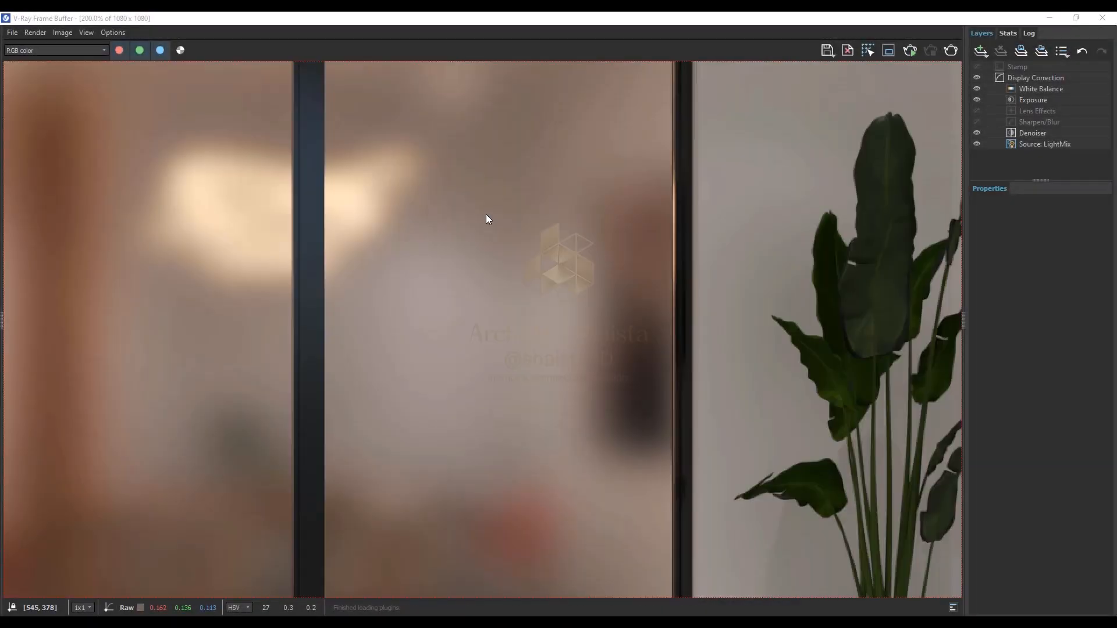
{"action": "scroll", "coordinate": [487, 219], "scroll_direction": "down", "scroll_amount": 2}
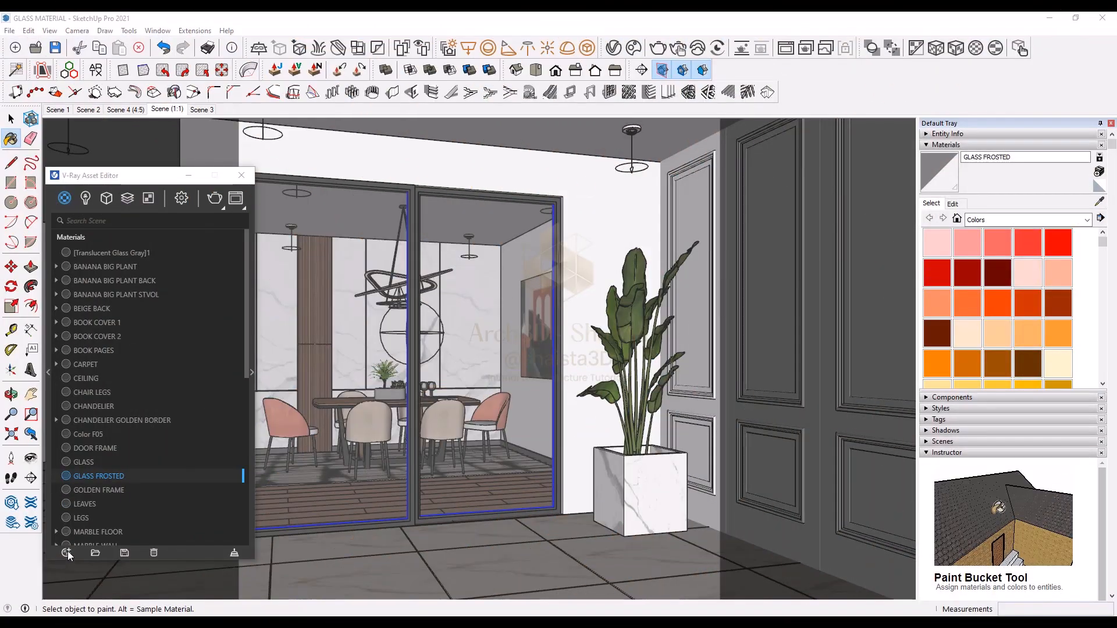
Step: Create another Generic V-Ray material and set its refraction color to full white
{"action": "left_click", "coordinate": [65, 551]}
{"action": "mouse_move", "coordinate": [78, 539]}
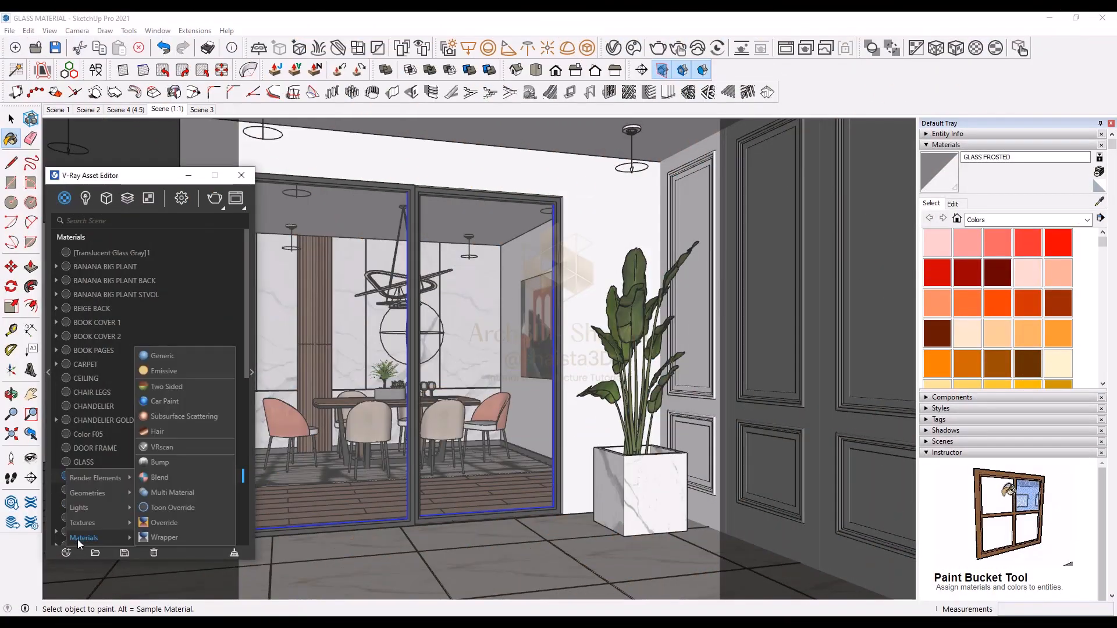
{"action": "left_click", "coordinate": [174, 357]}
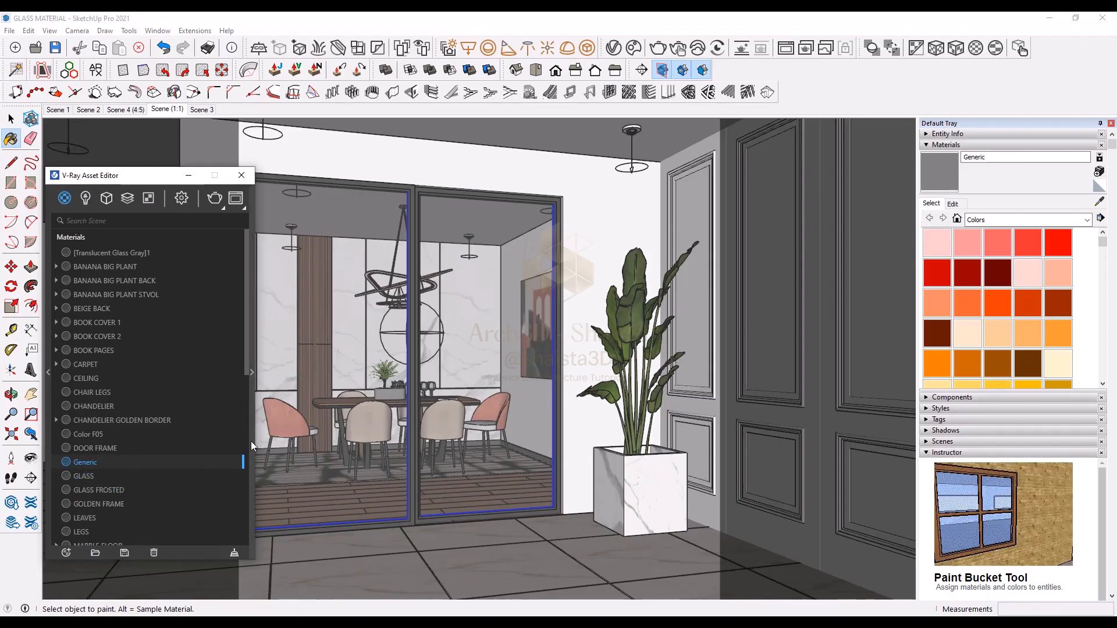
{"action": "left_click", "coordinate": [250, 440]}
{"action": "left_click", "coordinate": [288, 432]}
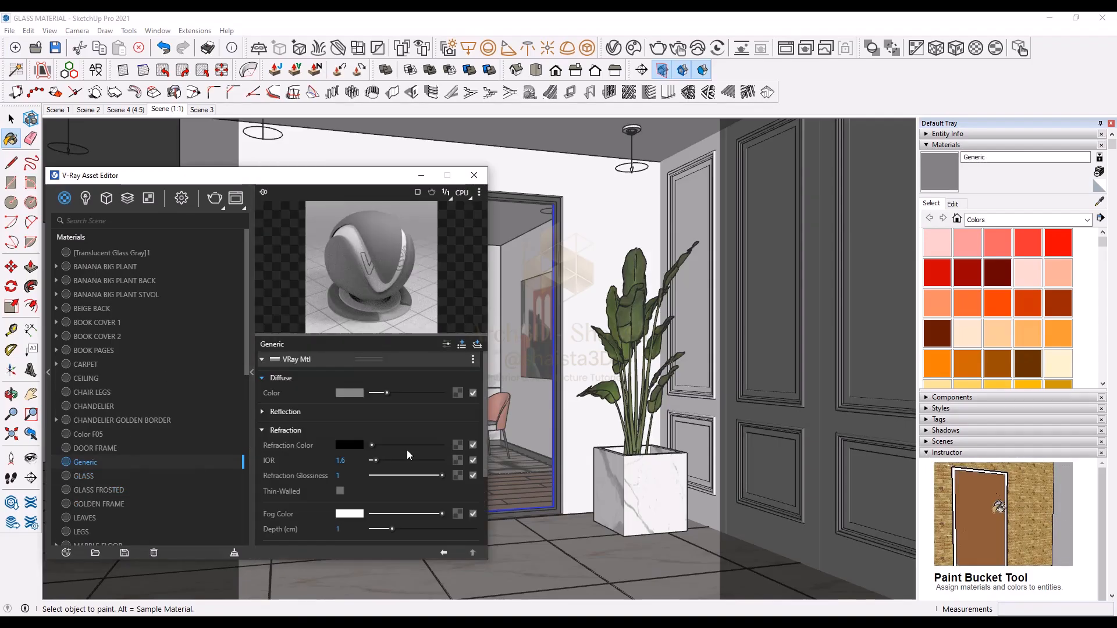
{"action": "left_click_drag", "start_coordinate": [428, 445], "coordinate": [444, 444]}
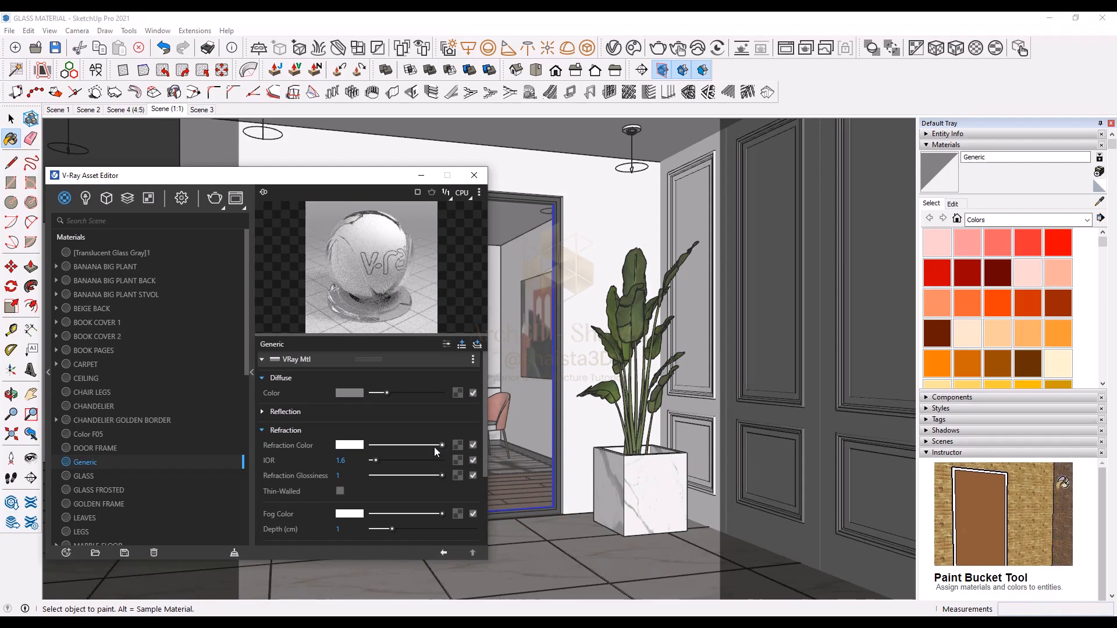
Step: Set the new material's fog color to a light orange tone (R 1, G 0.83, B 0.671)
{"action": "scroll", "coordinate": [357, 462], "scroll_direction": "down", "scroll_amount": 2}
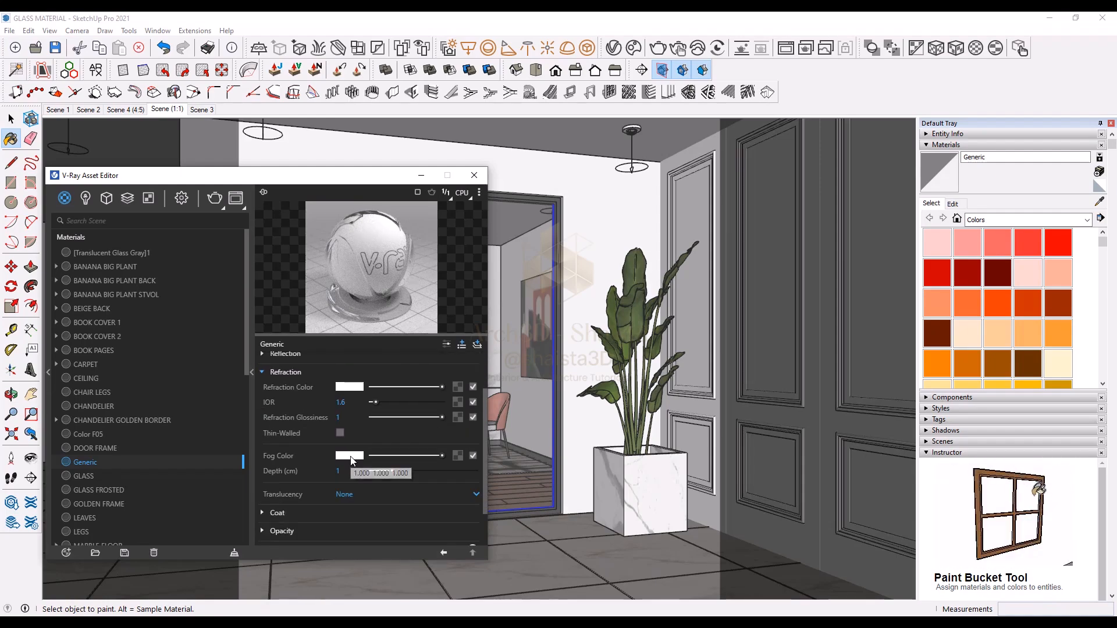
{"action": "left_click", "coordinate": [351, 456]}
{"action": "left_click", "coordinate": [398, 229]}
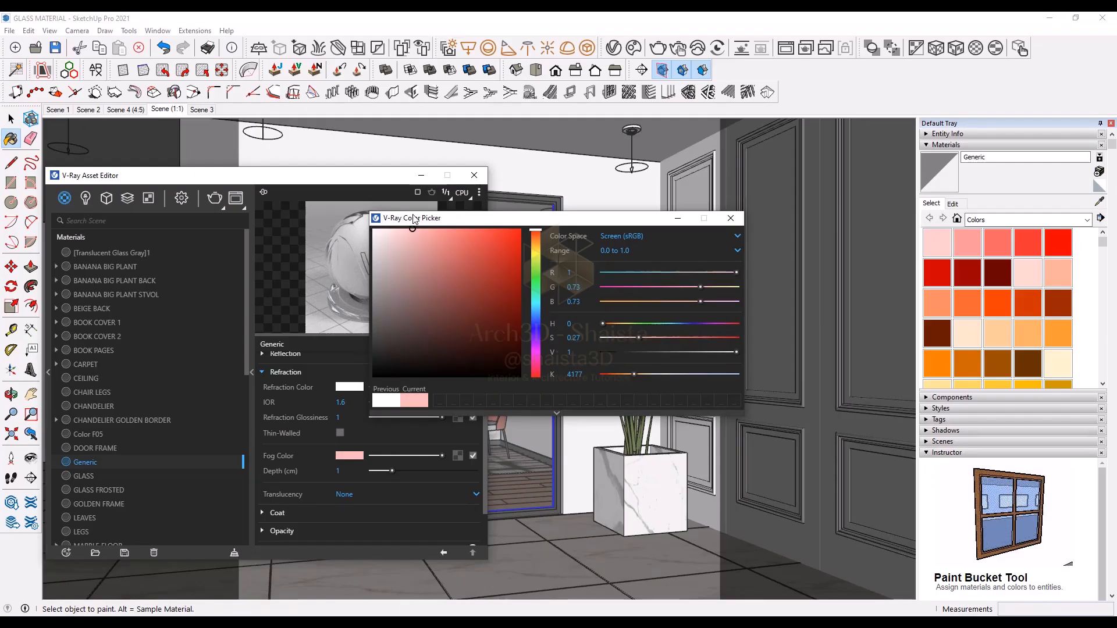
{"action": "left_click_drag", "start_coordinate": [536, 231], "coordinate": [545, 242]}
{"action": "left_click", "coordinate": [433, 229]}
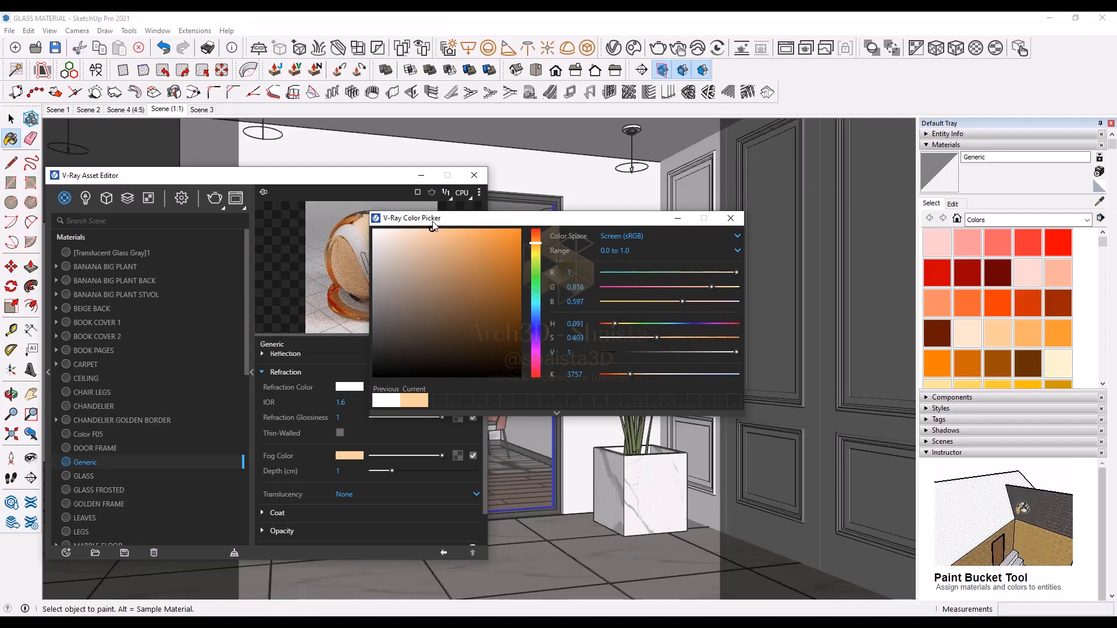
{"action": "left_click", "coordinate": [421, 229]}
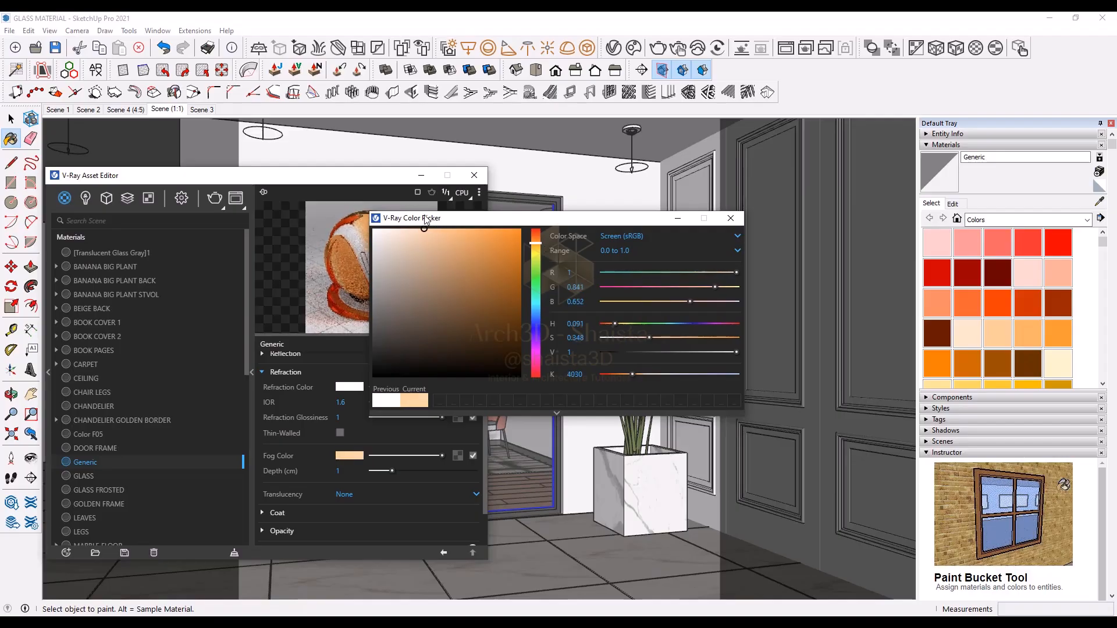
{"action": "left_click", "coordinate": [731, 218]}
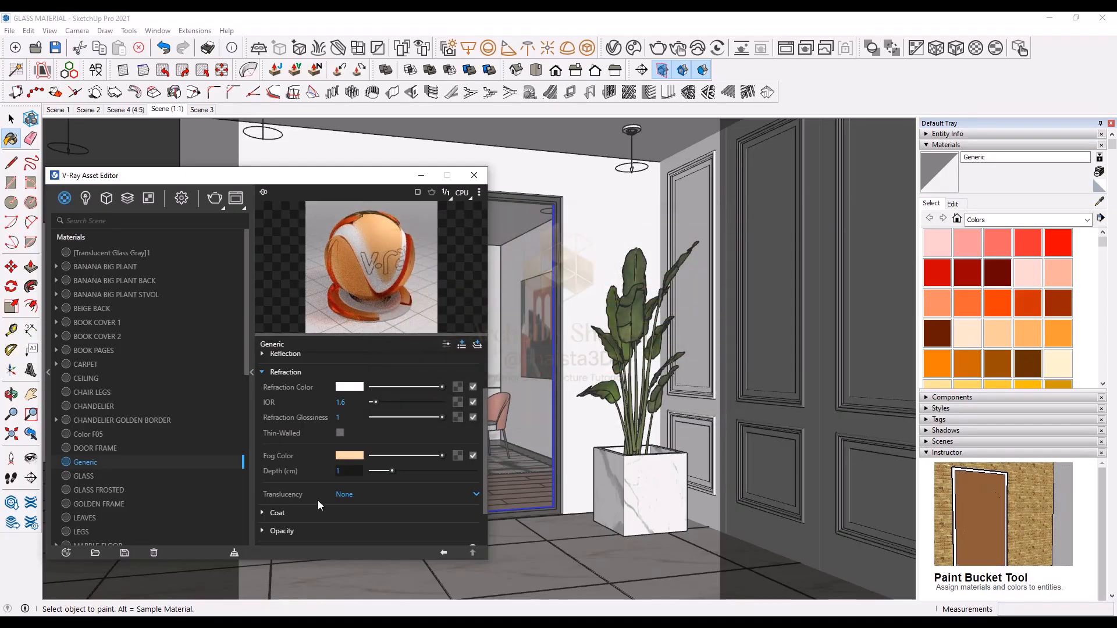
Step: Set the fog depth of the new material to 5 cm
{"action": "double_click", "coordinate": [349, 472]}
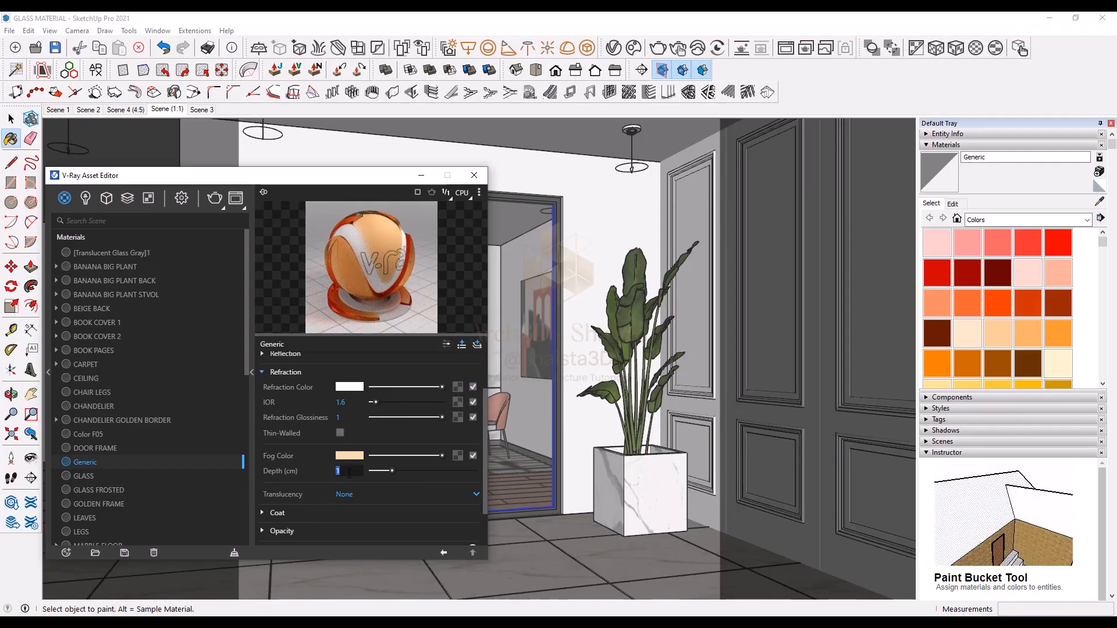
{"action": "key", "text": "Return"}
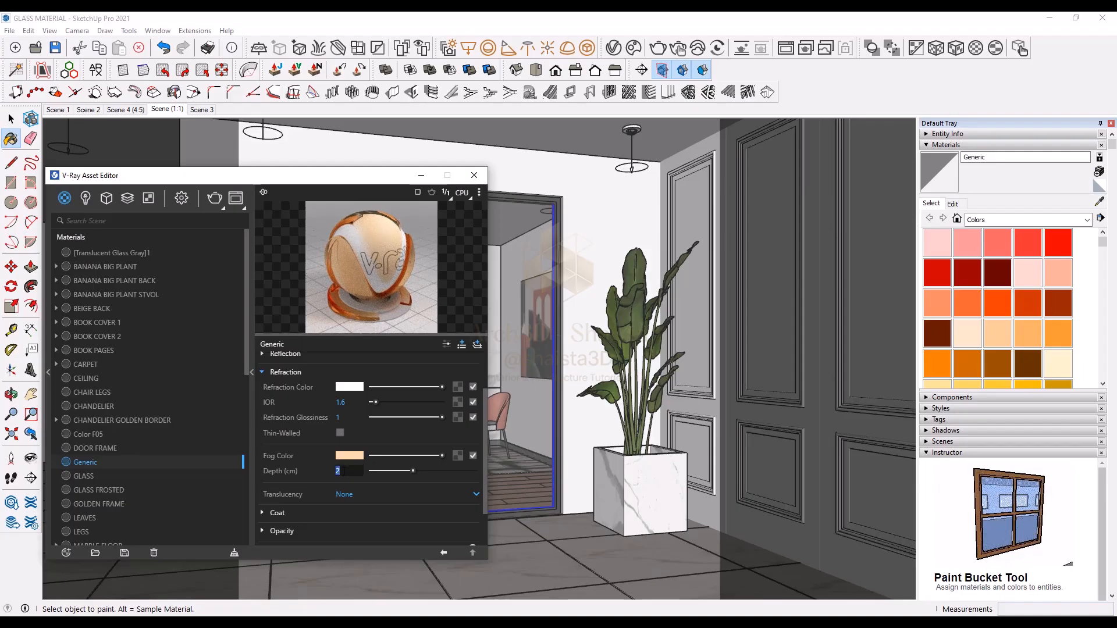
{"action": "type", "text": "5"}
{"action": "key", "text": "Return"}
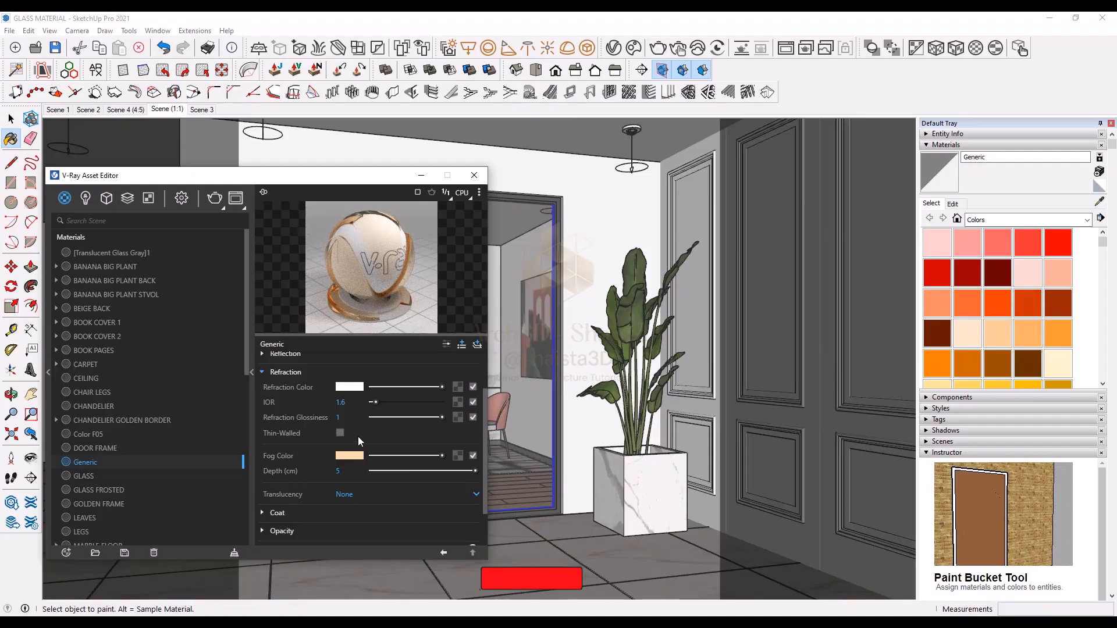
Step: Rename the new Generic material as GLASS COLOURED
{"action": "right_click", "coordinate": [106, 466]}
{"action": "left_click", "coordinate": [108, 394]}
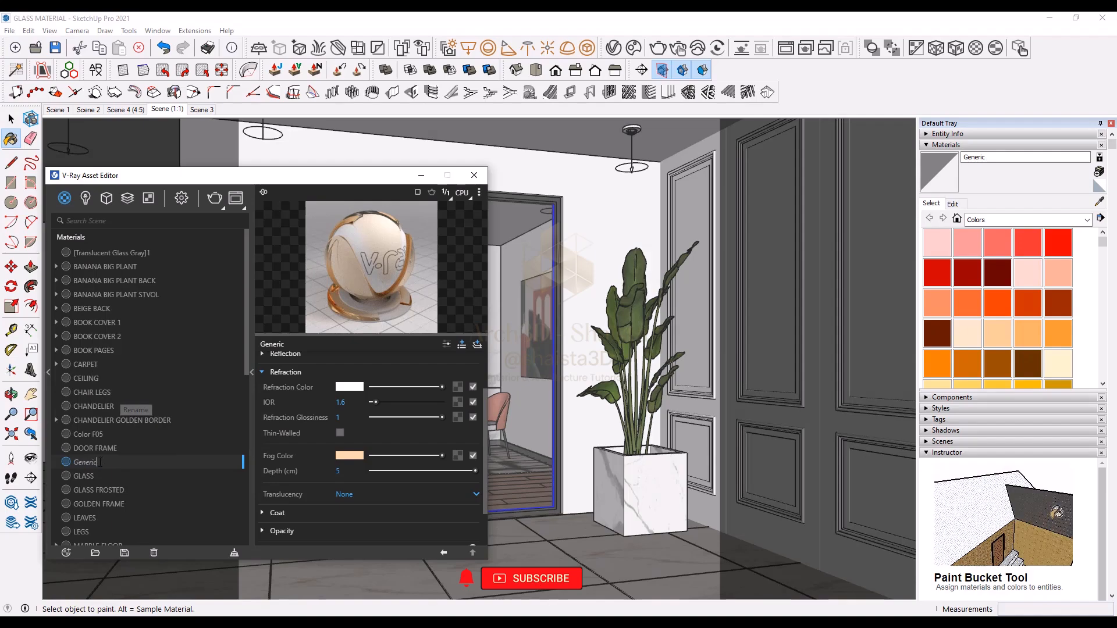
{"action": "type", "text": "GL"}
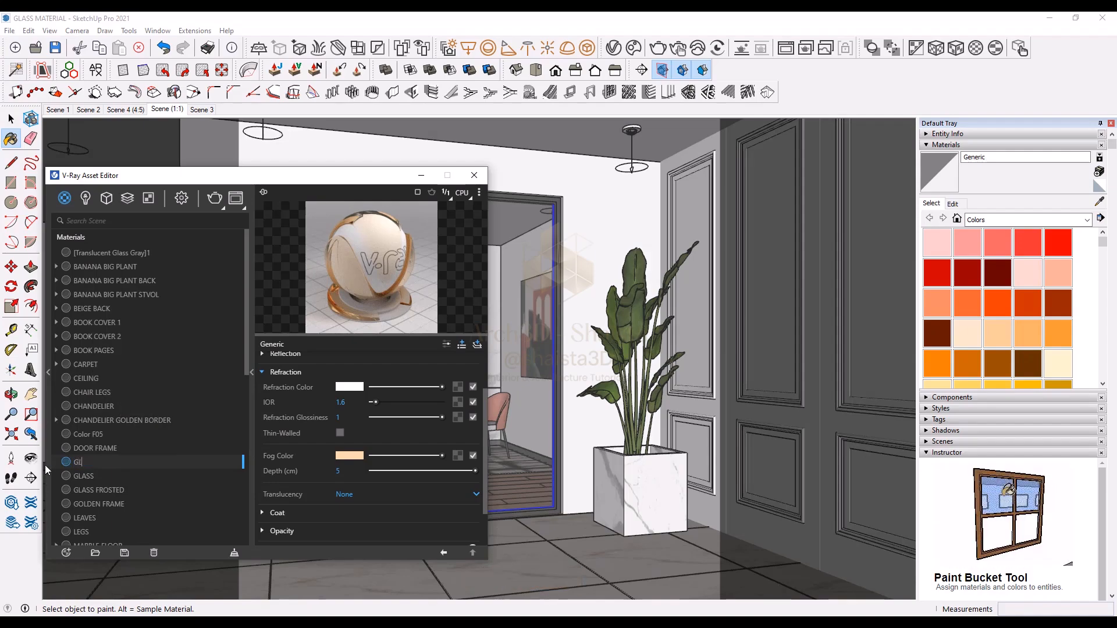
{"action": "type", "text": "ASS C"}
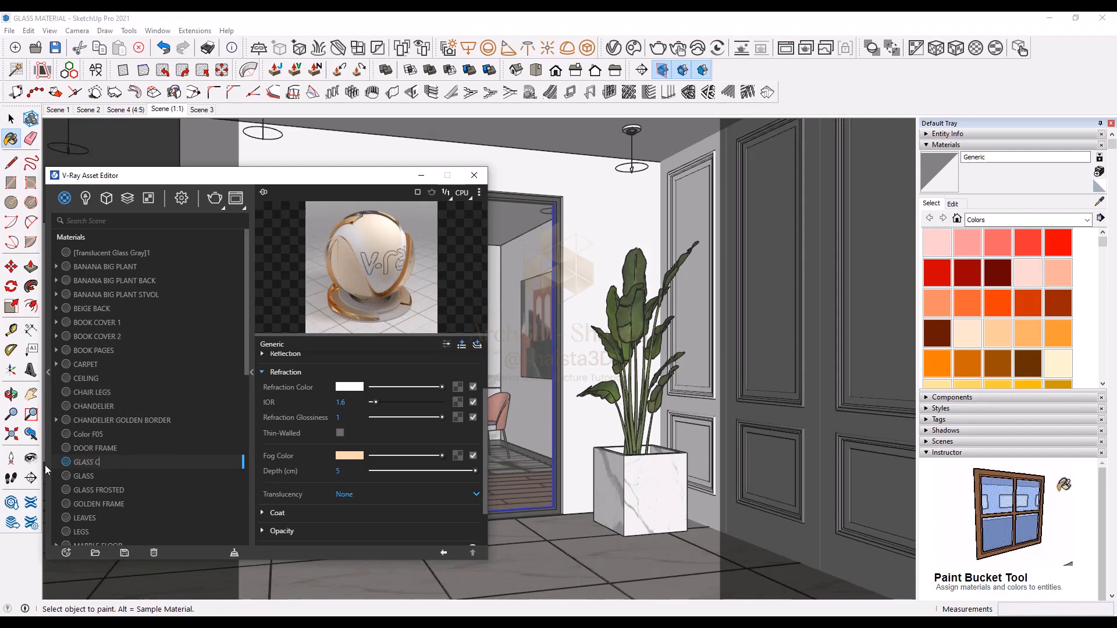
{"action": "type", "text": "OLOURE"}
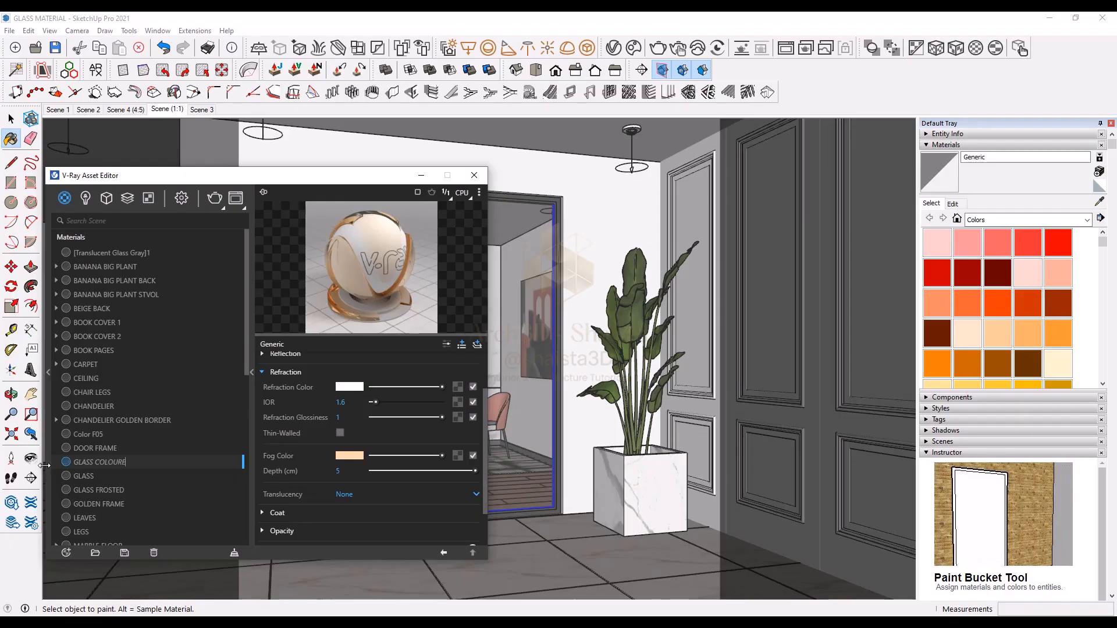
{"action": "type", "text": "D"}
{"action": "key", "text": "Return"}
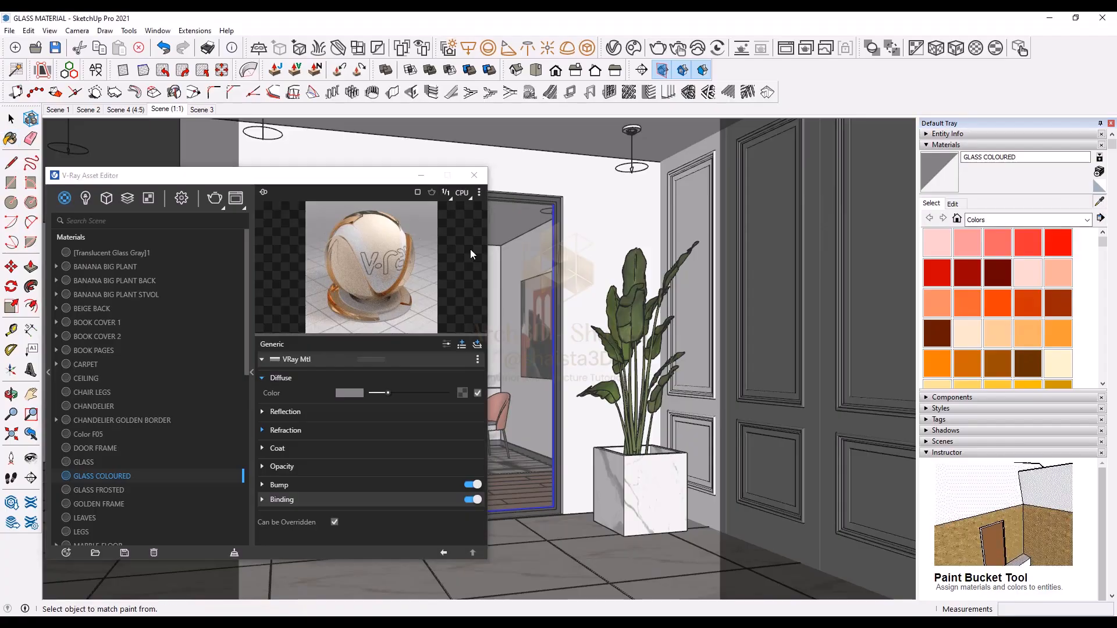
Step: Select the objects using GLASS FROSTED and apply the GLASS COLOURED material to them
{"action": "left_click", "coordinate": [141, 491]}
{"action": "right_click", "coordinate": [117, 493]}
{"action": "left_click", "coordinate": [148, 369]}
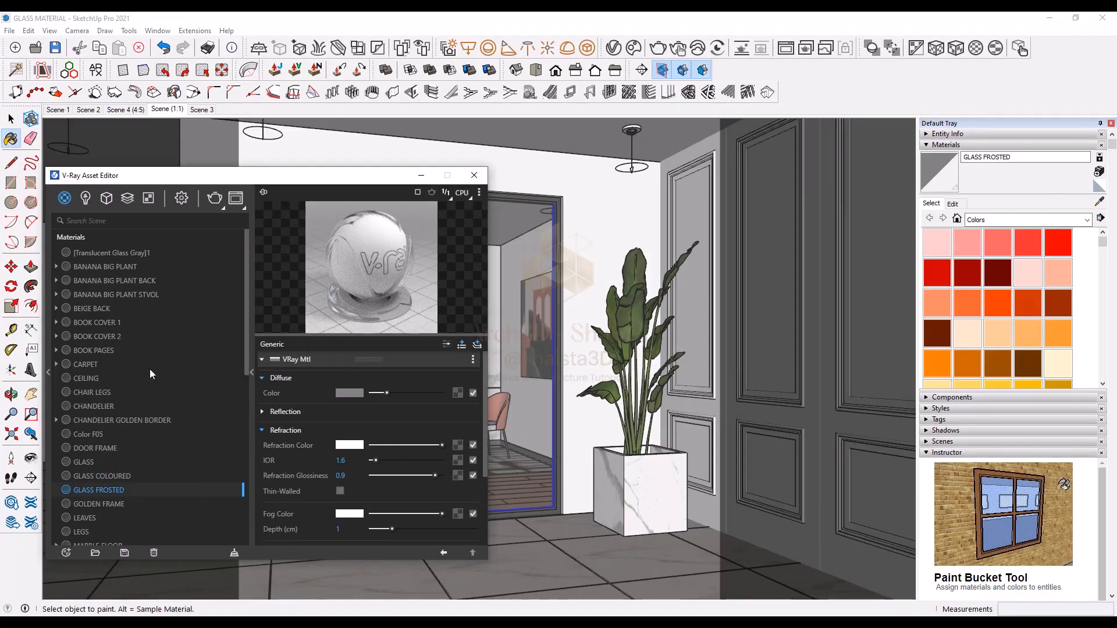
{"action": "left_click", "coordinate": [116, 476]}
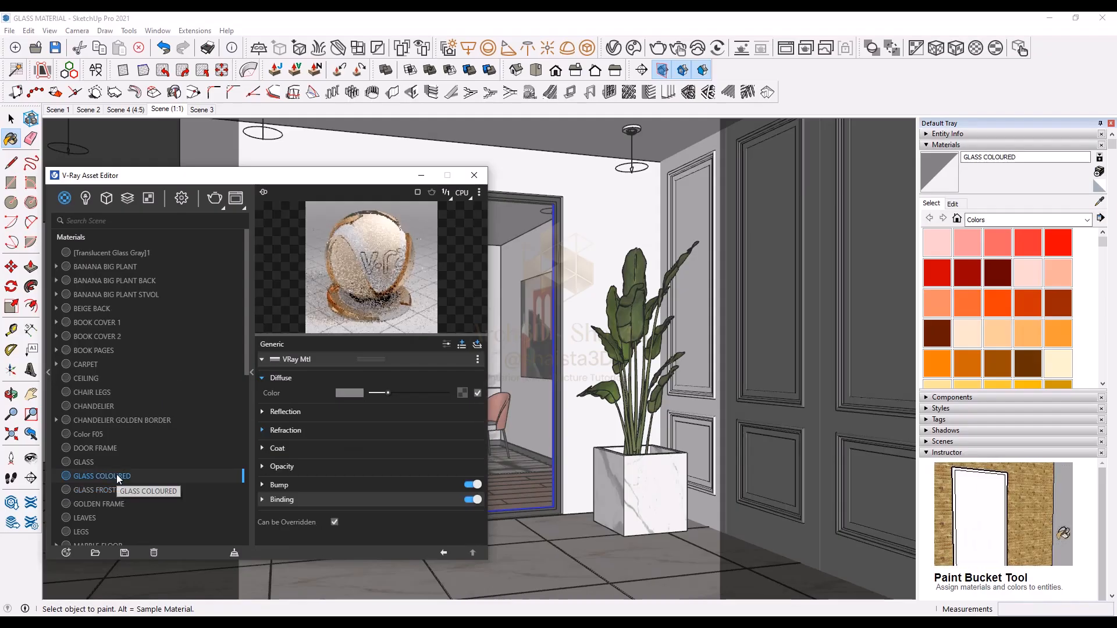
{"action": "right_click", "coordinate": [117, 473]}
{"action": "left_click", "coordinate": [138, 361]}
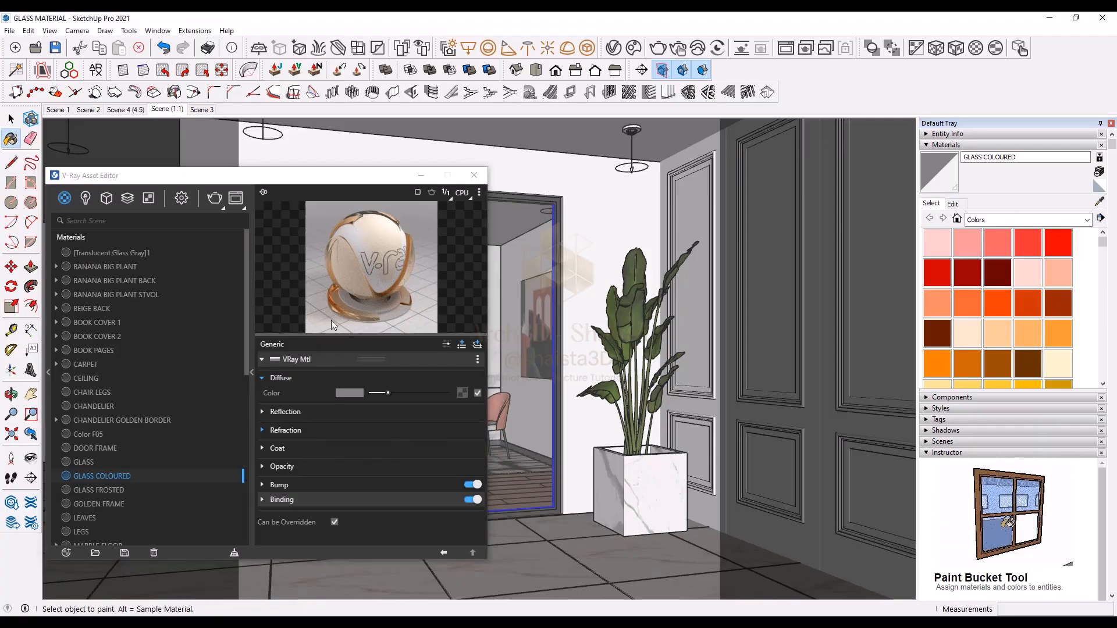
Step: Turn on Interactive rendering in the render settings and start an interactive render
{"action": "left_click", "coordinate": [182, 198]}
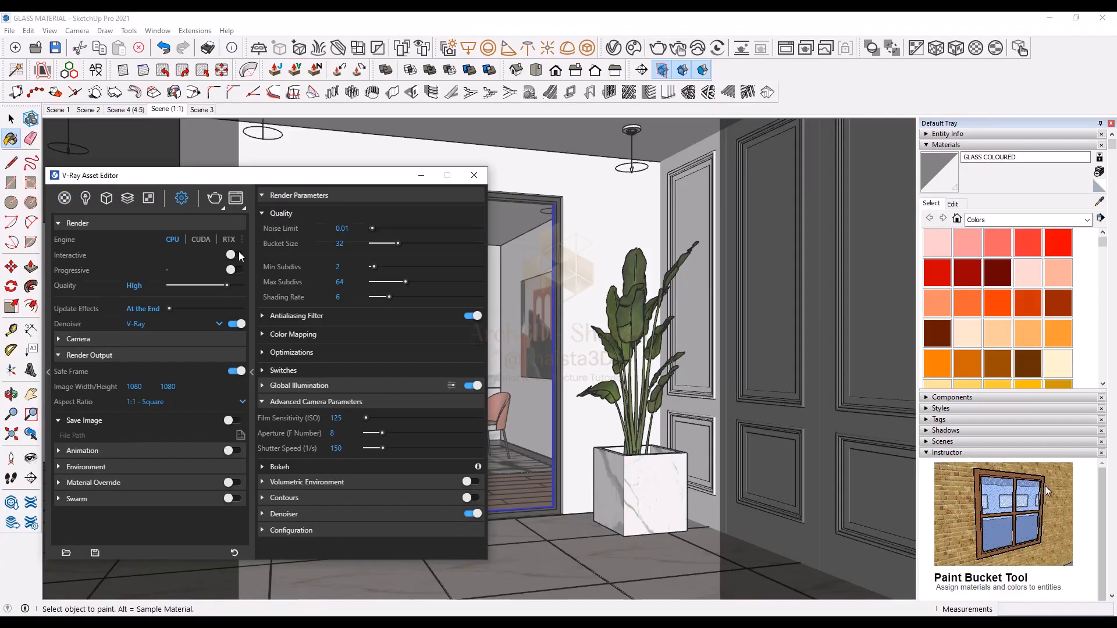
{"action": "left_click", "coordinate": [236, 254]}
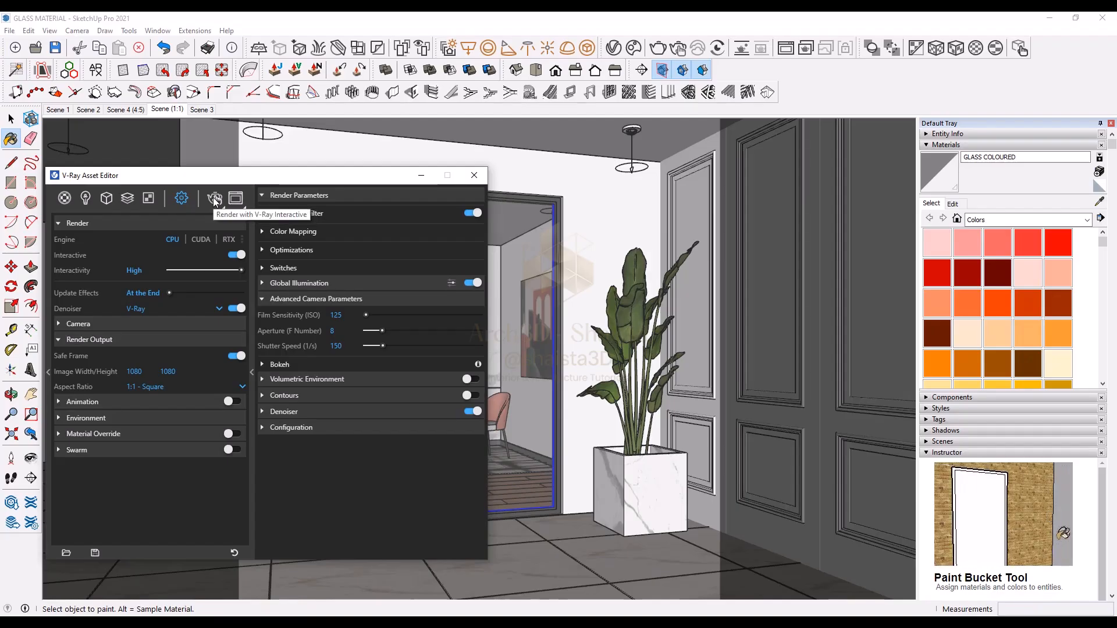
{"action": "left_click", "coordinate": [214, 199]}
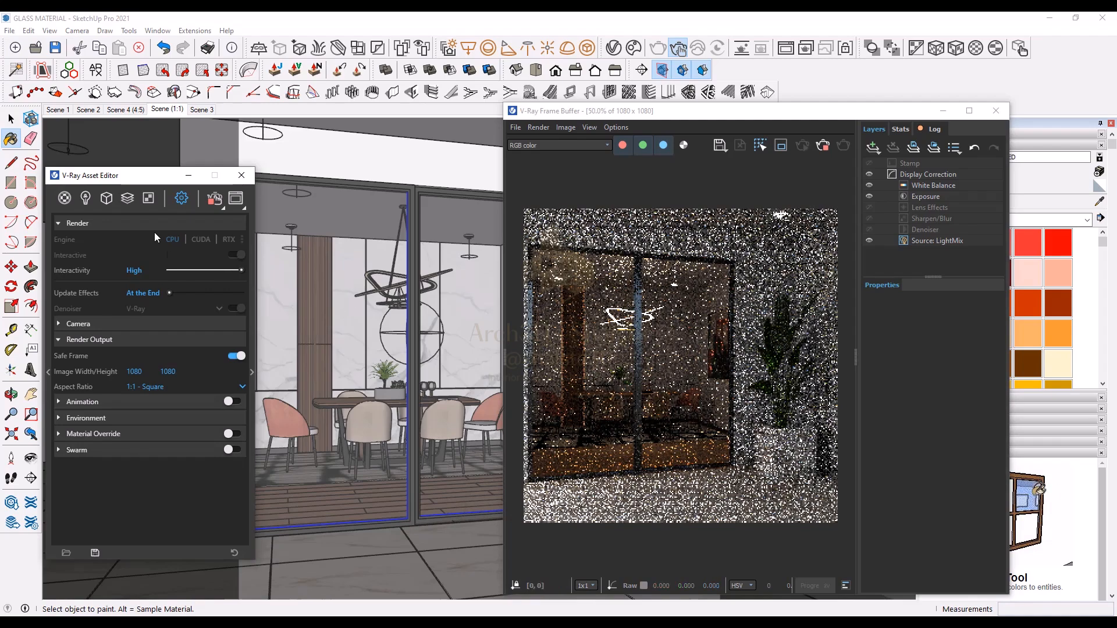
Step: Open GLASS COLOURED's refraction settings and set its fog depth to 7 cm
{"action": "left_click", "coordinate": [64, 198]}
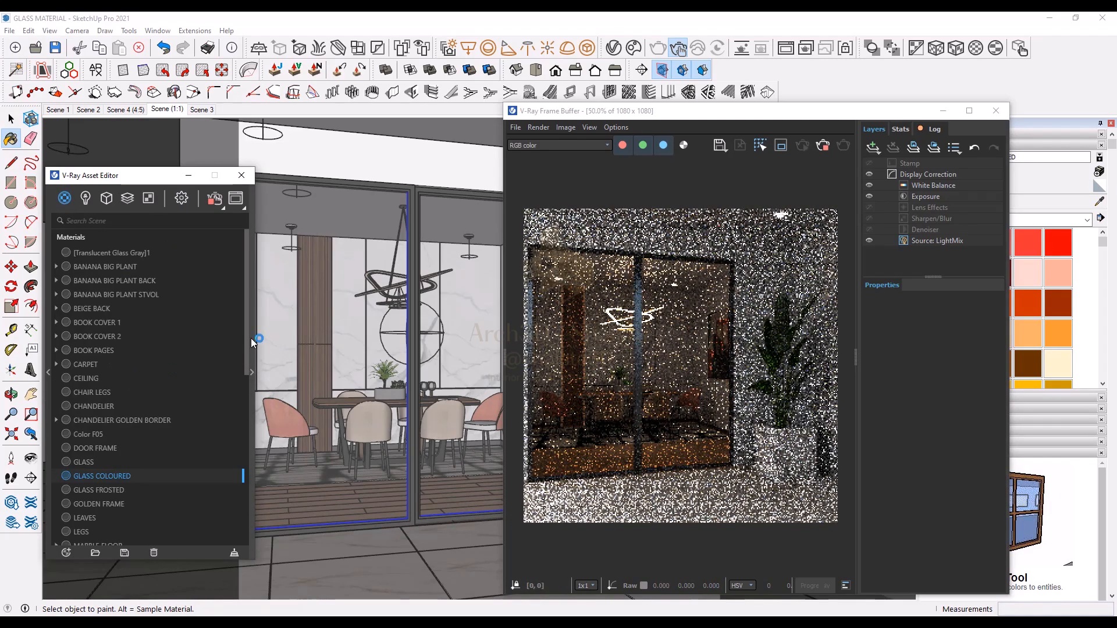
{"action": "left_click", "coordinate": [250, 337]}
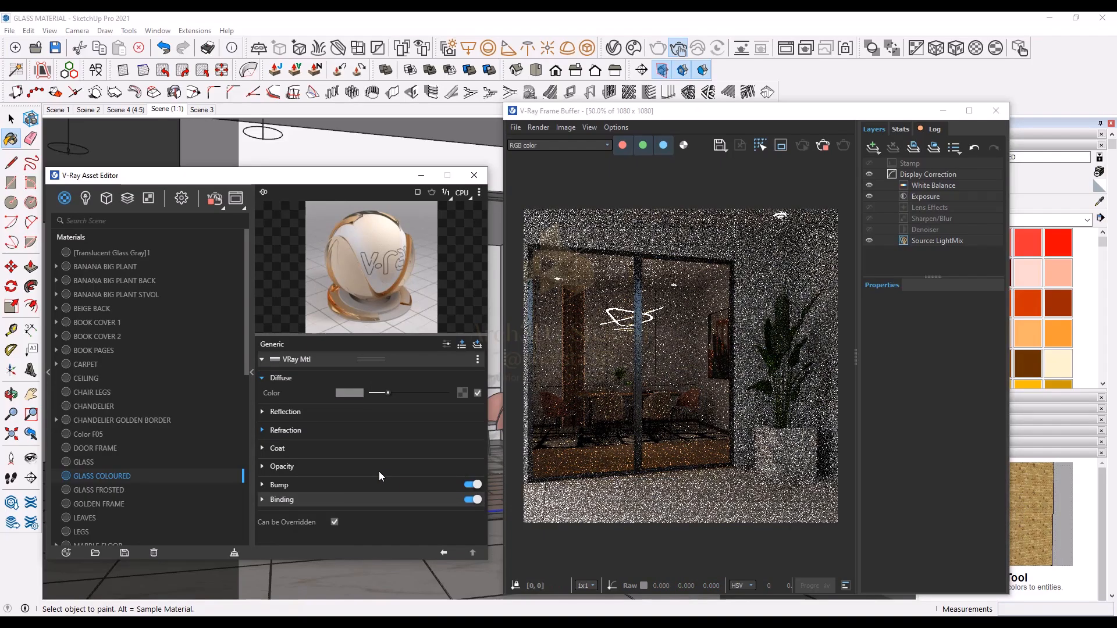
{"action": "left_click", "coordinate": [384, 432]}
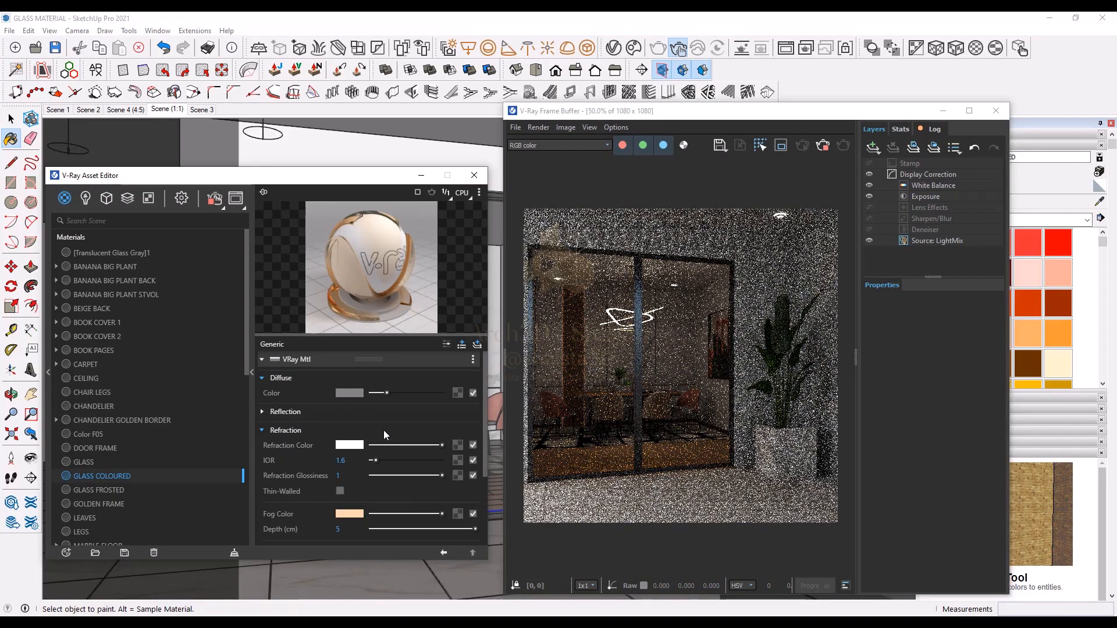
{"action": "left_click", "coordinate": [349, 514]}
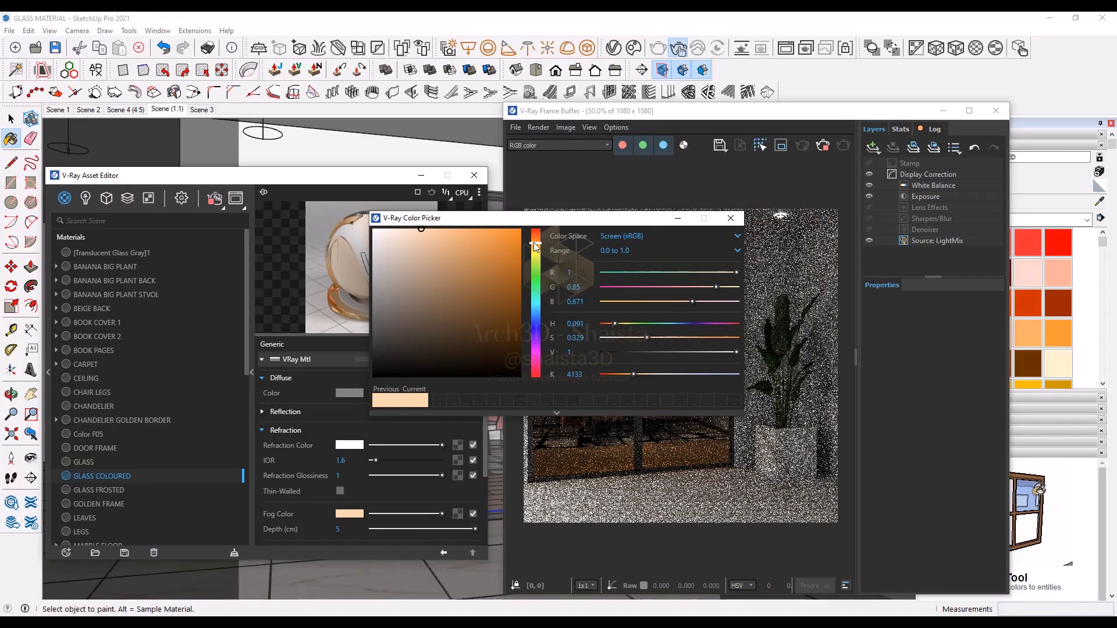
{"action": "left_click", "coordinate": [702, 389]}
{"action": "double_click", "coordinate": [339, 530]}
{"action": "type", "text": "7"}
{"action": "key", "text": "Return"}
Step: Enable region rendering around the doors and set GLASS COLOURED's fog depth back to 5 cm
{"action": "left_click", "coordinate": [781, 145]}
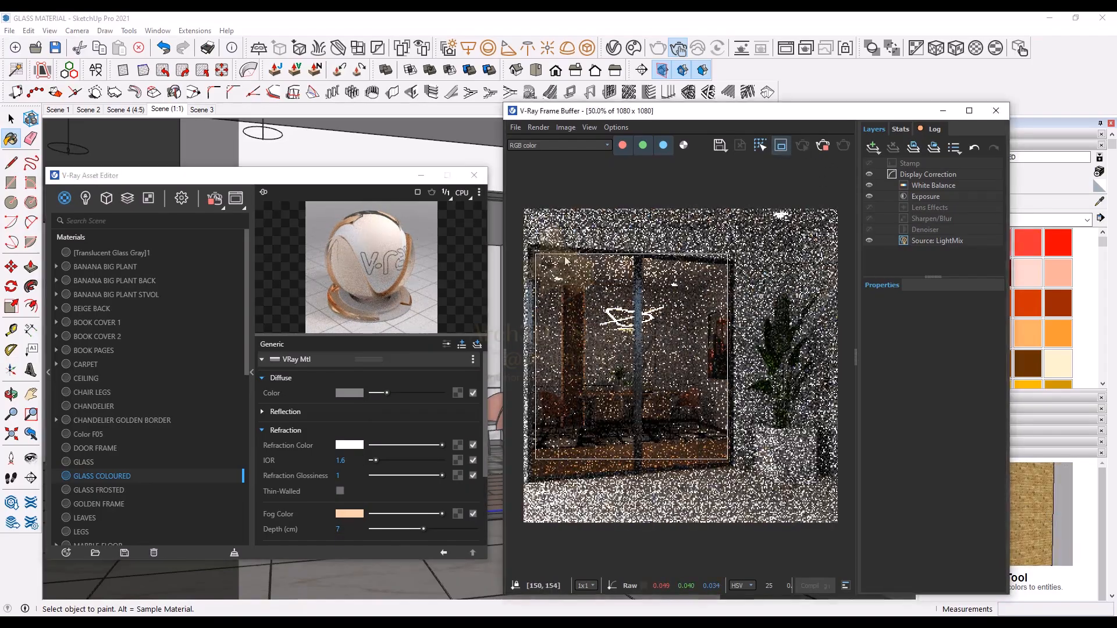
{"action": "double_click", "coordinate": [348, 531]}
{"action": "type", "text": "5"}
{"action": "key", "text": "Return"}
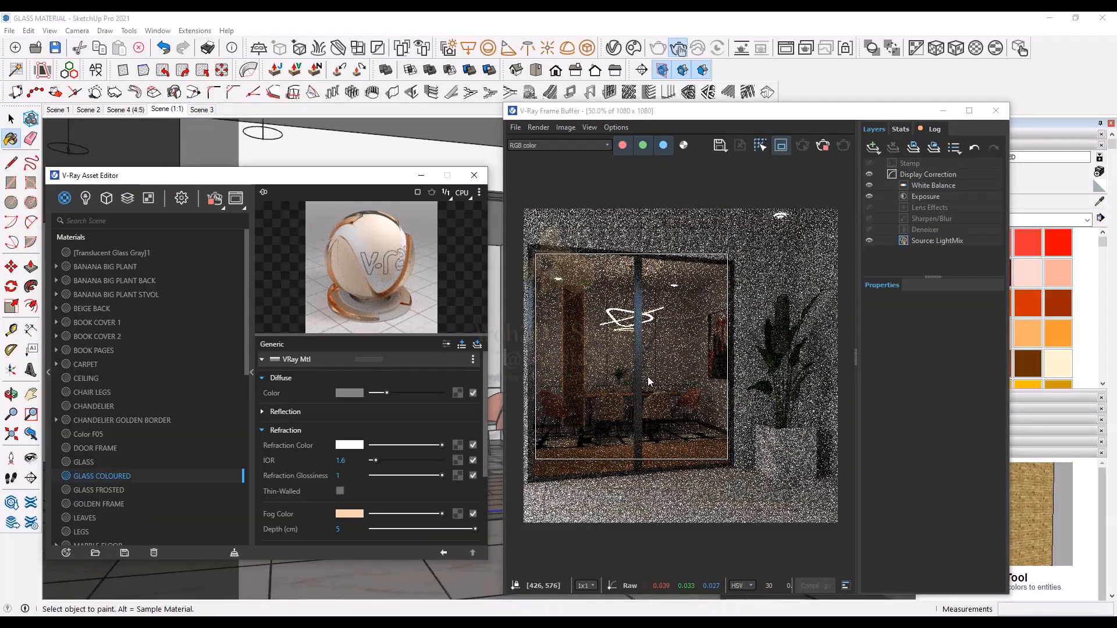
{"action": "scroll", "coordinate": [592, 425], "scroll_direction": "up", "scroll_amount": 1}
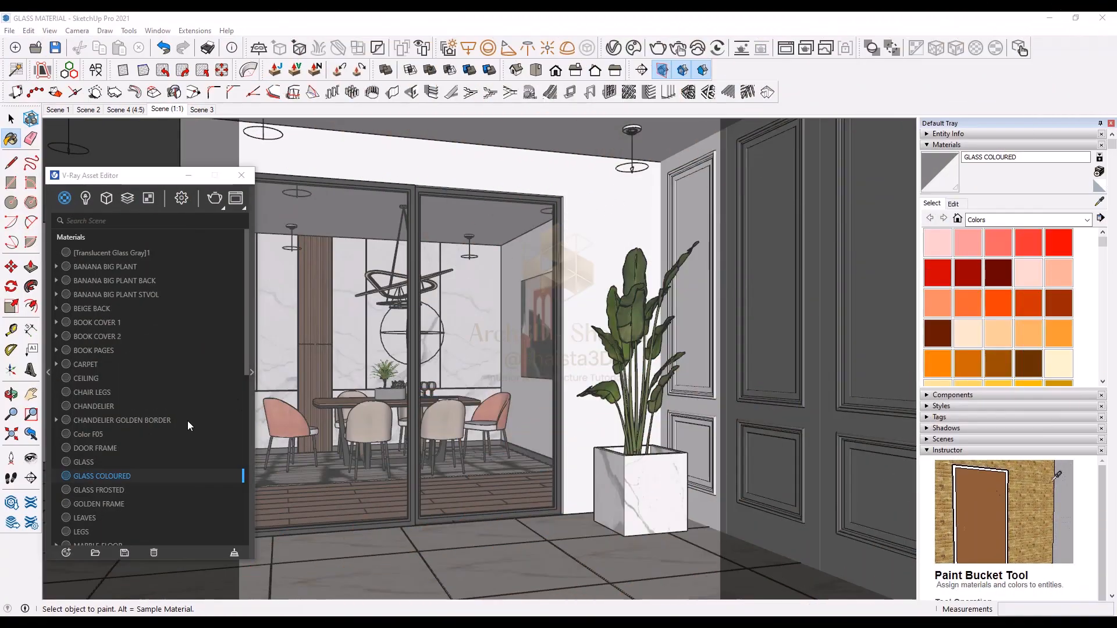
Step: Create another Generic V-Ray material and set its refraction color to full white
{"action": "left_click", "coordinate": [67, 553]}
{"action": "mouse_move", "coordinate": [84, 537]}
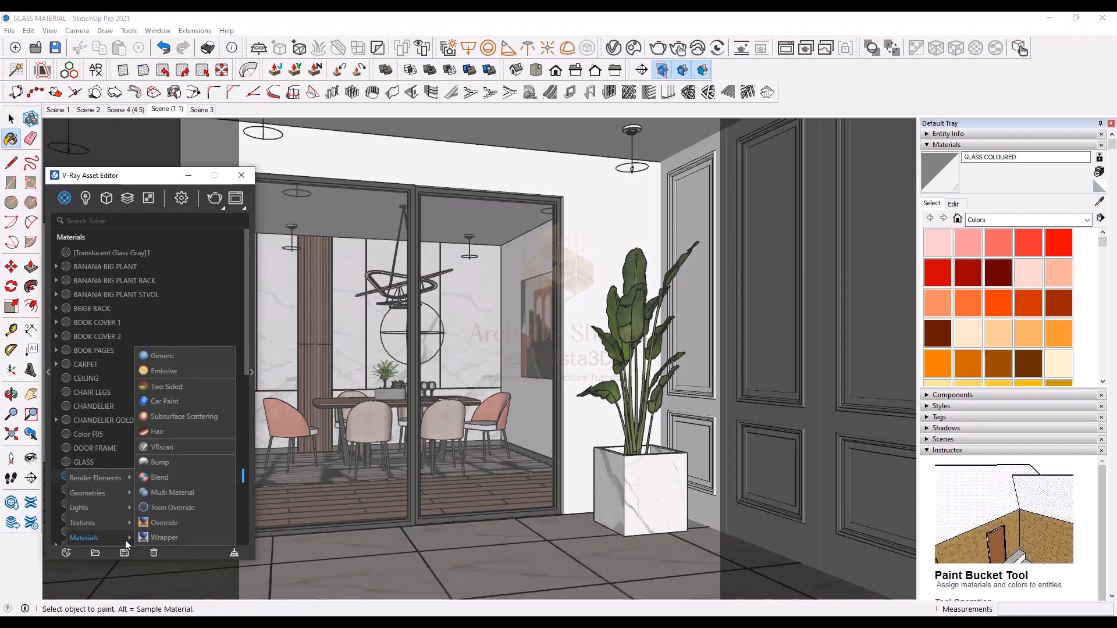
{"action": "left_click", "coordinate": [166, 356]}
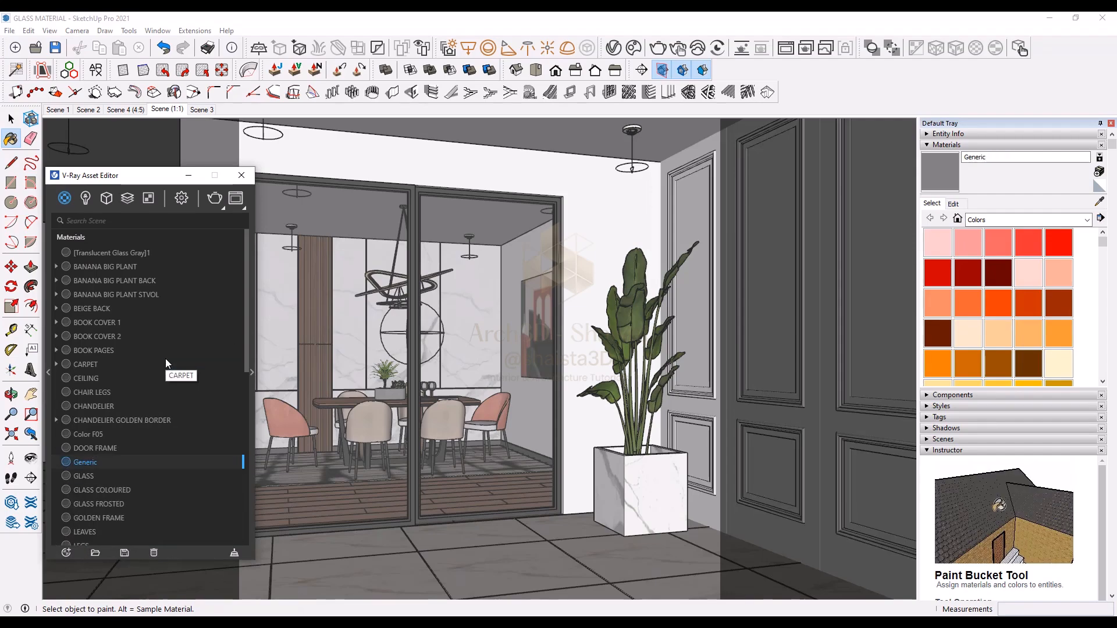
{"action": "left_click", "coordinate": [252, 368]}
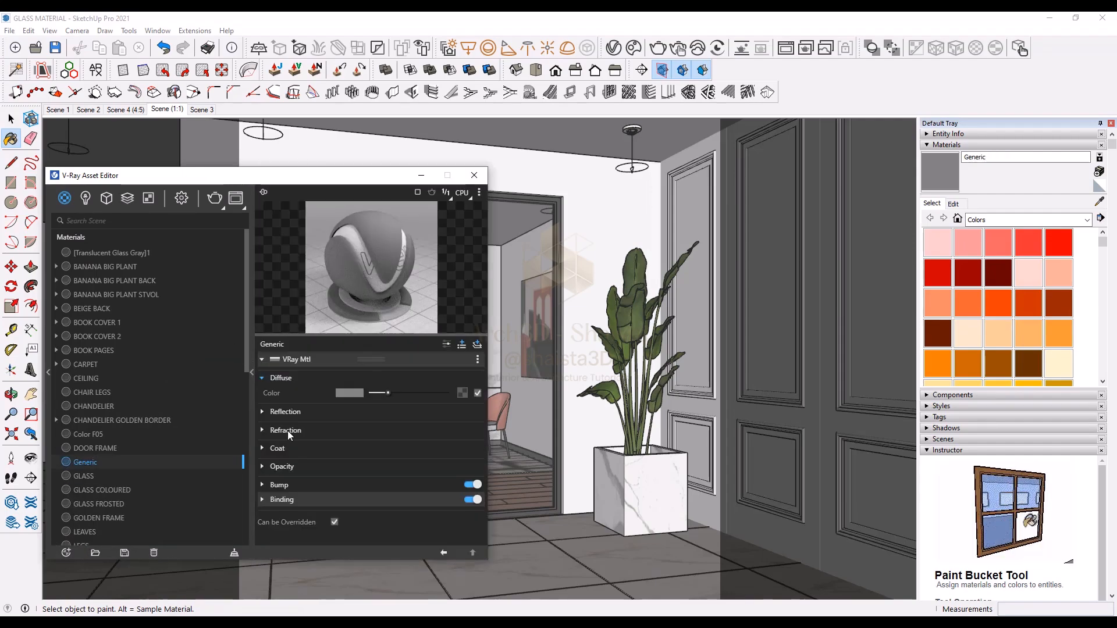
{"action": "left_click_drag", "start_coordinate": [414, 446], "coordinate": [452, 446]}
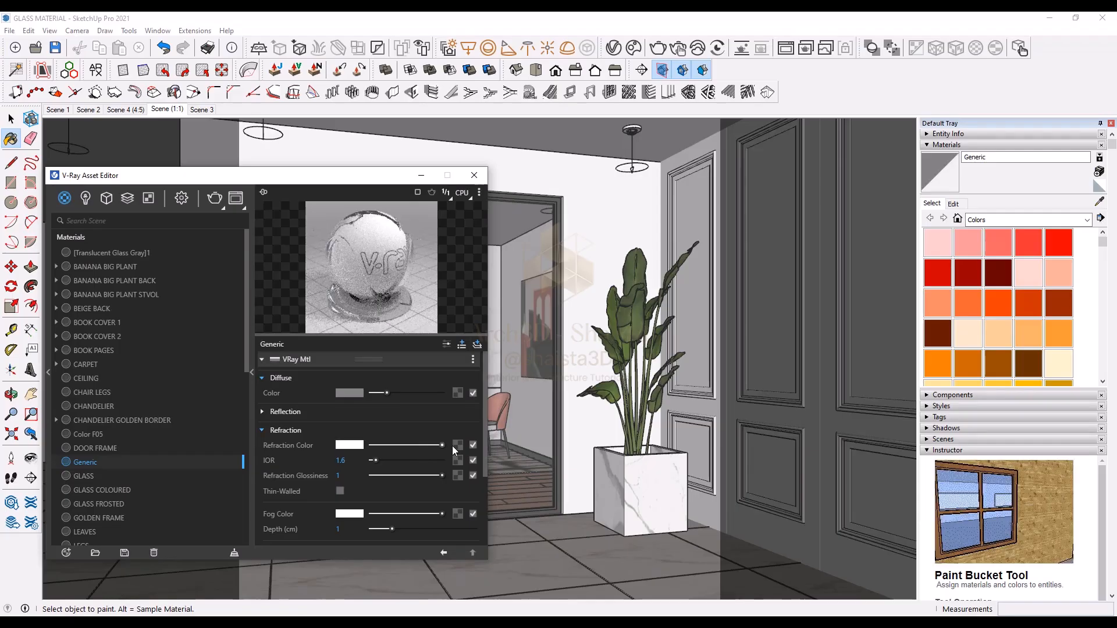
Step: Assign a Gradient texture to the new material's fog color
{"action": "scroll", "coordinate": [452, 445], "scroll_direction": "down", "scroll_amount": 3}
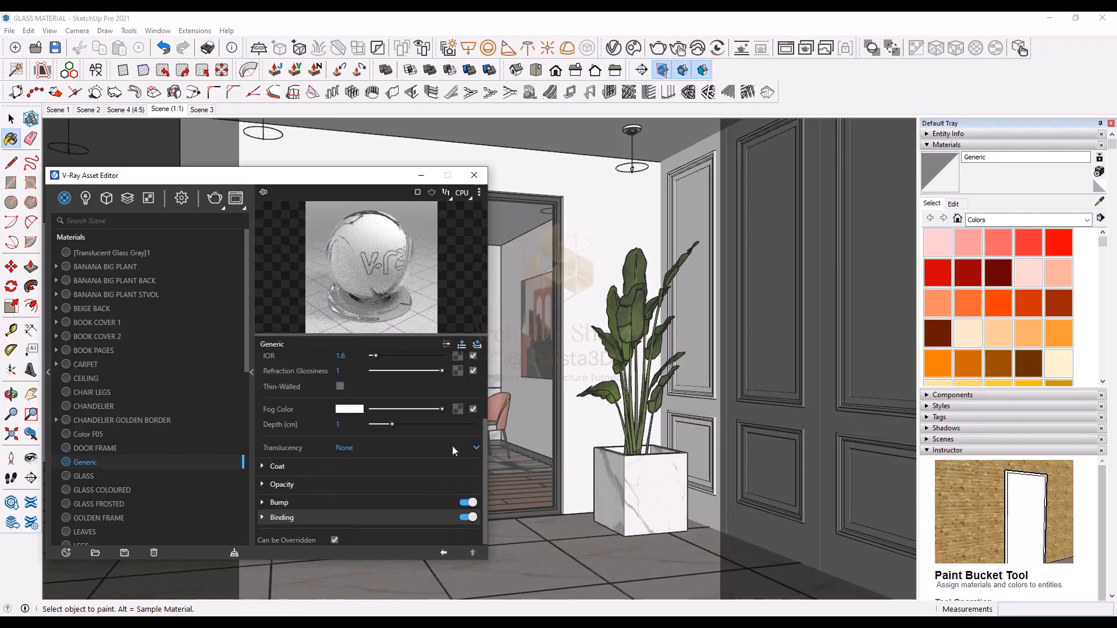
{"action": "left_click", "coordinate": [457, 407]}
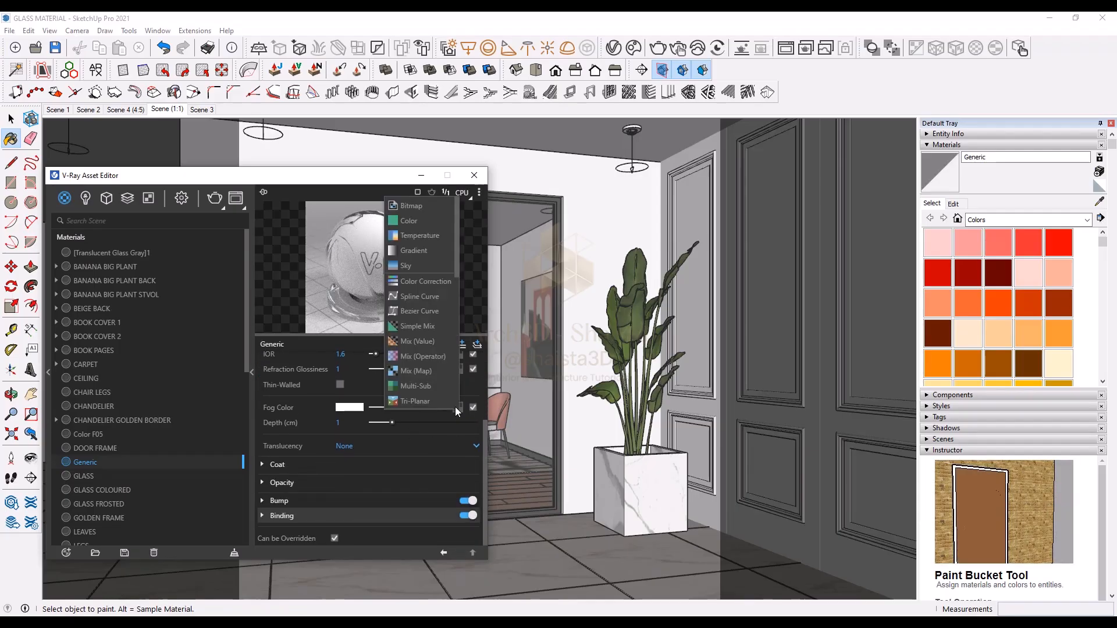
{"action": "left_click", "coordinate": [422, 255]}
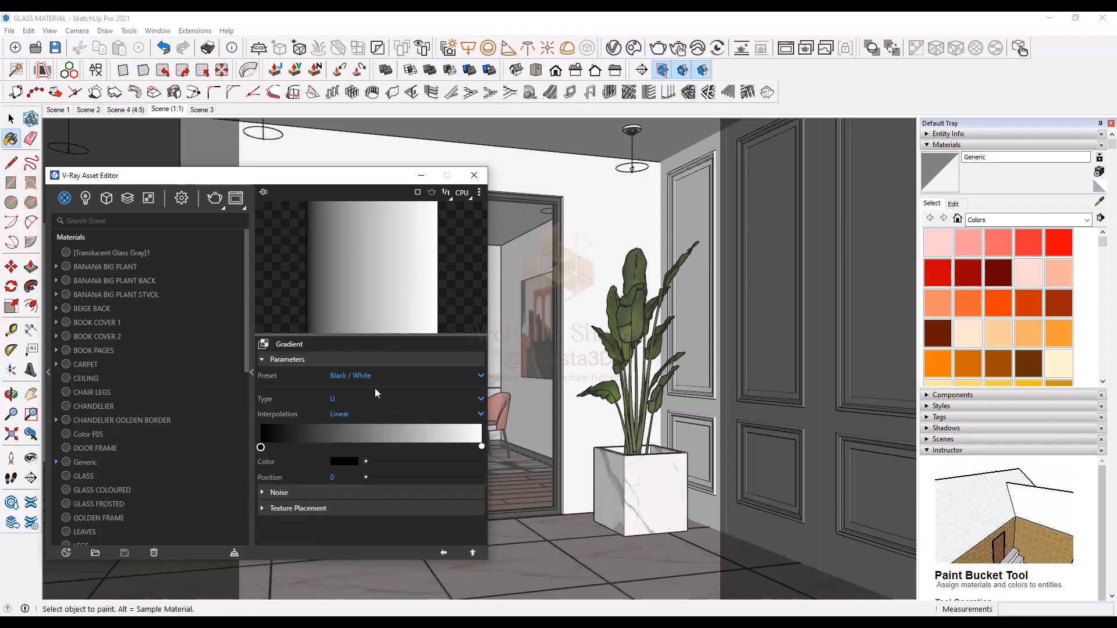
Step: Set the gradient's first color stop to a light orange (R 0.999, G 0.812, B 0.608)
{"action": "left_click", "coordinate": [351, 463]}
{"action": "left_click_drag", "start_coordinate": [629, 218], "coordinate": [633, 235]}
{"action": "left_click_drag", "start_coordinate": [566, 222], "coordinate": [525, 219]}
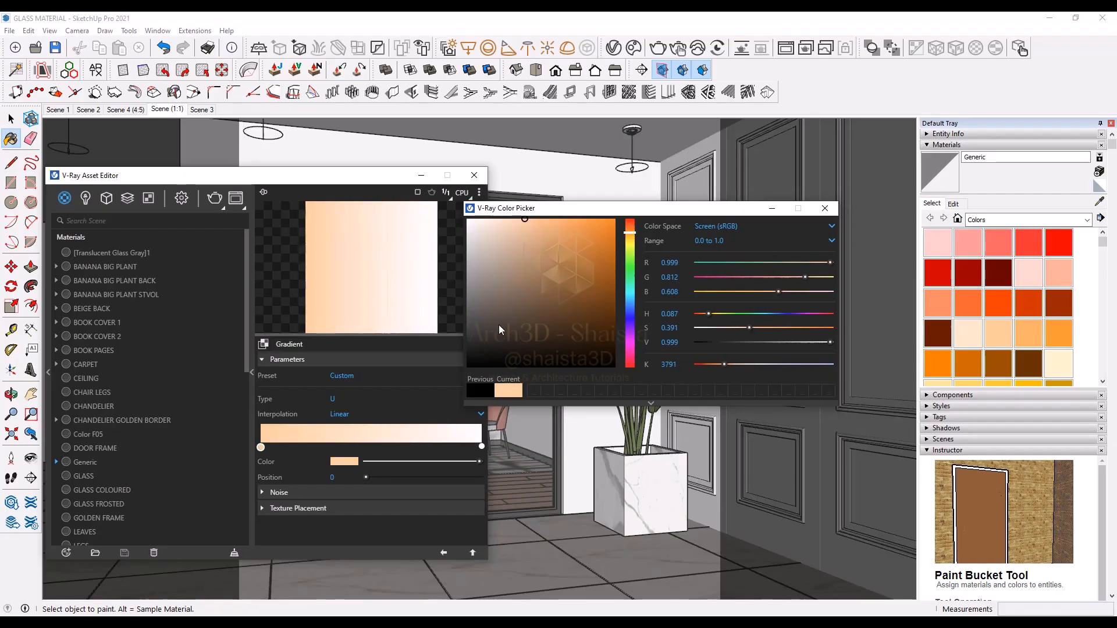
Step: Add a middle gradient stop at position 0.51 and set it to a pale peach (R 0.987, G 0.877, B 0.778)
{"action": "left_click", "coordinate": [374, 444]}
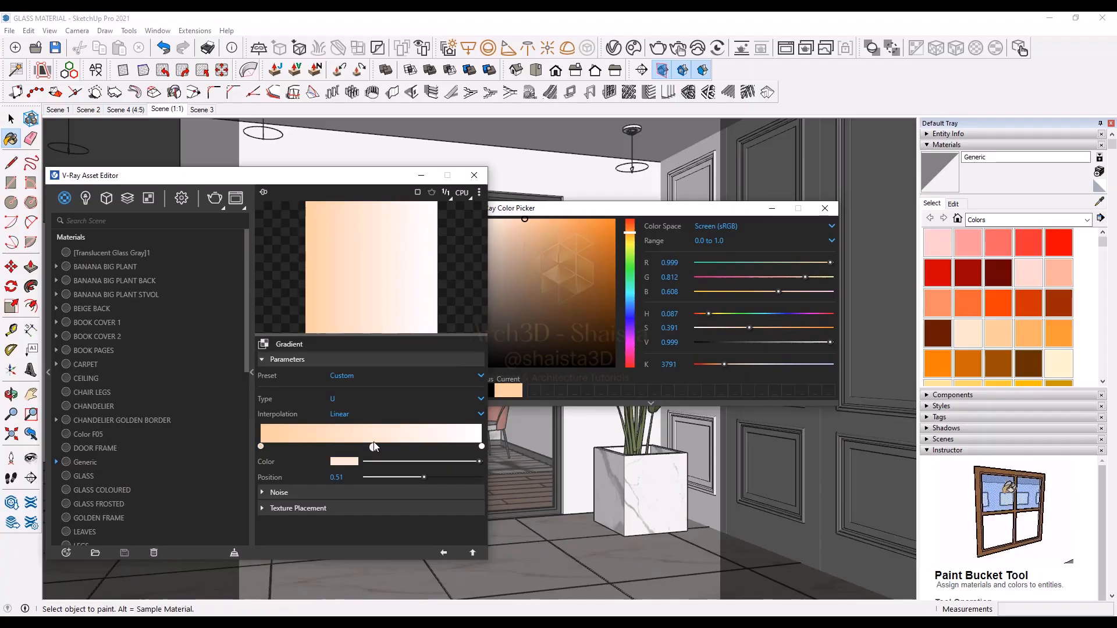
{"action": "left_click", "coordinate": [345, 462]}
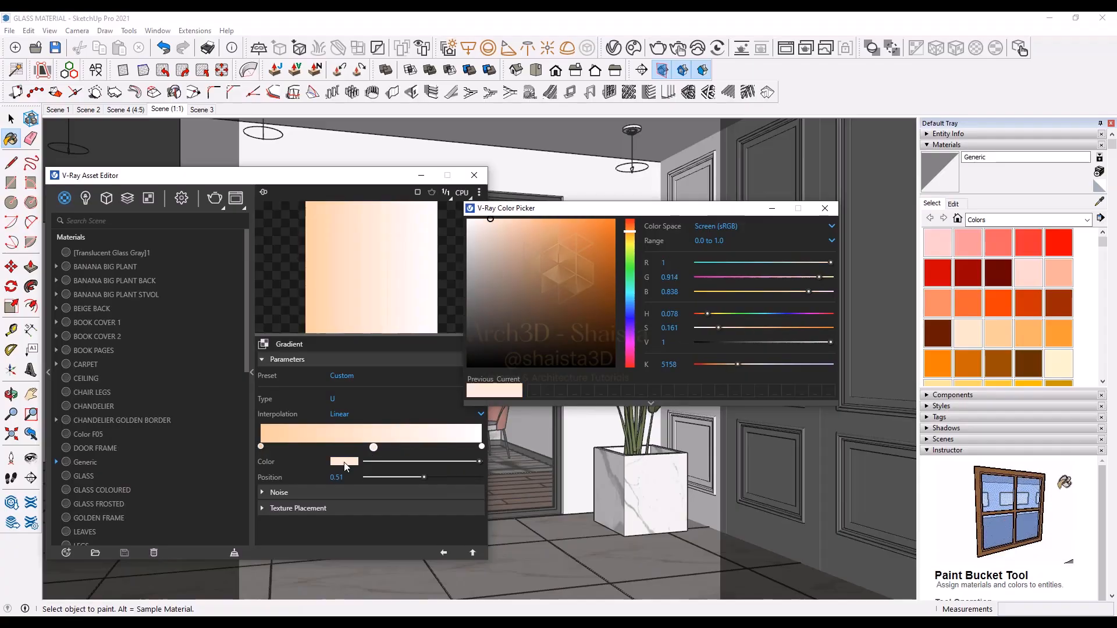
{"action": "left_click", "coordinate": [493, 221]}
{"action": "left_click_drag", "start_coordinate": [491, 221], "coordinate": [498, 221]}
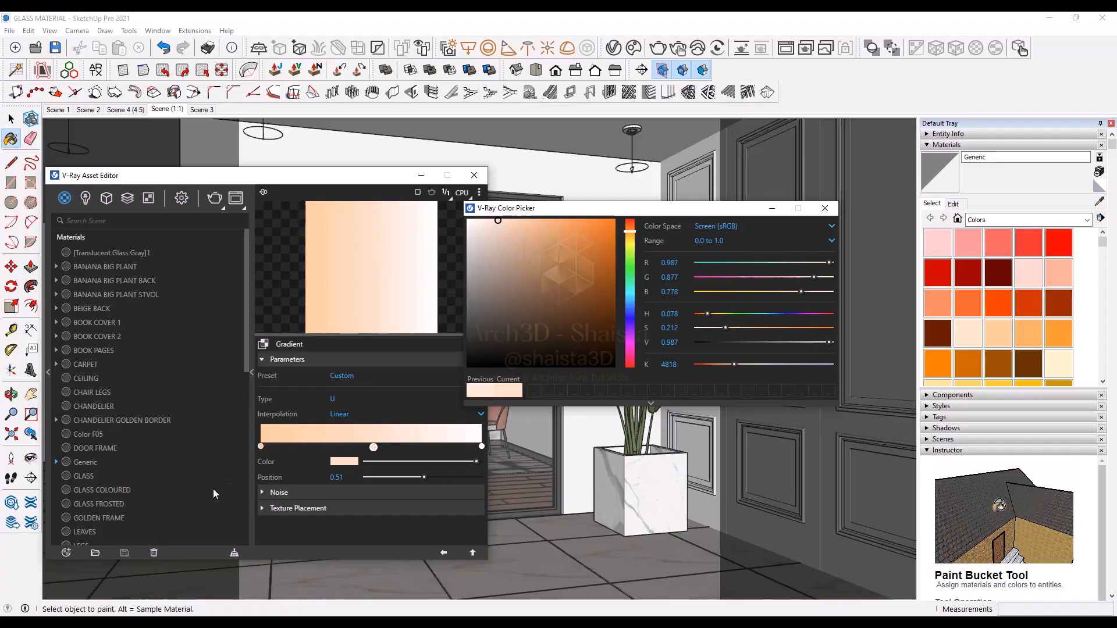
Step: Set the first gradient stop to a stronger orange (R 1, G 0.739, B 0.507) and return to the material
{"action": "left_click", "coordinate": [260, 447]}
{"action": "left_click_drag", "start_coordinate": [537, 208], "coordinate": [606, 205]}
{"action": "left_click", "coordinate": [574, 216]}
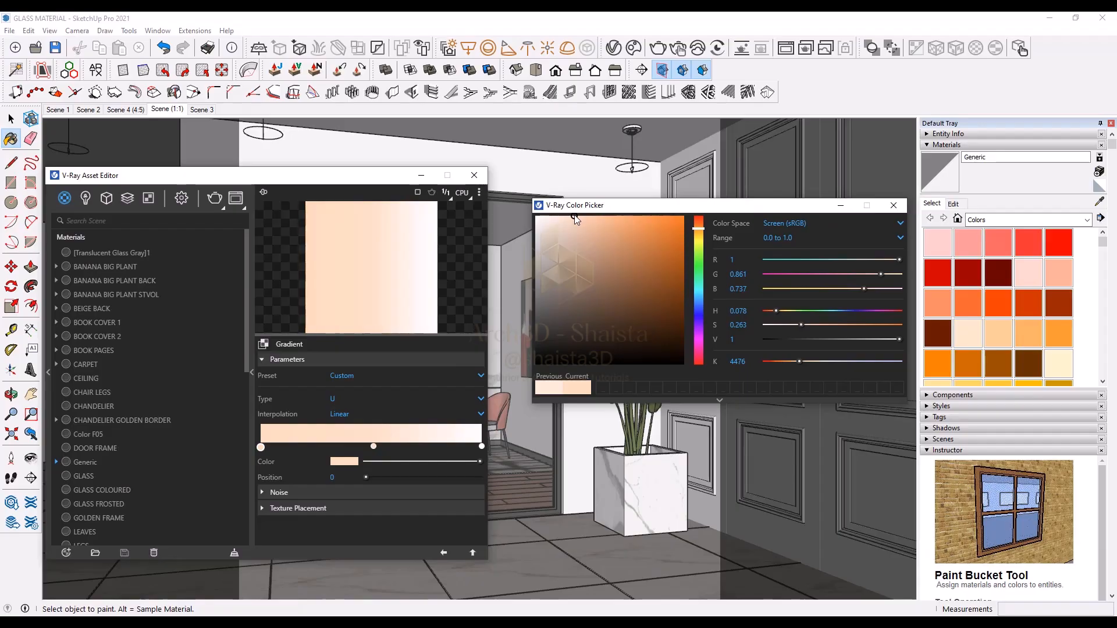
{"action": "left_click", "coordinate": [583, 217]}
{"action": "left_click_drag", "start_coordinate": [596, 216], "coordinate": [599, 216]}
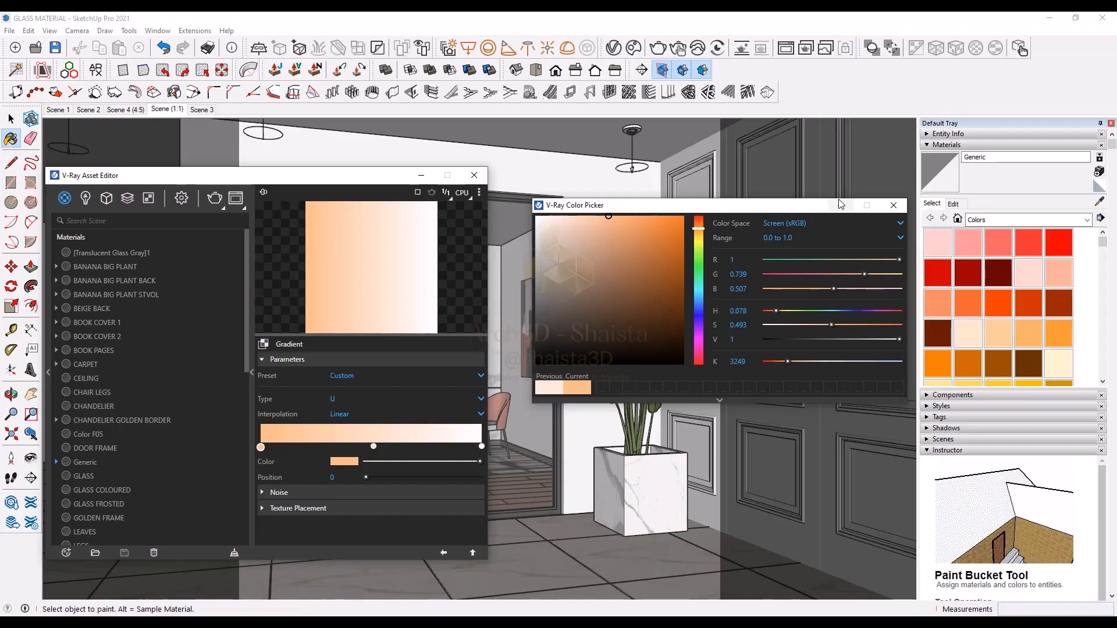
{"action": "left_click", "coordinate": [894, 206]}
{"action": "left_click", "coordinate": [443, 553]}
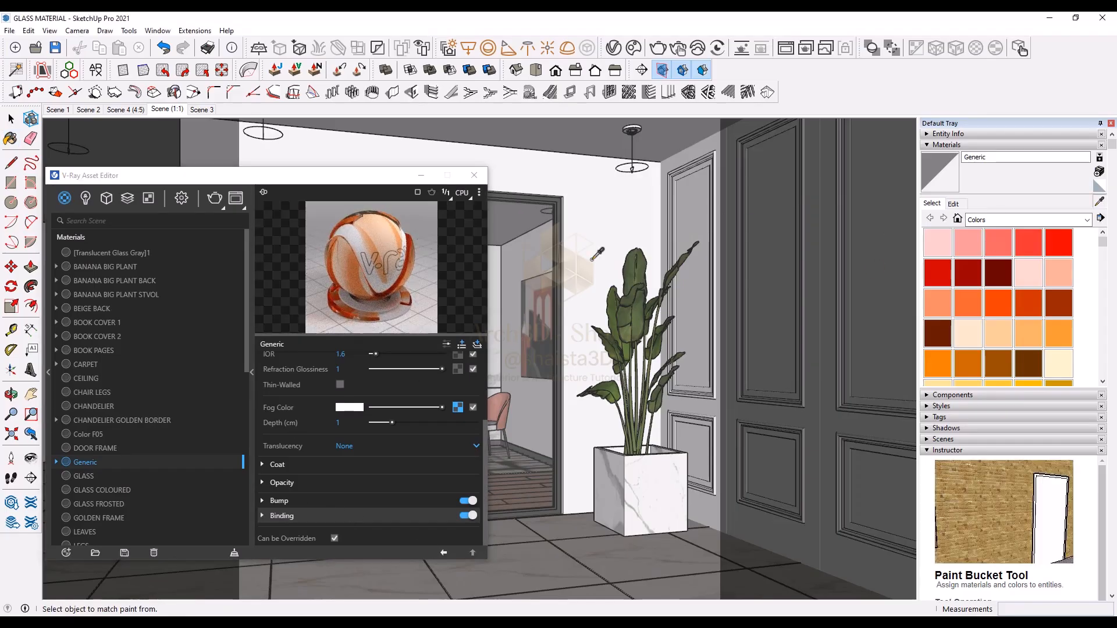
Step: Select the objects in the scene that use the GLASS COLOURED material
{"action": "left_click", "coordinate": [101, 489]}
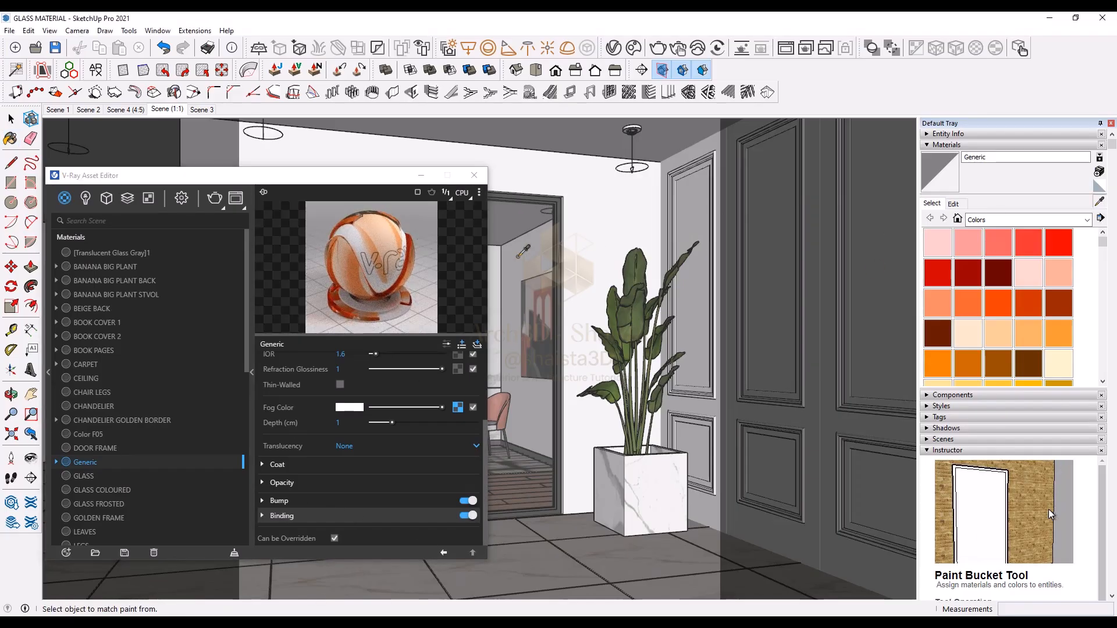
{"action": "left_click", "coordinate": [84, 463]}
{"action": "left_click", "coordinate": [97, 490]}
{"action": "right_click", "coordinate": [97, 493]}
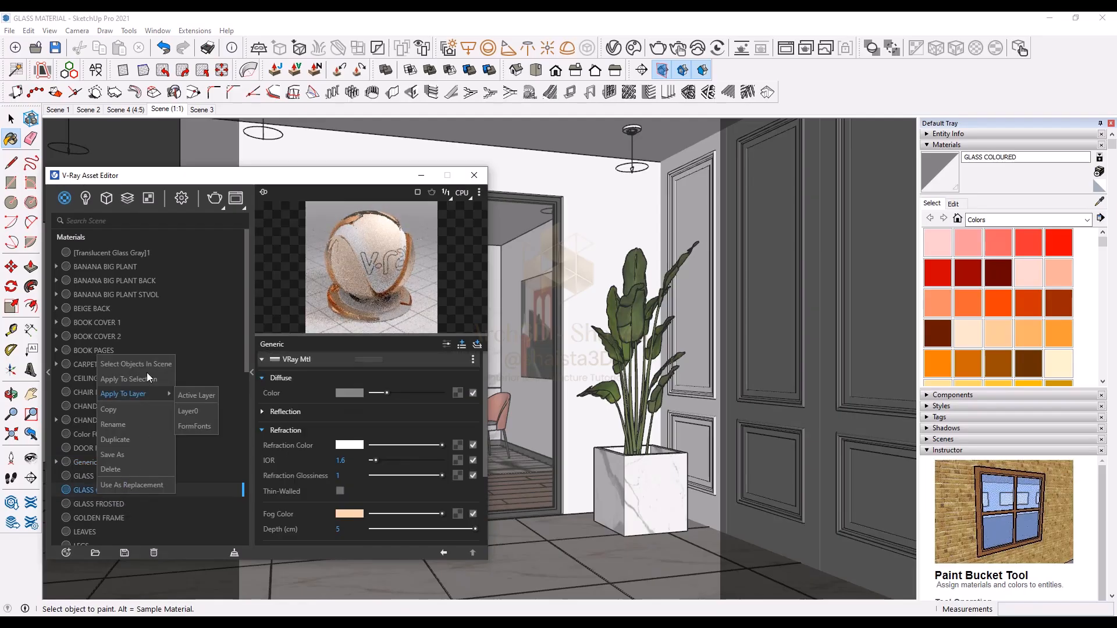
{"action": "left_click", "coordinate": [144, 369]}
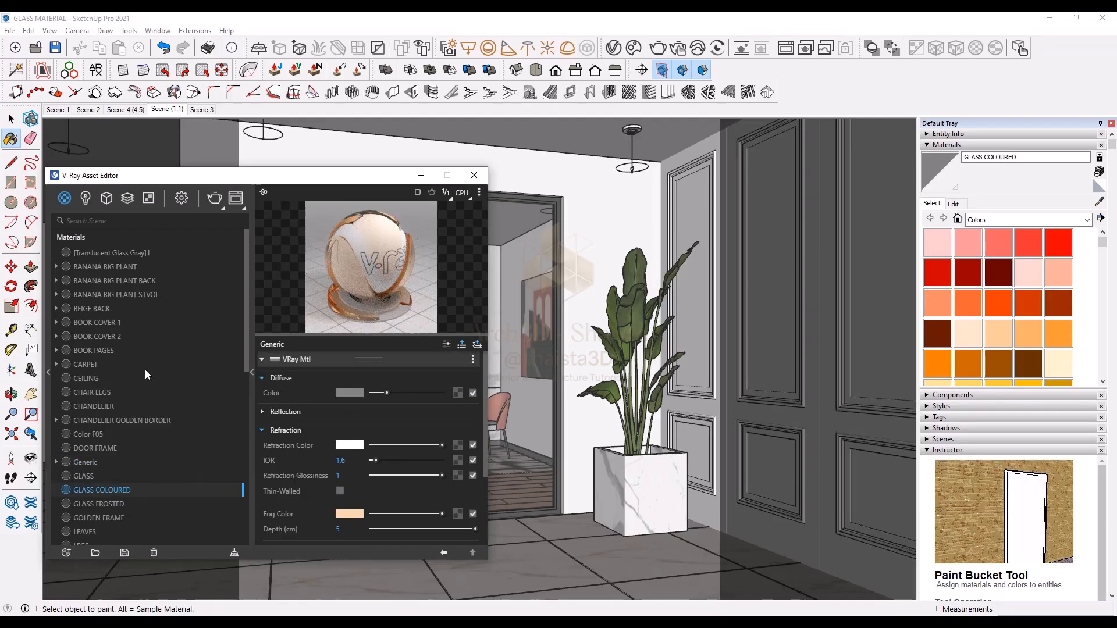
Step: Apply the Generic material to the selected door objects
{"action": "left_click", "coordinate": [85, 463]}
{"action": "right_click", "coordinate": [87, 463]}
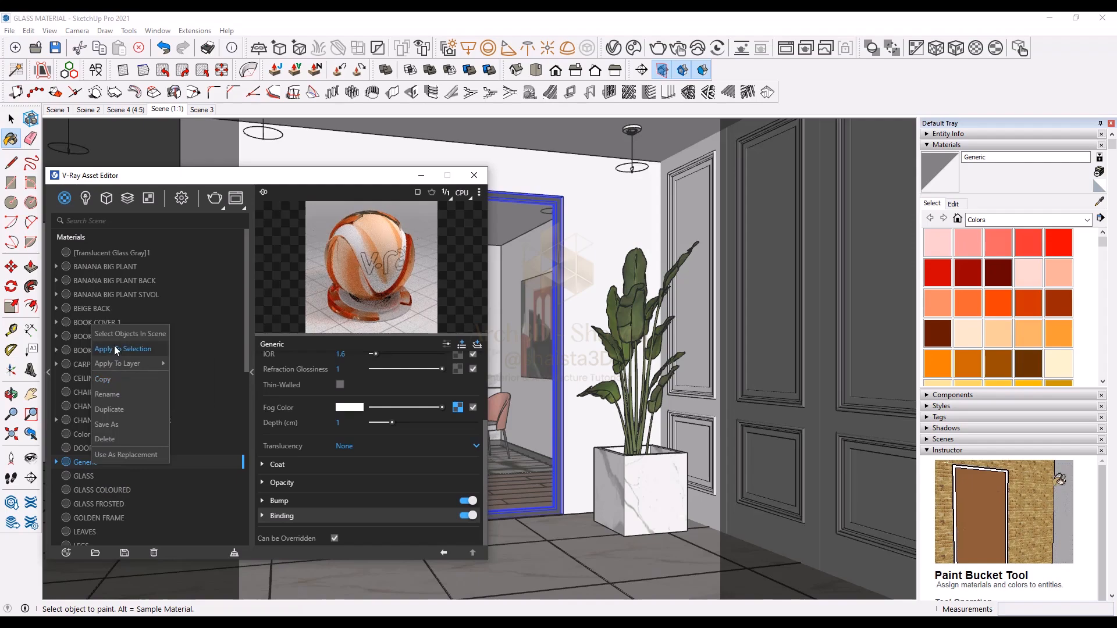
{"action": "left_click", "coordinate": [116, 349]}
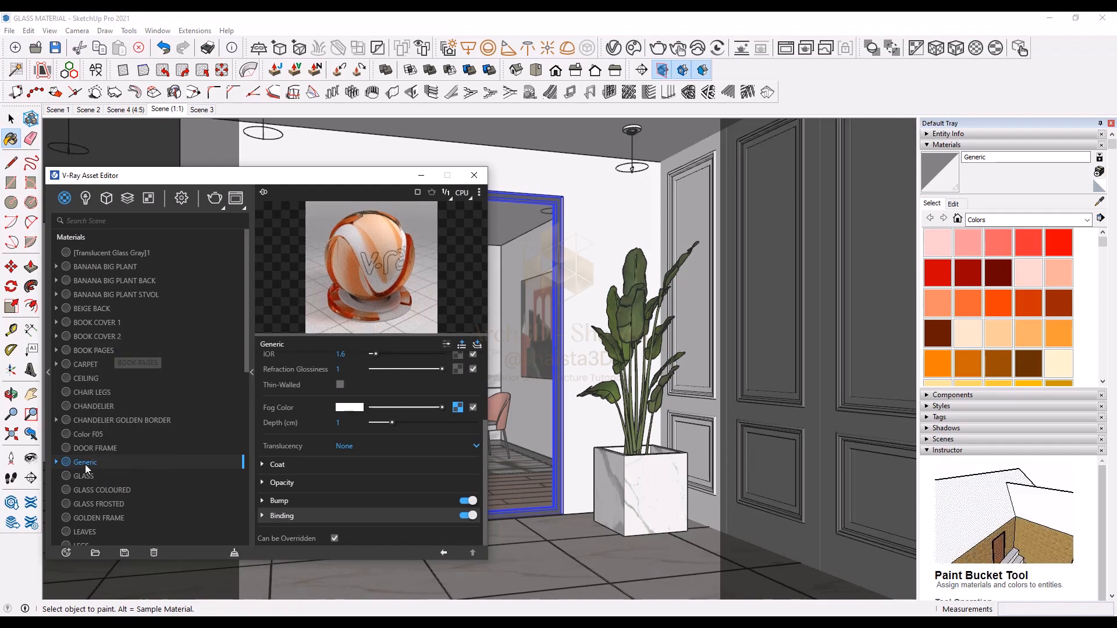
Step: Rename the Generic material as GLASS GRADIENT
{"action": "right_click", "coordinate": [85, 464]}
{"action": "left_click", "coordinate": [107, 397]}
{"action": "type", "text": "G"}
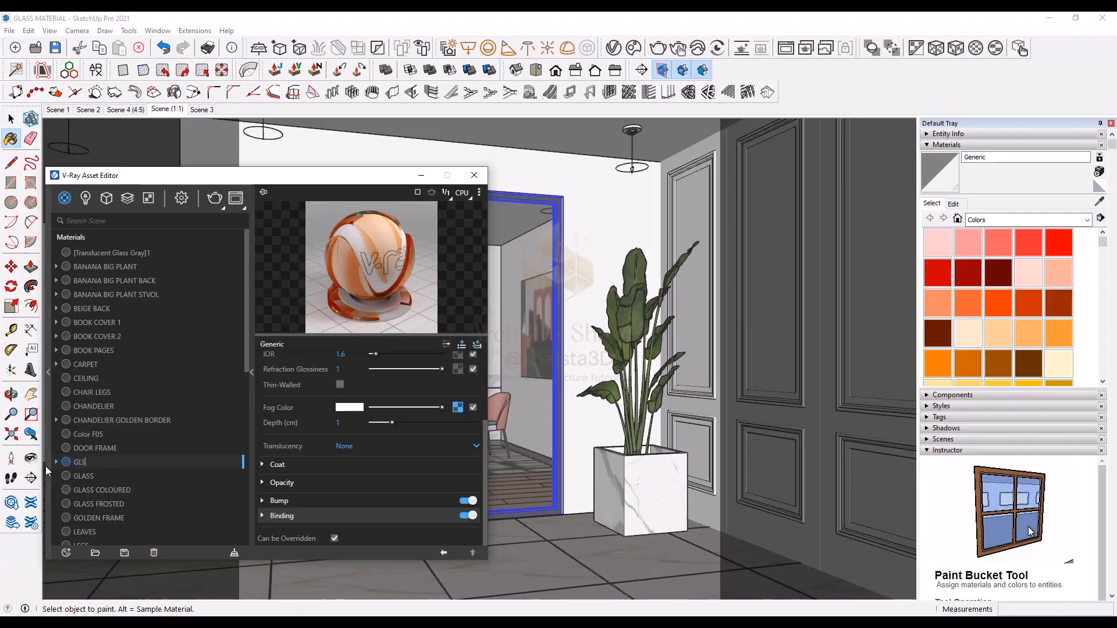
{"action": "type", "text": "LS"}
{"action": "key", "text": "BackSpace"}
{"action": "type", "text": "ASS"}
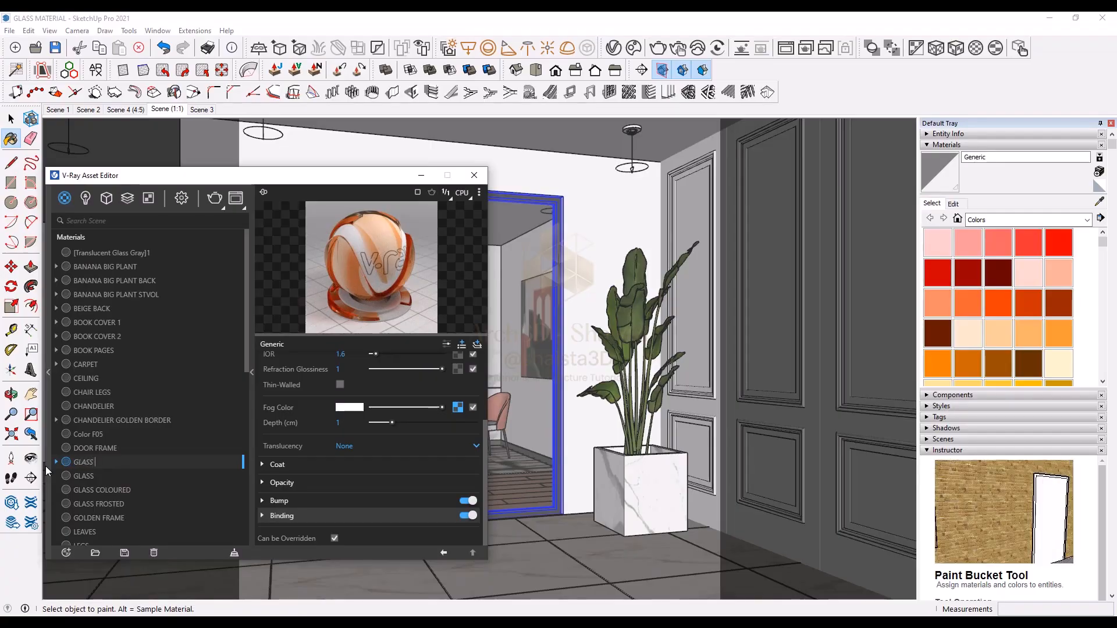
{"action": "type", "text": " GRADIENT"}
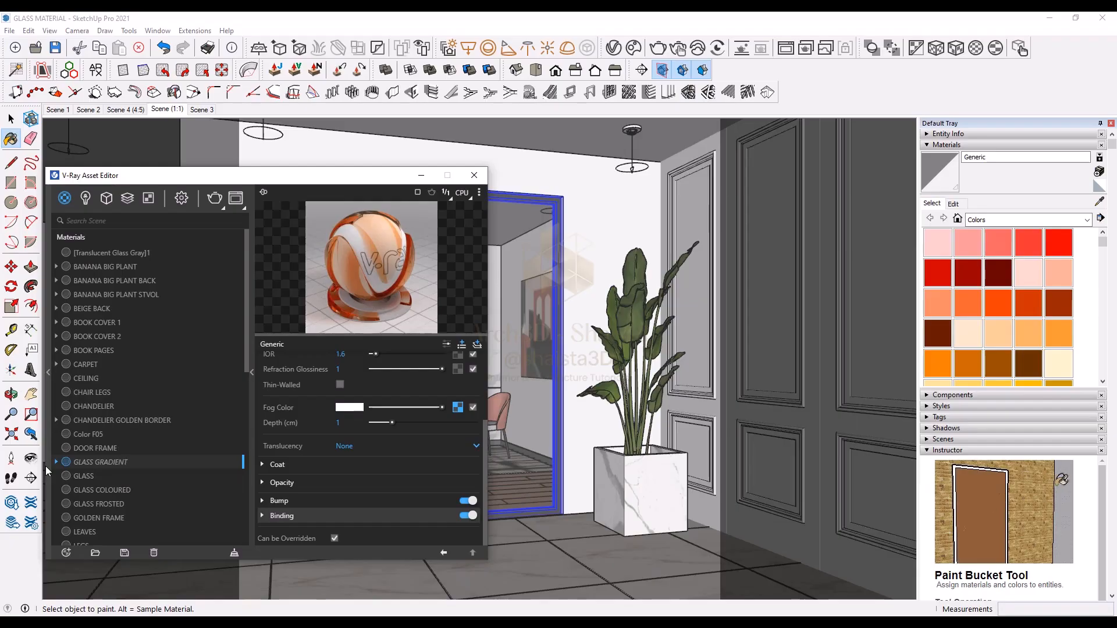
{"action": "key", "text": "Return"}
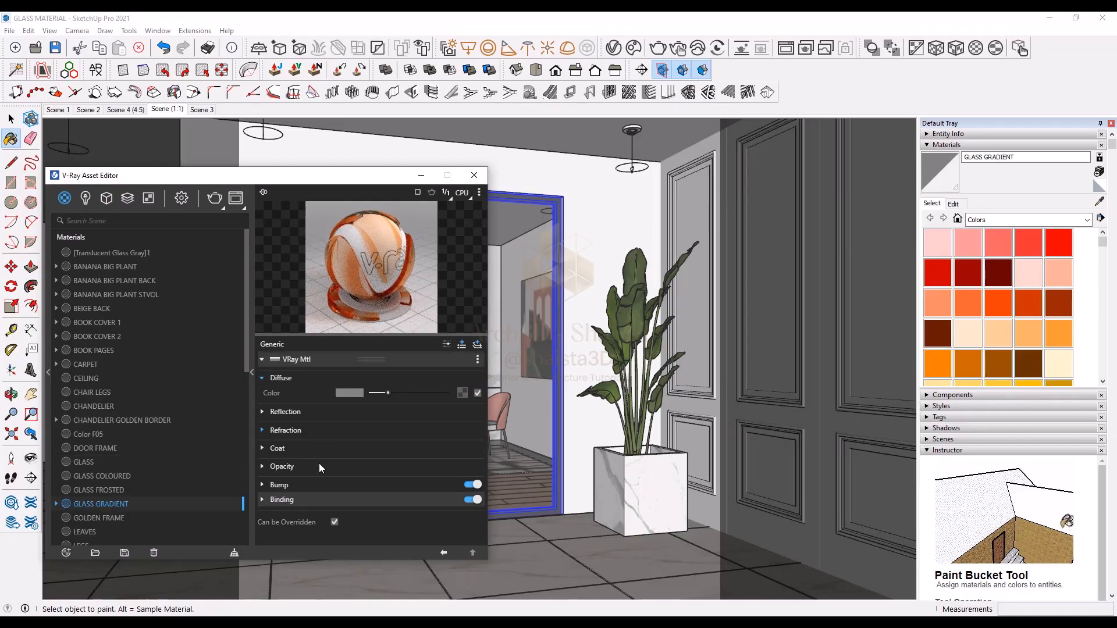
Step: Set the GLASS GRADIENT material's opacity to 83 in the material editor
{"action": "left_click", "coordinate": [316, 500]}
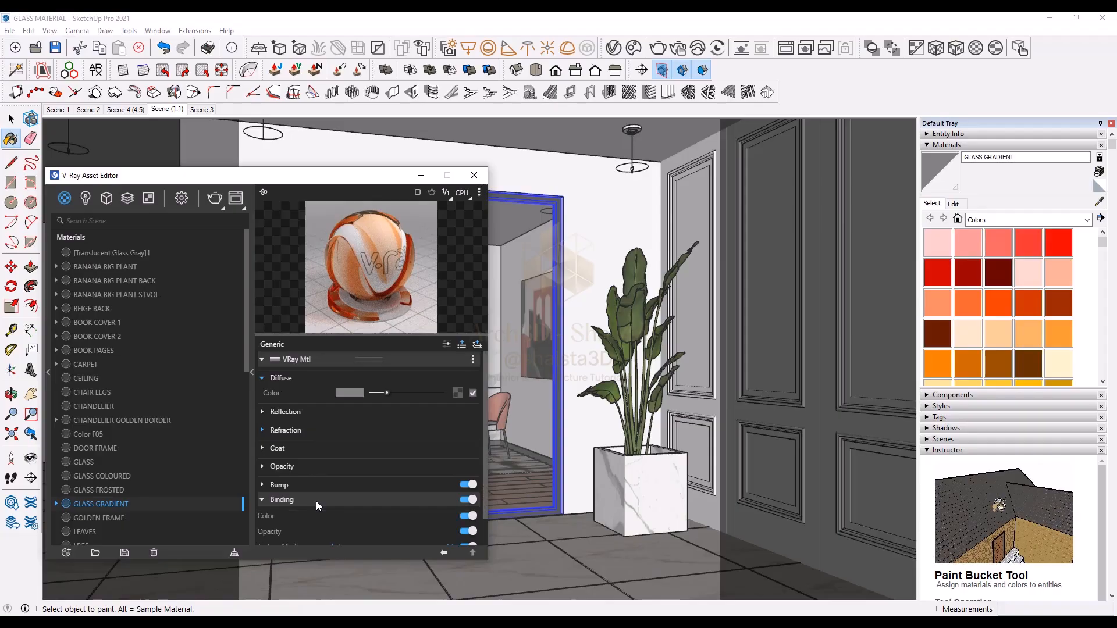
{"action": "left_click", "coordinate": [953, 204]}
{"action": "left_click", "coordinate": [968, 381]}
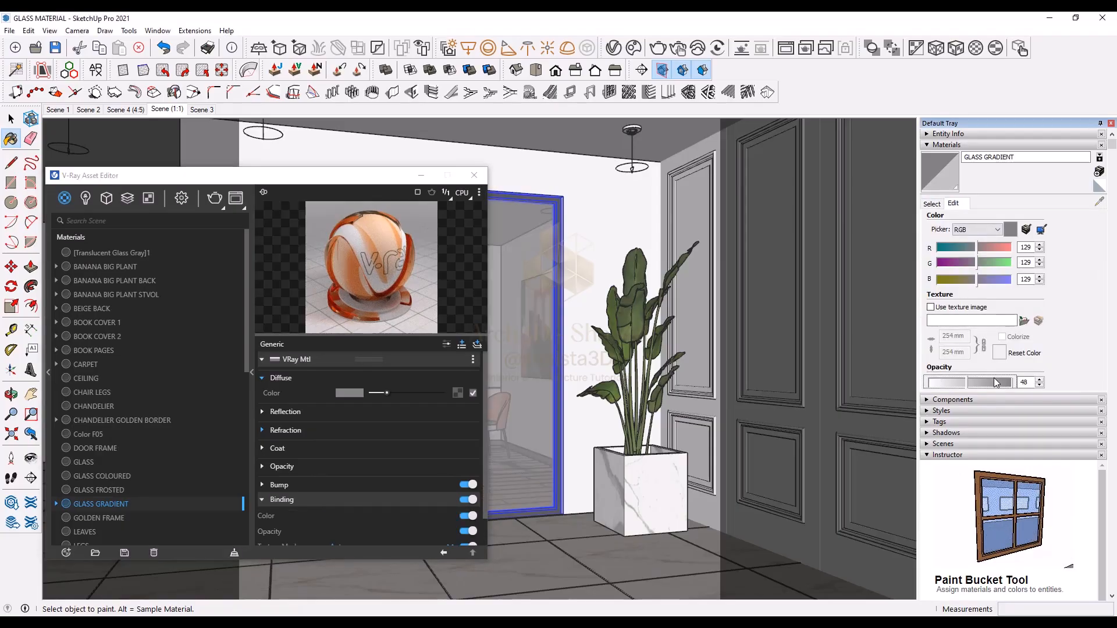
{"action": "left_click", "coordinate": [995, 380]}
{"action": "left_click_drag", "start_coordinate": [313, 176], "coordinate": [272, 136]}
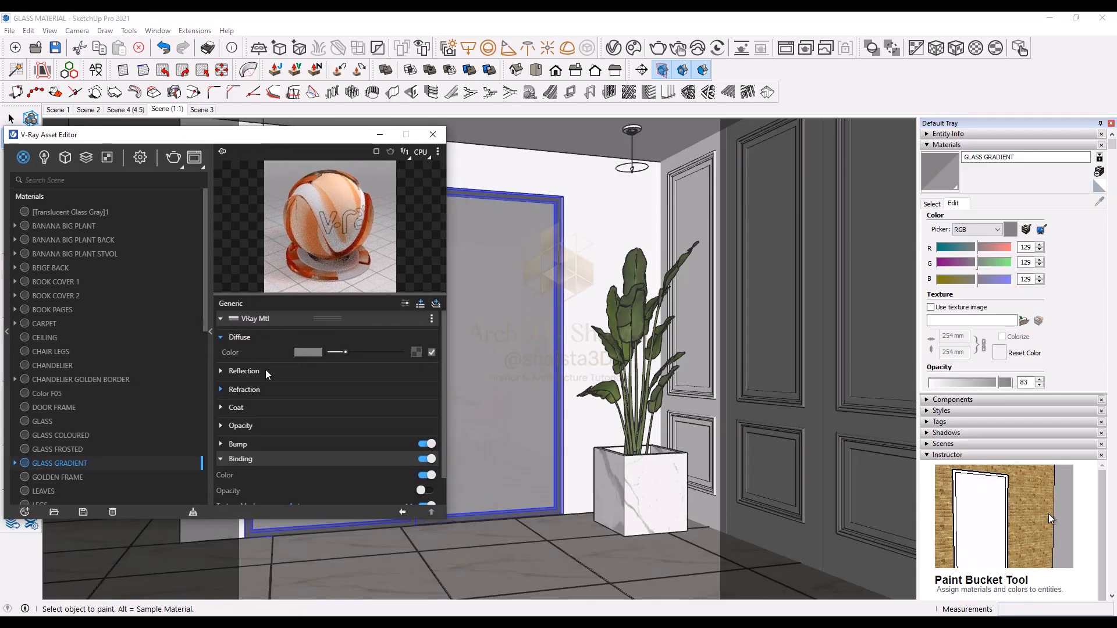
Step: Set the material's binding texture mode to Texture Helper
{"action": "scroll", "coordinate": [312, 488], "scroll_direction": "down", "scroll_amount": 1}
{"action": "left_click", "coordinate": [305, 477]}
{"action": "left_click", "coordinate": [304, 445]}
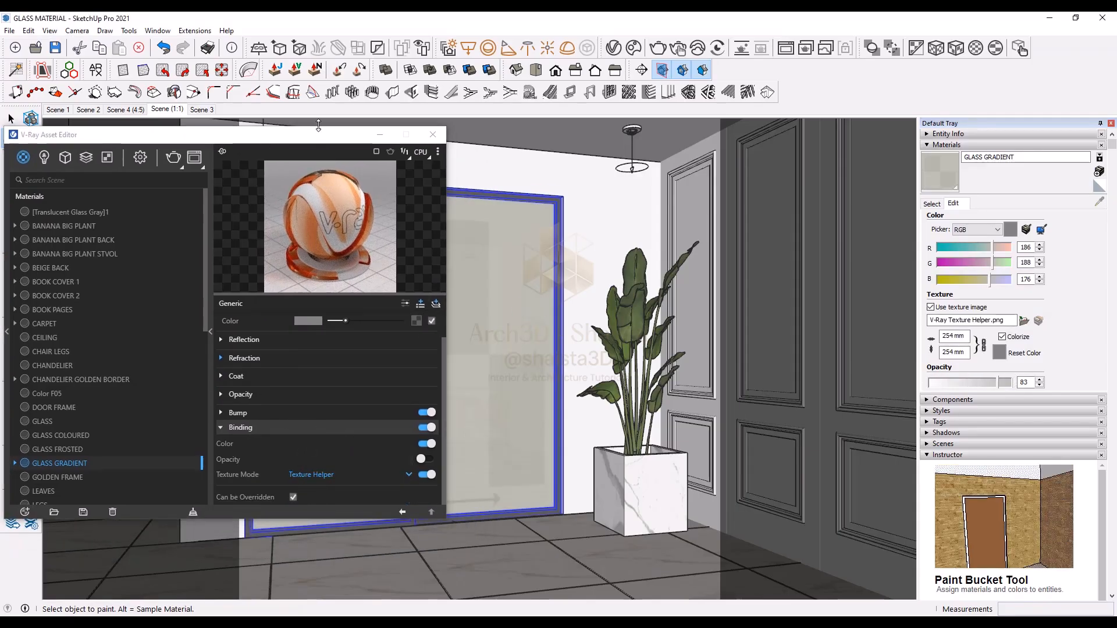
{"action": "left_click_drag", "start_coordinate": [320, 138], "coordinate": [237, 164]}
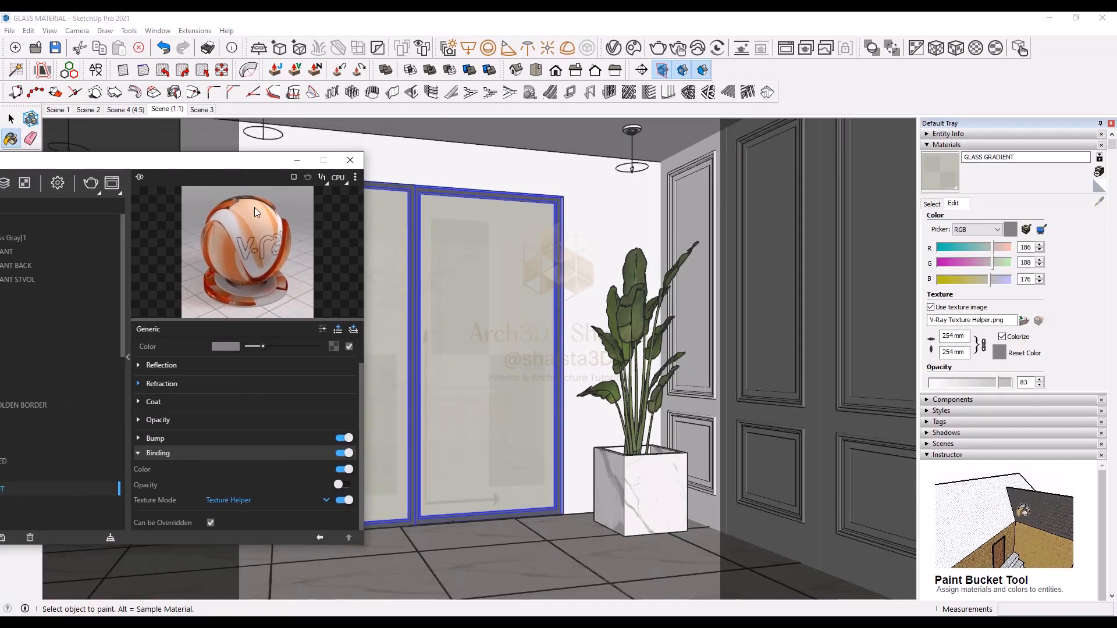
Step: Inspect the sliding door group by entering and exiting it
{"action": "left_click", "coordinate": [10, 122]}
{"action": "double_click", "coordinate": [483, 243]}
{"action": "left_click", "coordinate": [491, 275]}
{"action": "double_click", "coordinate": [535, 296]}
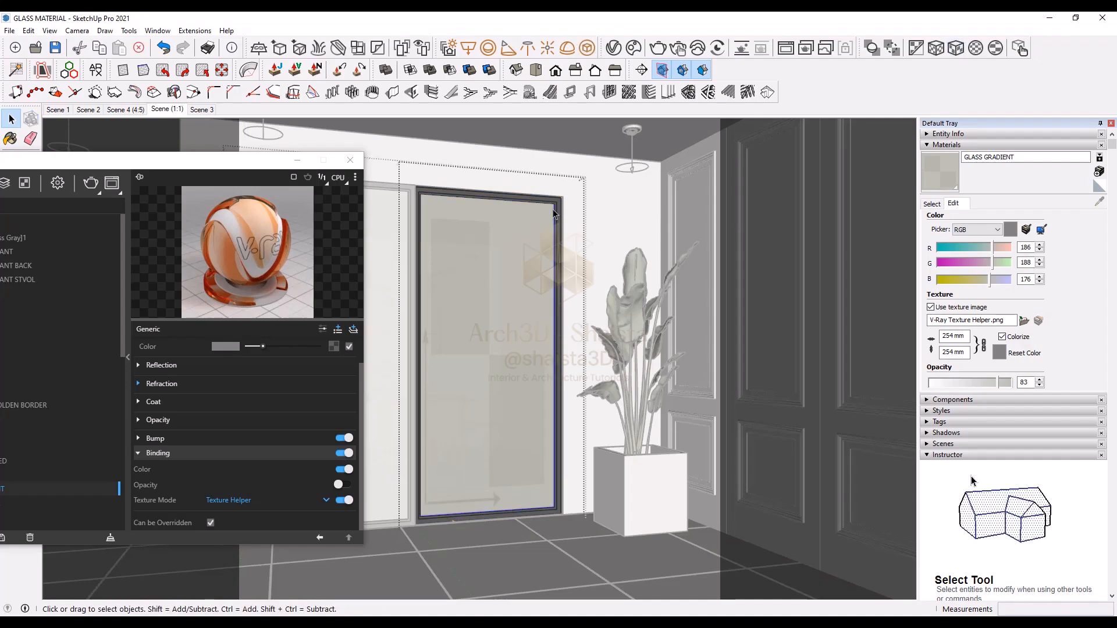
{"action": "left_click", "coordinate": [622, 228]}
{"action": "left_click", "coordinate": [622, 228]}
{"action": "left_click_drag", "start_coordinate": [218, 161], "coordinate": [371, 160]}
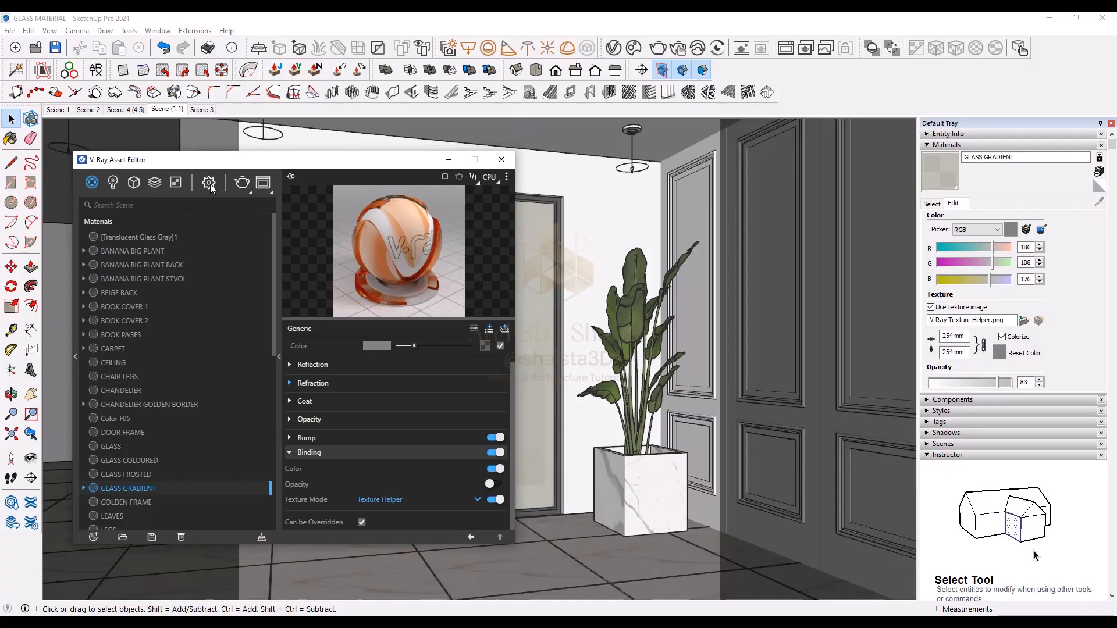
Step: Render the scene in the frame buffer with region rendering turned off
{"action": "left_click", "coordinate": [209, 183]}
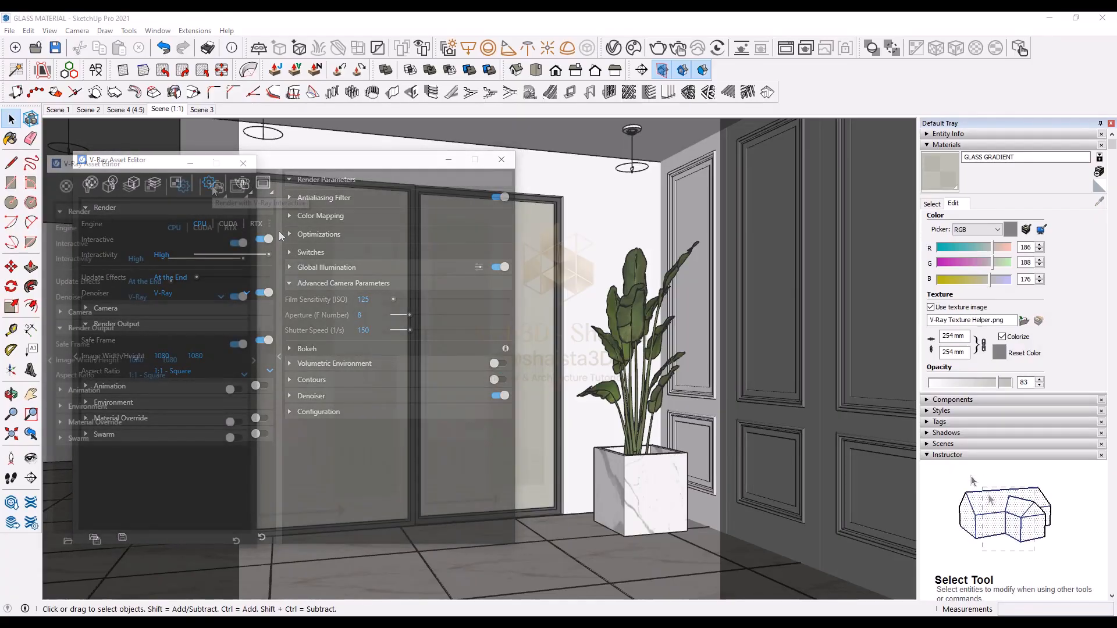
{"action": "left_click", "coordinate": [214, 187]}
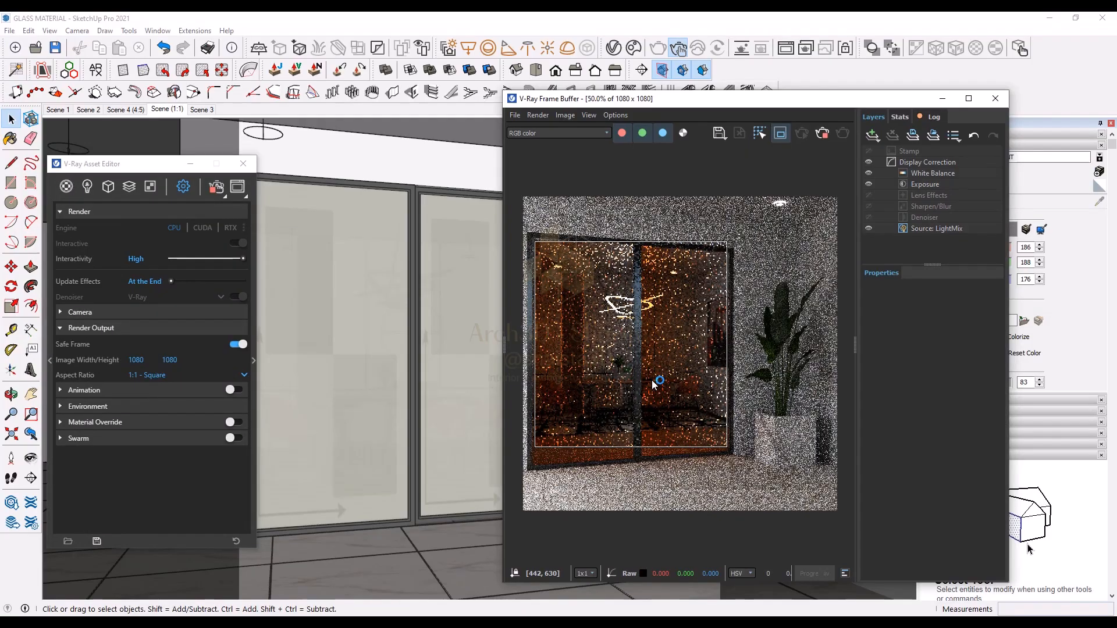
{"action": "left_click", "coordinate": [778, 132]}
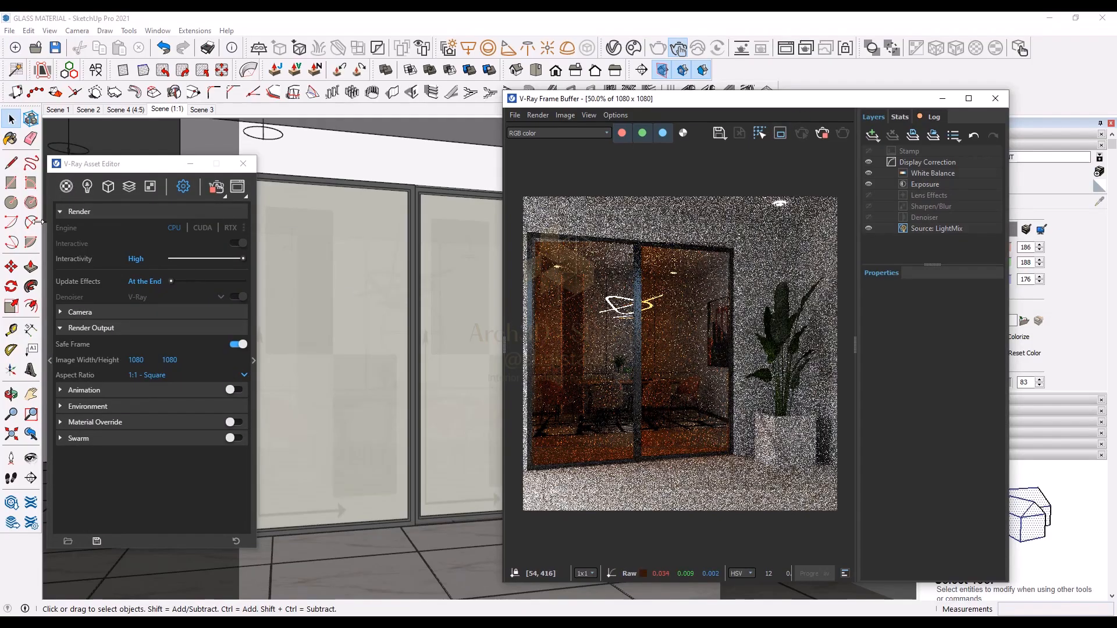
Step: Change the fog color gradient's type to V and return to the material
{"action": "left_click", "coordinate": [66, 186]}
{"action": "left_click", "coordinate": [253, 352]}
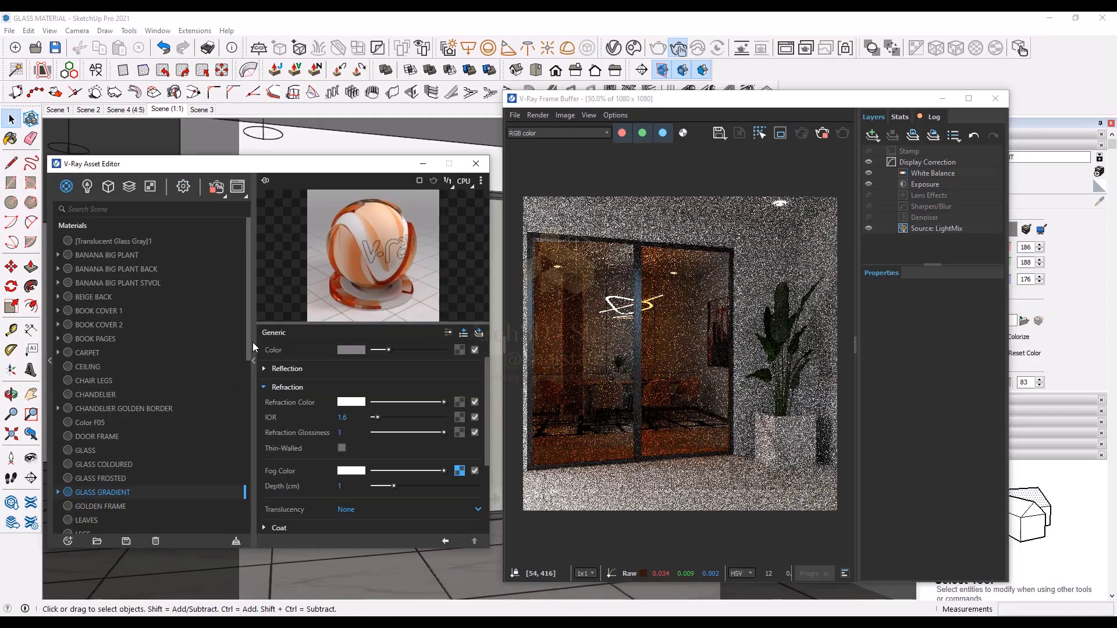
{"action": "left_click", "coordinate": [463, 466]}
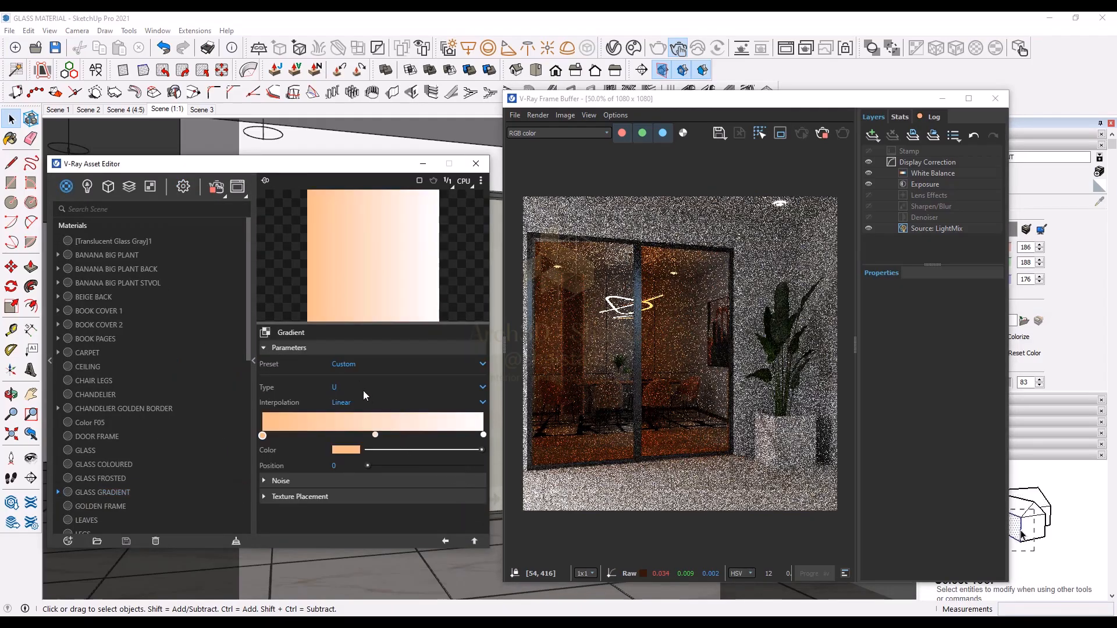
{"action": "left_click", "coordinate": [335, 387]}
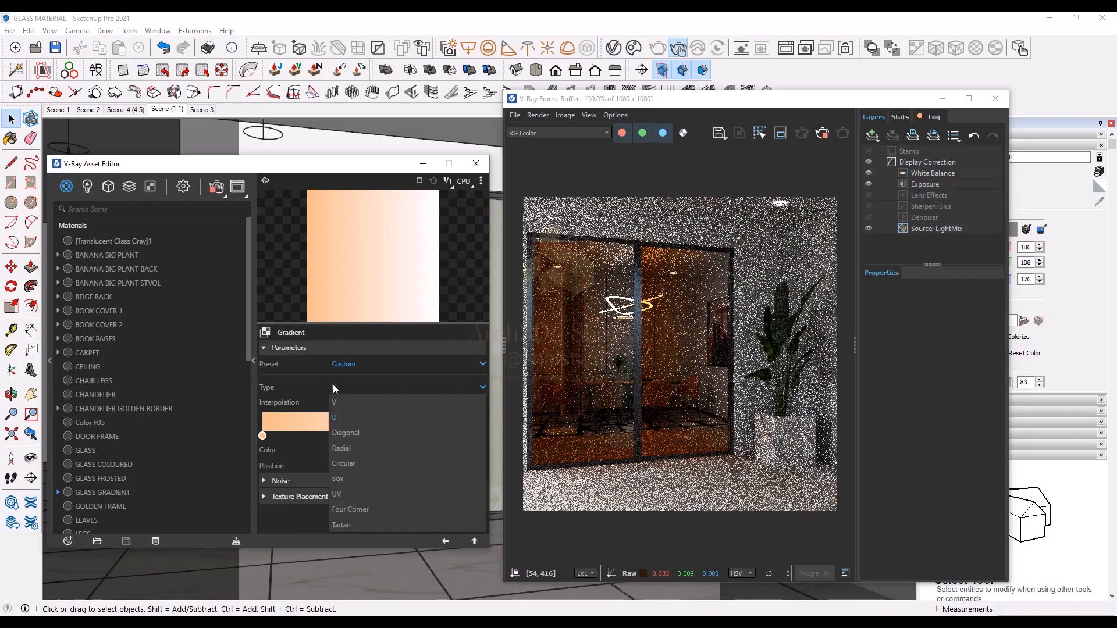
{"action": "left_click", "coordinate": [341, 403]}
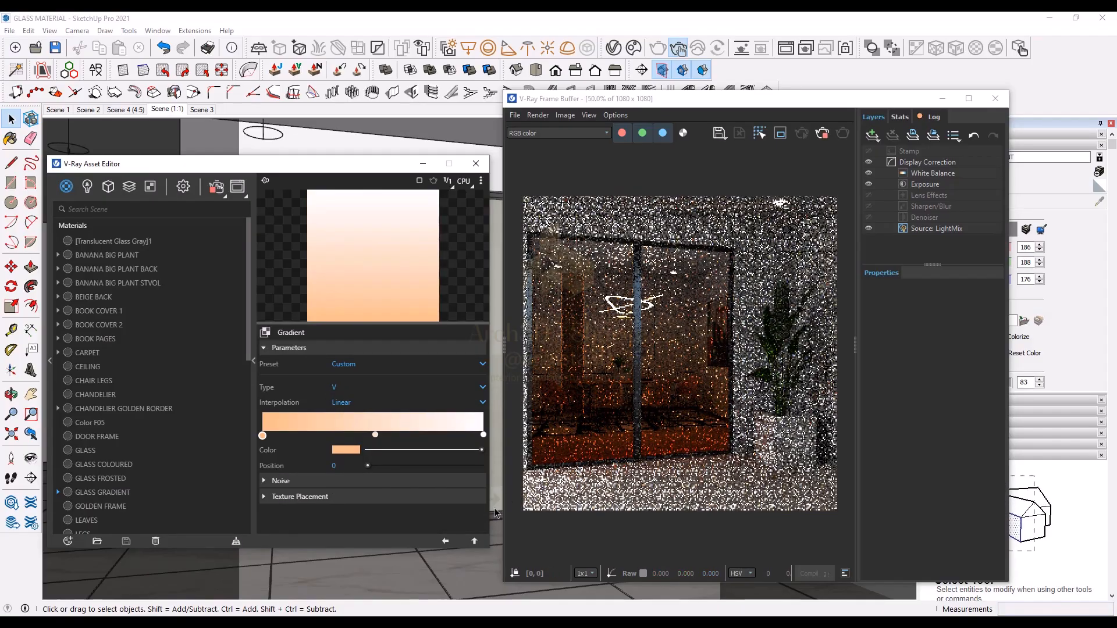
{"action": "left_click", "coordinate": [445, 541]}
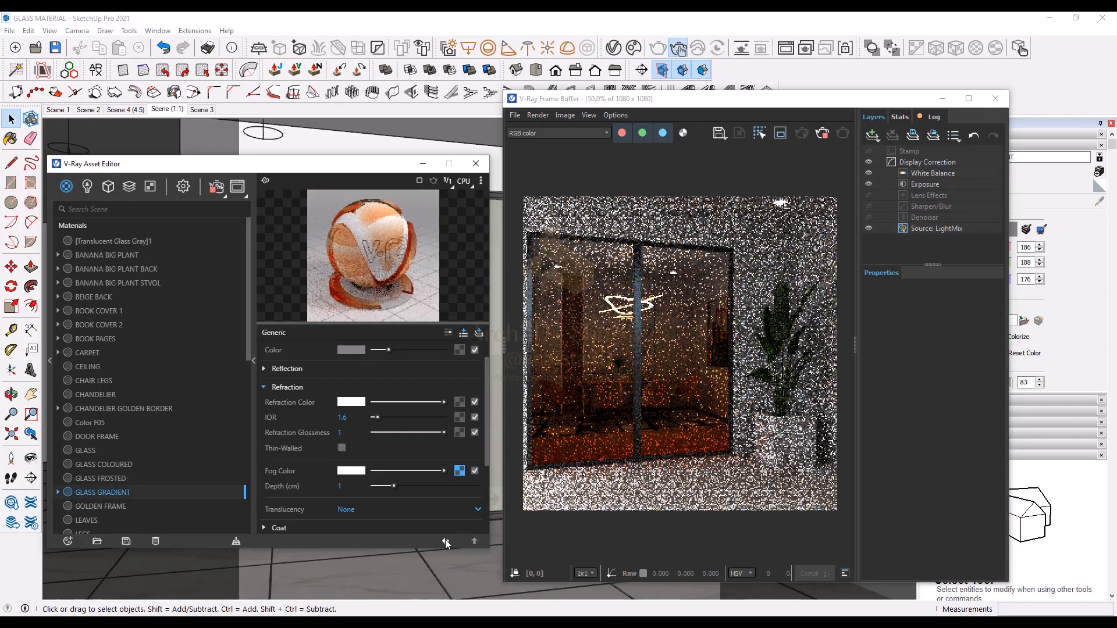
Step: Set the fog depth to 2 cm and re-render with region rendering enabled
{"action": "double_click", "coordinate": [349, 486]}
{"action": "type", "text": "2"}
{"action": "key", "text": "Return"}
{"action": "left_click", "coordinate": [780, 134]}
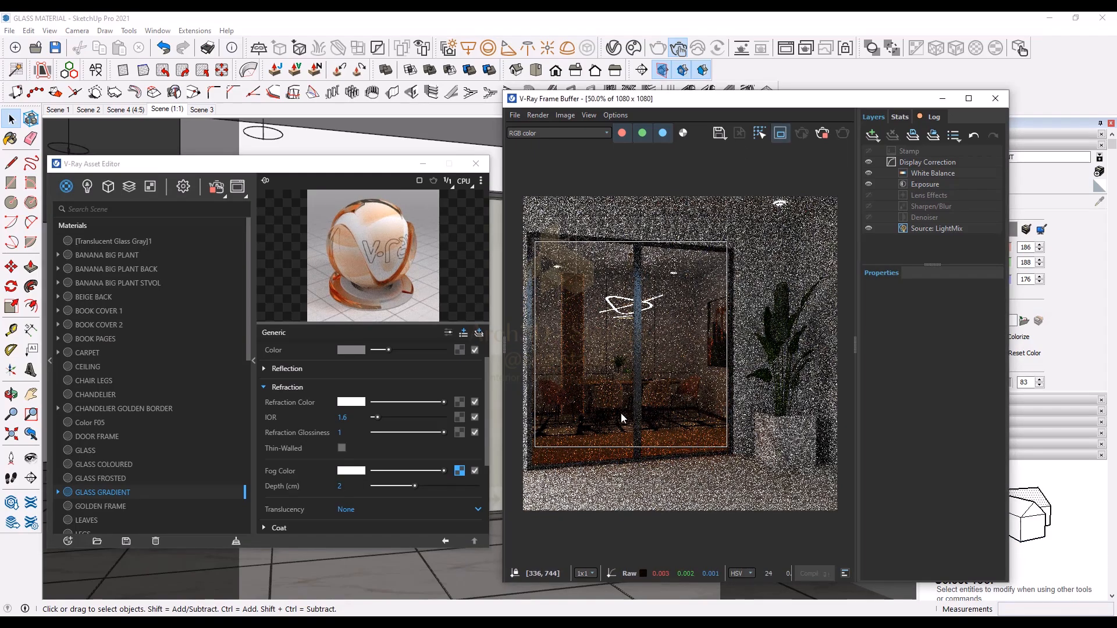
Step: Set the fog depth to 1 cm
{"action": "double_click", "coordinate": [341, 486]}
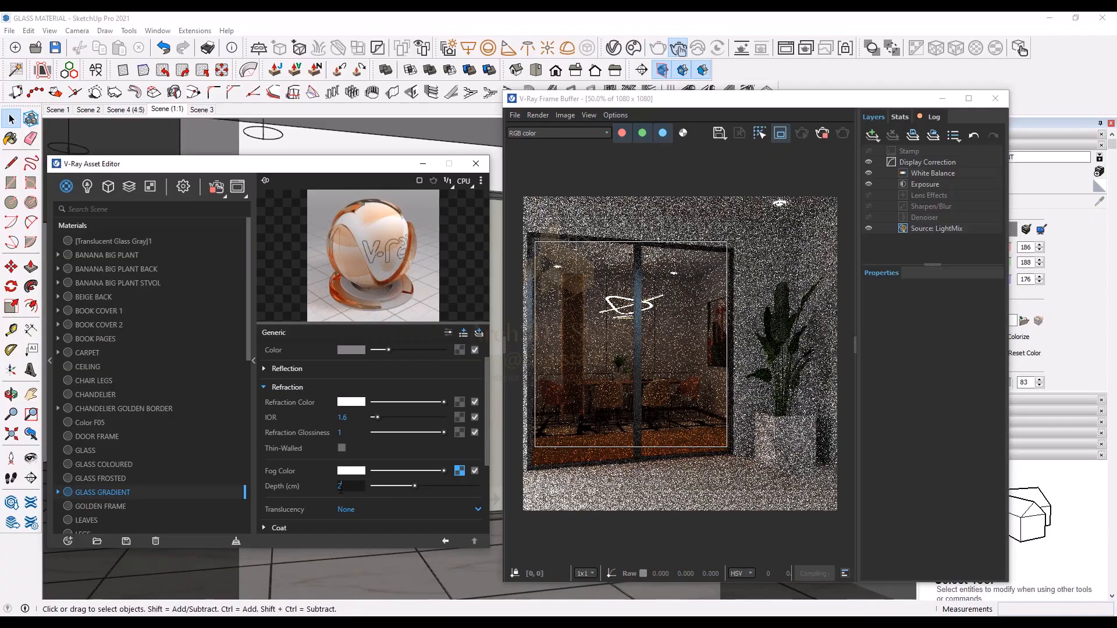
{"action": "type", "text": "1"}
{"action": "key", "text": "Return"}
Step: Set the fog depth to 2 cm again, re-render and abort the render
{"action": "double_click", "coordinate": [356, 485]}
{"action": "type", "text": "2"}
{"action": "key", "text": "Return"}
{"action": "left_click", "coordinate": [780, 134]}
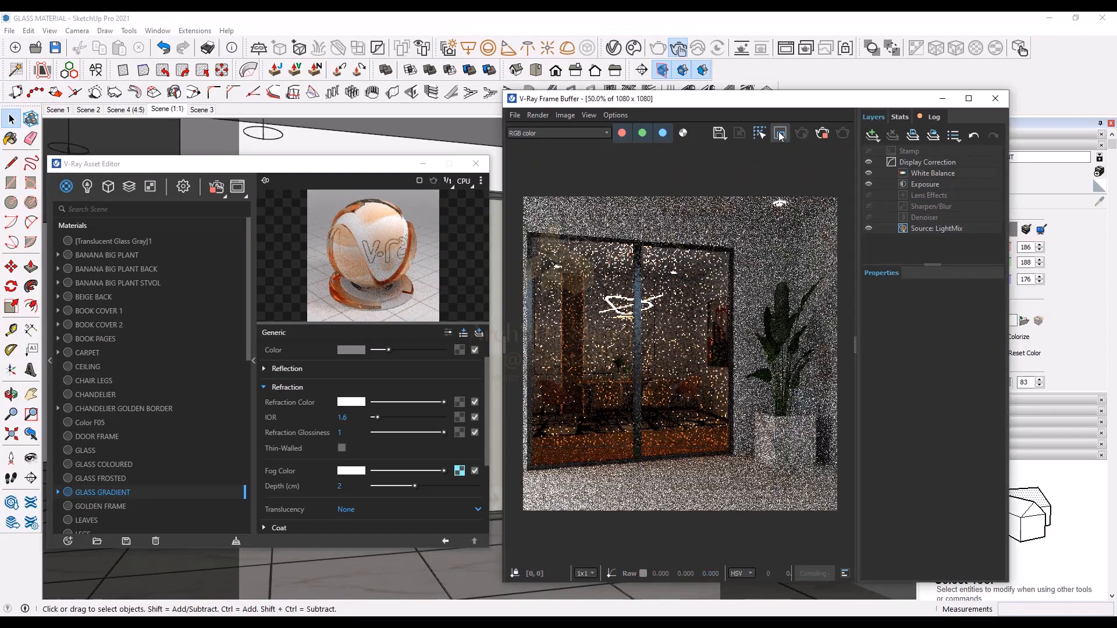
{"action": "left_click", "coordinate": [821, 135]}
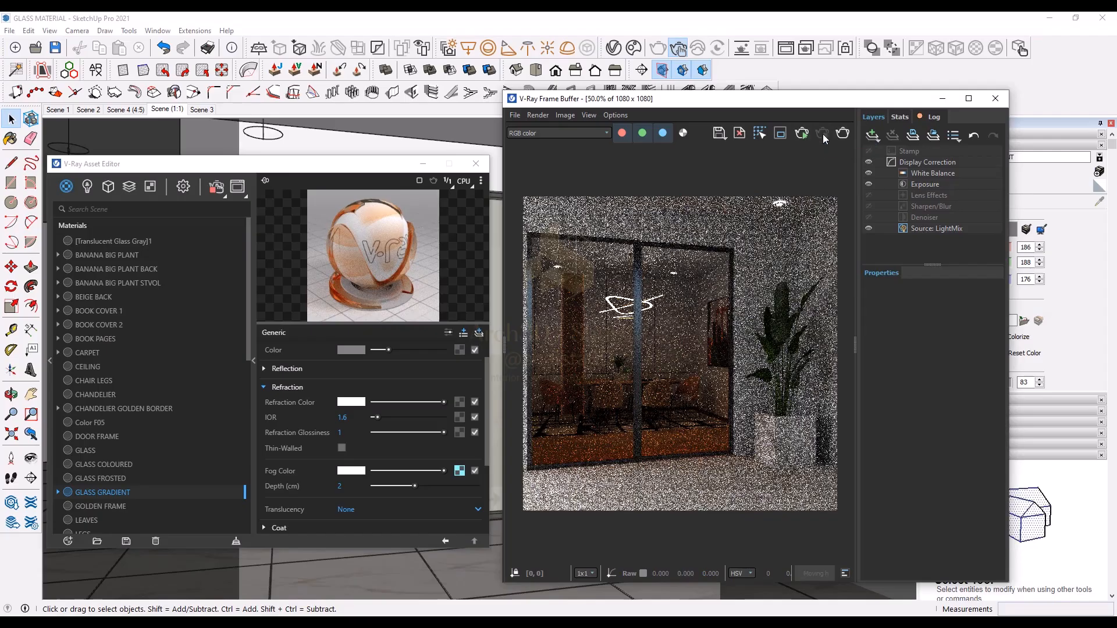
Step: Open the render settings and start a new render of the scene
{"action": "left_click", "coordinate": [183, 187]}
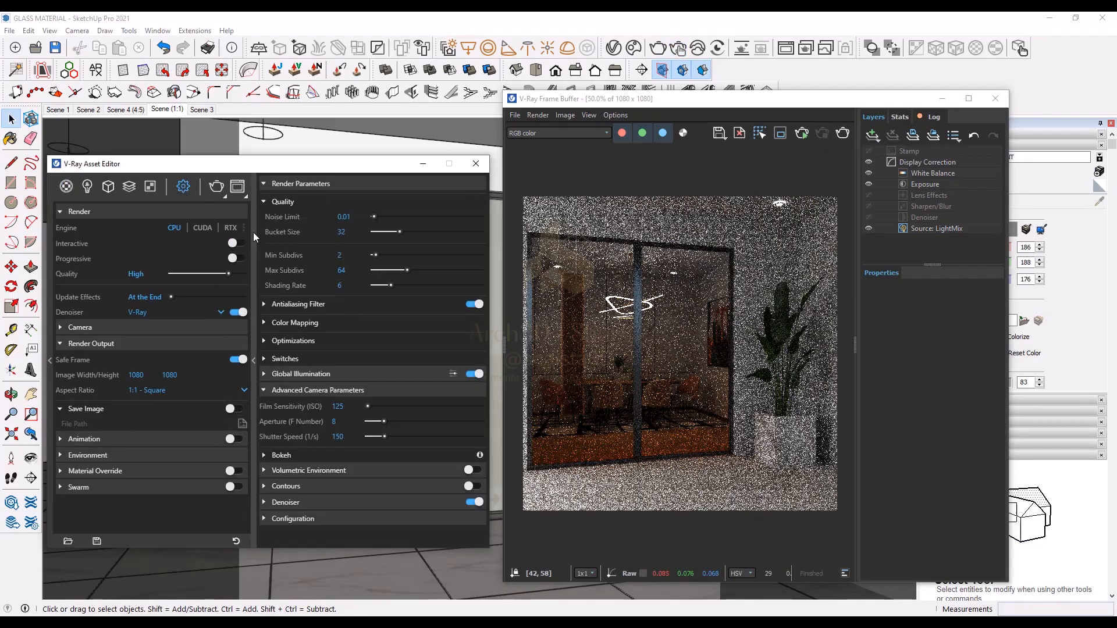
{"action": "left_click", "coordinate": [254, 232]}
{"action": "left_click", "coordinate": [215, 187]}
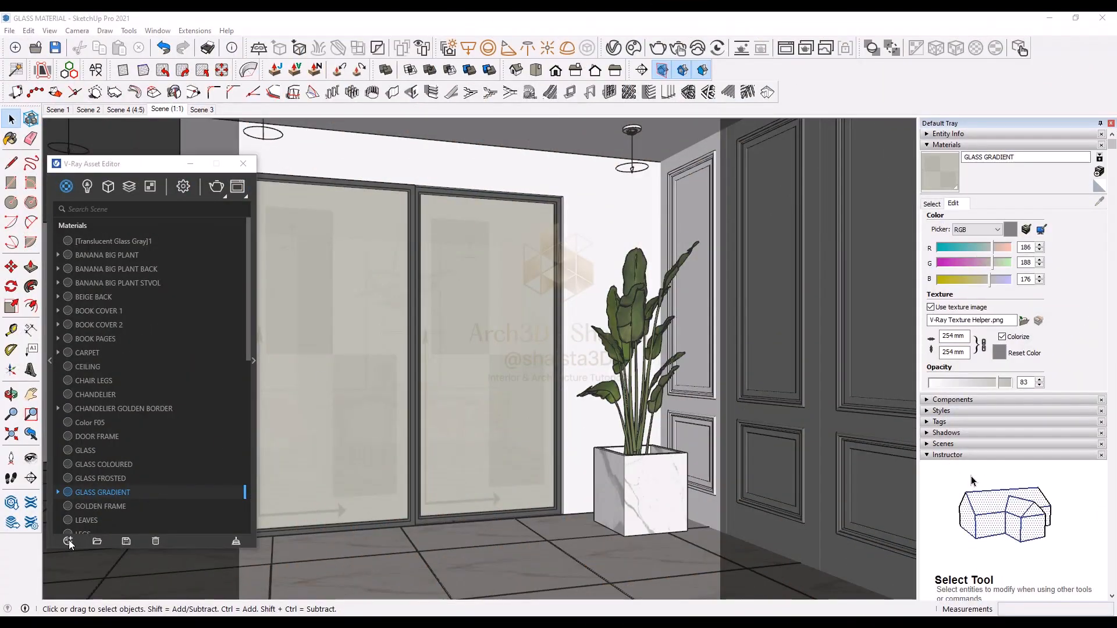
Step: Create a new Generic material in the asset editor
{"action": "left_click", "coordinate": [68, 541]}
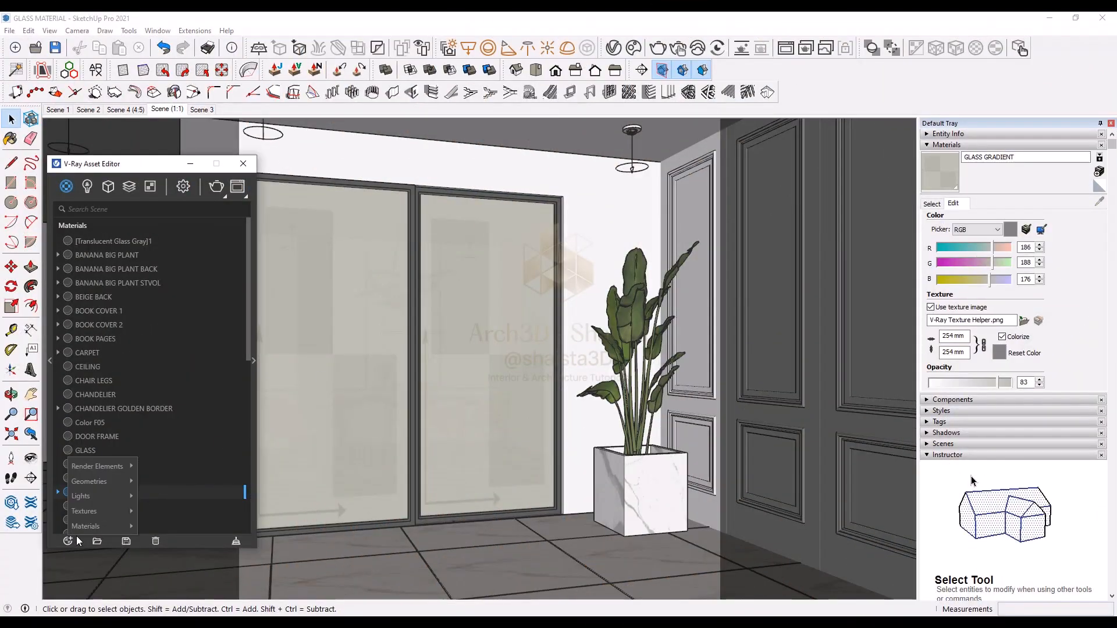
{"action": "mouse_move", "coordinate": [110, 527]}
{"action": "left_click", "coordinate": [165, 349]}
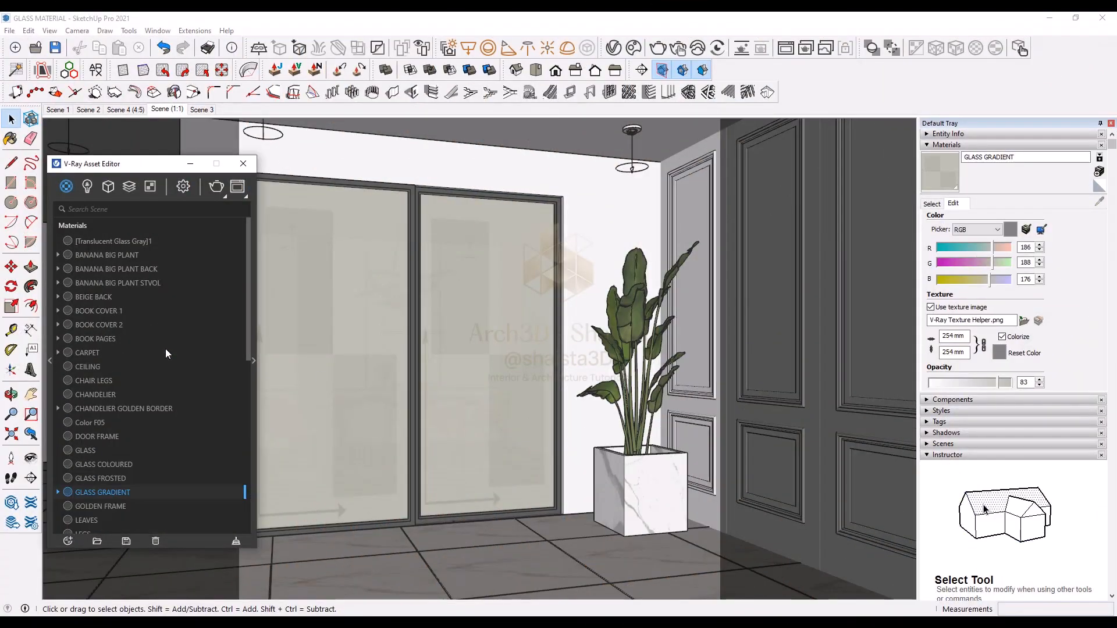
Step: Set the new material's refraction color to white
{"action": "left_click", "coordinate": [252, 332]}
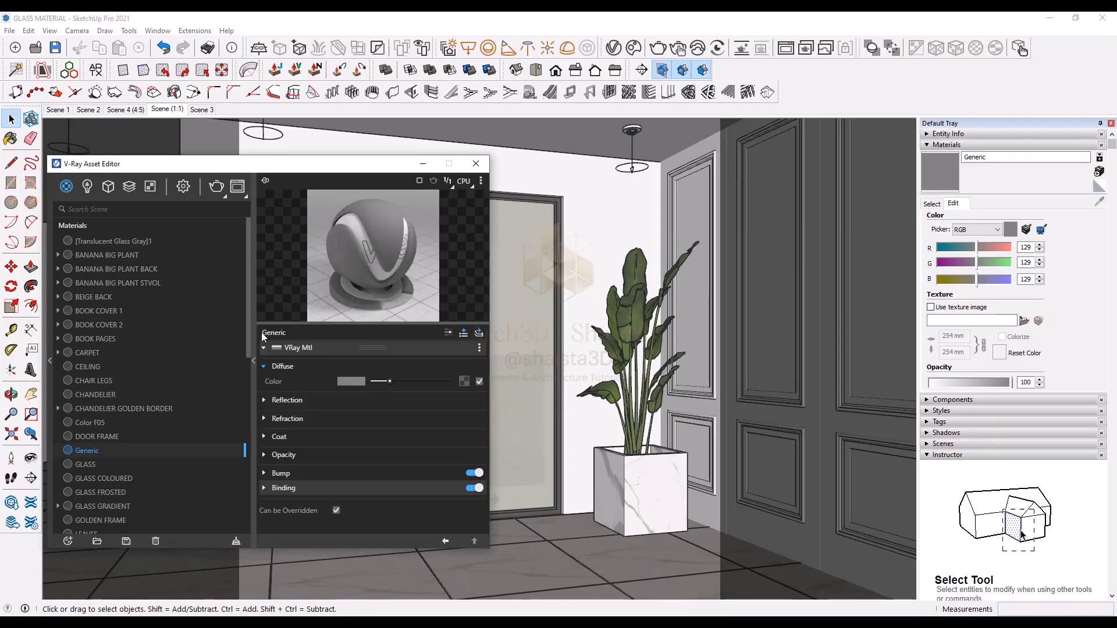
{"action": "left_click", "coordinate": [288, 419]}
{"action": "left_click_drag", "start_coordinate": [388, 435], "coordinate": [448, 434]}
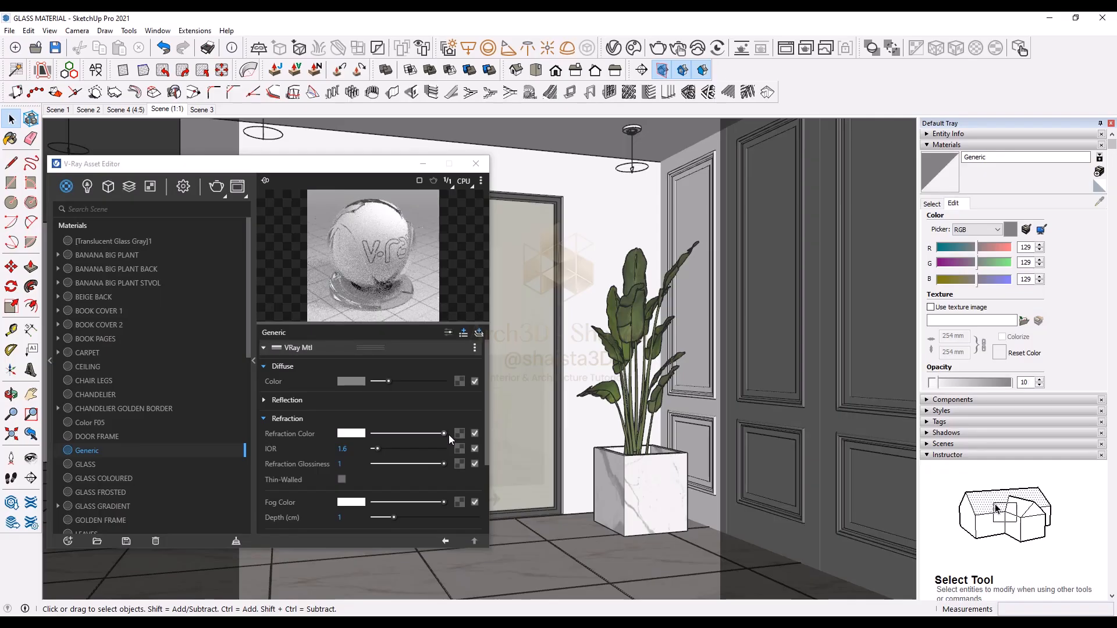
Step: Enable bump on the material and assign a Gradient map to it
{"action": "scroll", "coordinate": [448, 435], "scroll_direction": "down", "scroll_amount": 3}
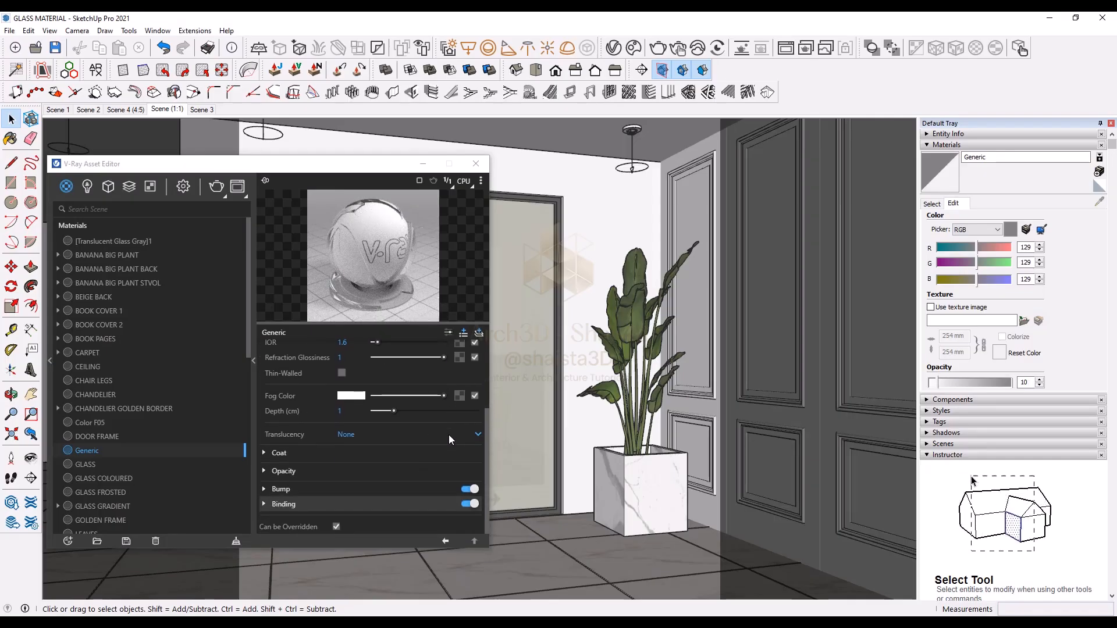
{"action": "left_click", "coordinate": [361, 488]}
{"action": "left_click", "coordinate": [472, 504]}
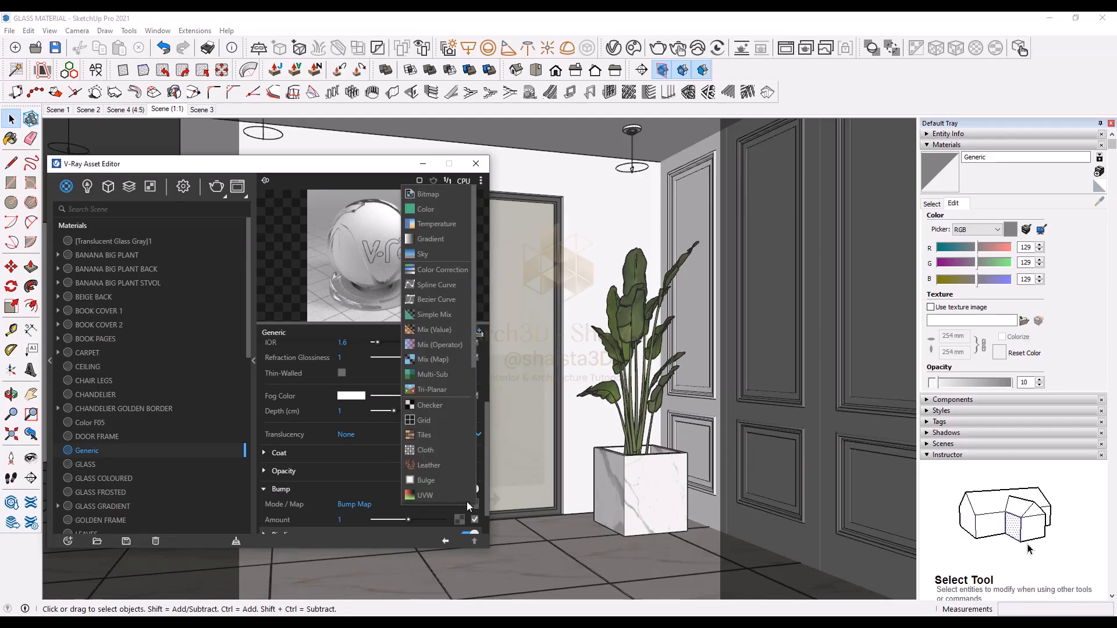
{"action": "left_click", "coordinate": [429, 240]}
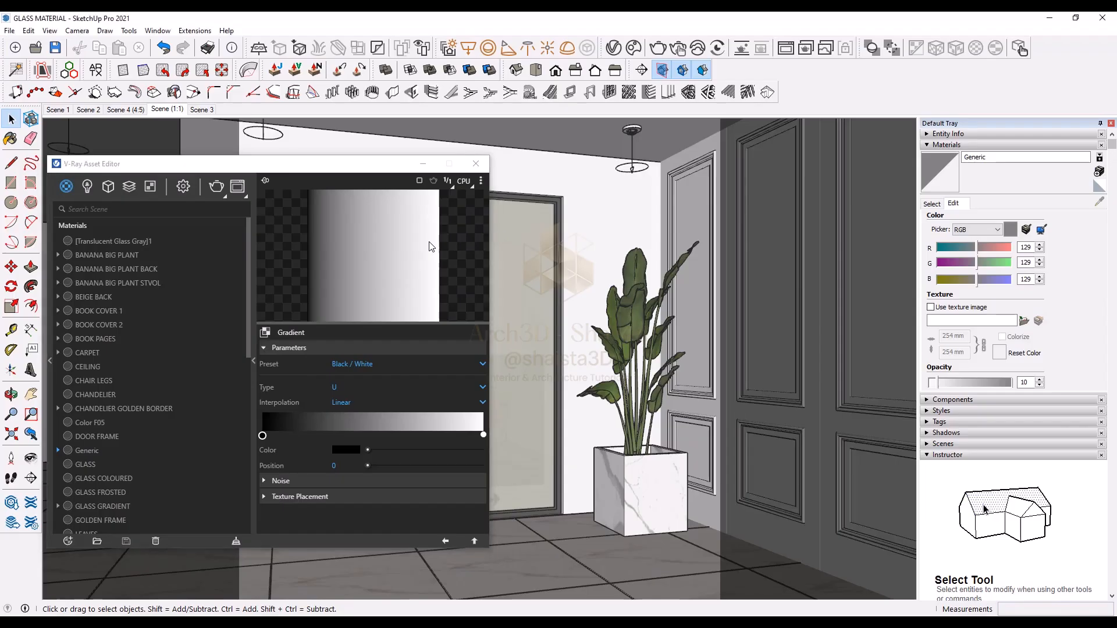
Step: Add a middle stop to the bump gradient at position 0.51 and set its color to white
{"action": "left_click", "coordinate": [375, 434]}
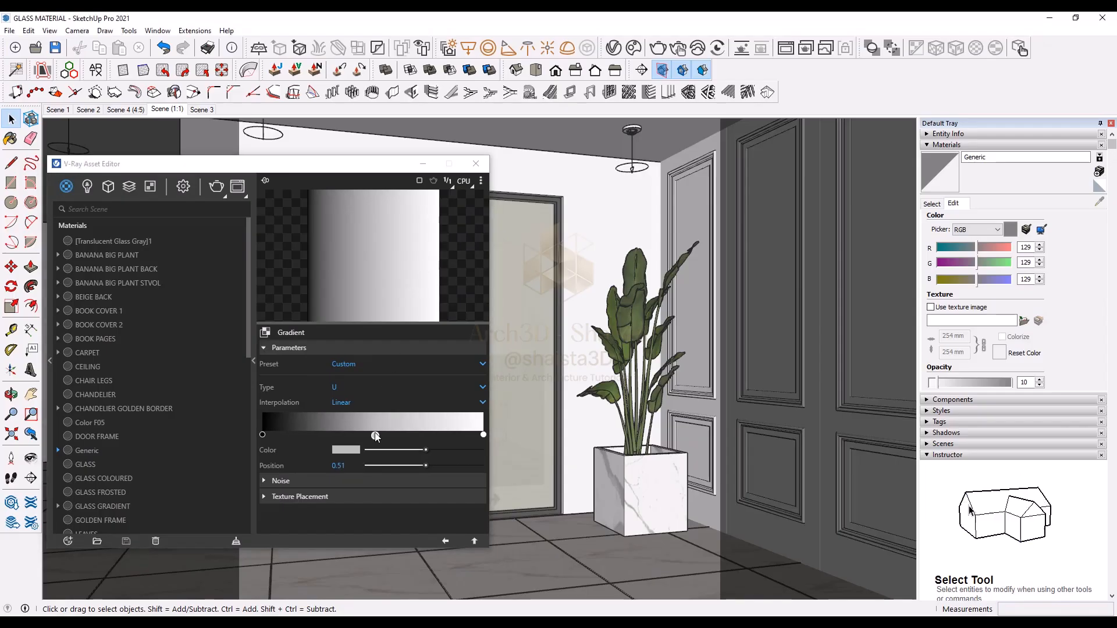
{"action": "left_click", "coordinate": [348, 448]}
{"action": "left_click_drag", "start_coordinate": [538, 256], "coordinate": [512, 212]}
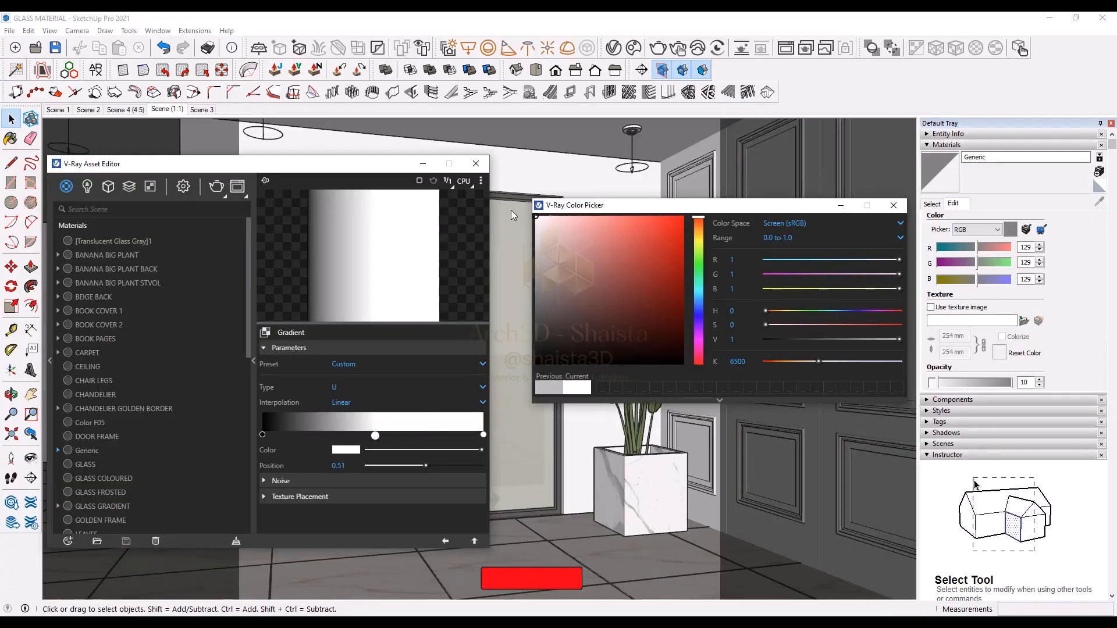
Step: Set the gradient's end stop color to a near-black value of 0.093
{"action": "left_click", "coordinate": [482, 435]}
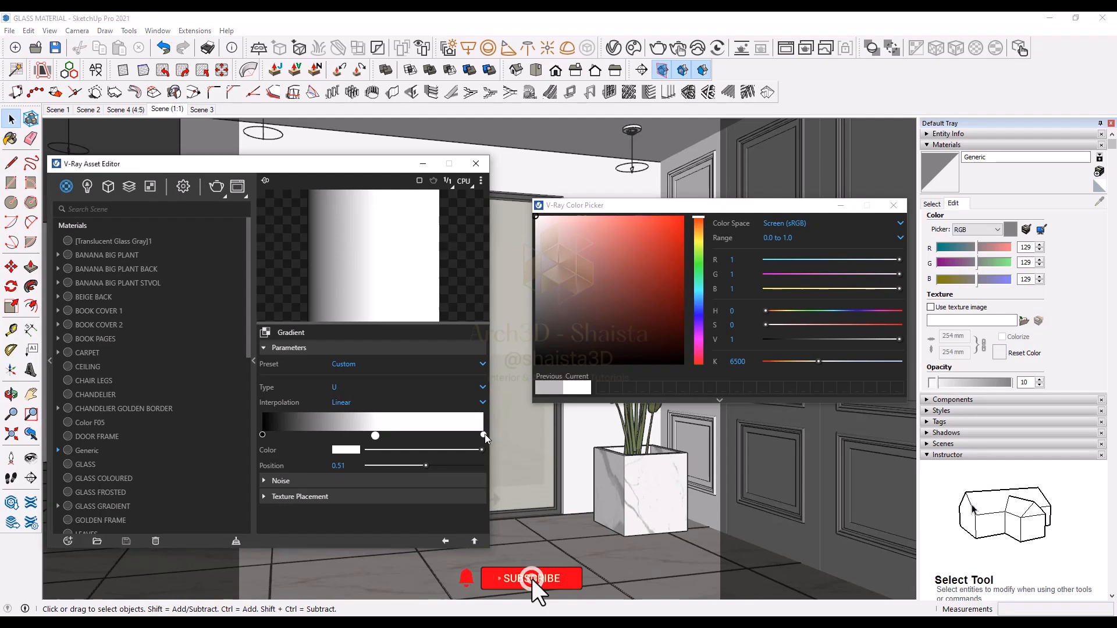
{"action": "left_click", "coordinate": [353, 450]}
{"action": "mouse_move", "coordinate": [564, 297]}
{"action": "left_mouse_down"}
{"action": "mouse_move", "coordinate": [501, 313]}
{"action": "mouse_move", "coordinate": [466, 351]}
{"action": "left_mouse_up"}
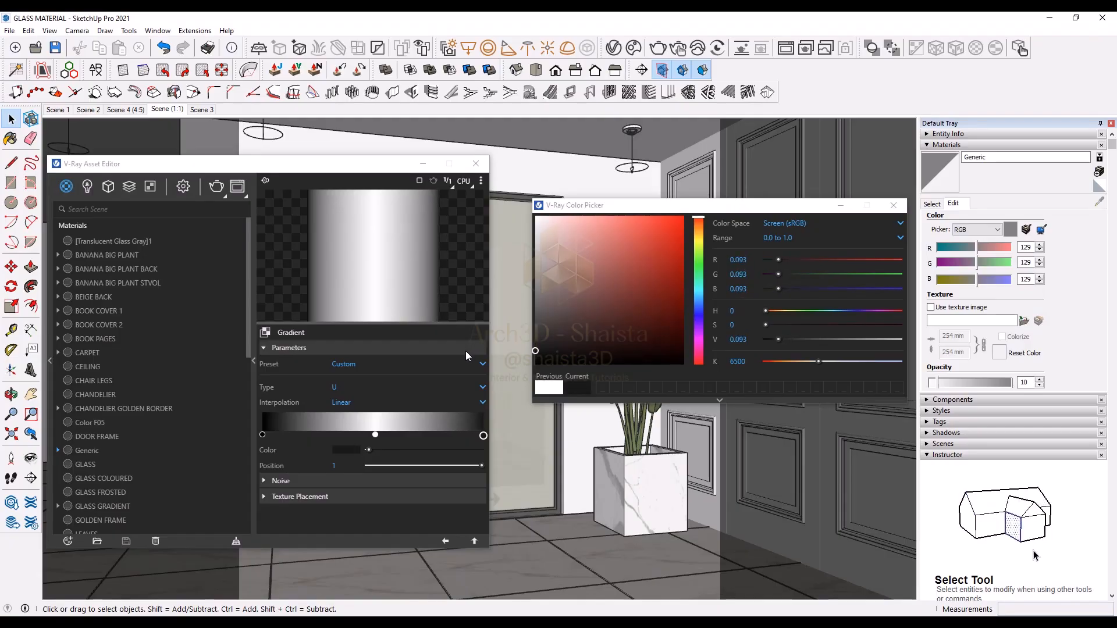
{"action": "left_click", "coordinate": [894, 205]}
Step: Apply the GLASS GRADIENT material to the selected sliding door panels
{"action": "left_click", "coordinate": [445, 541]}
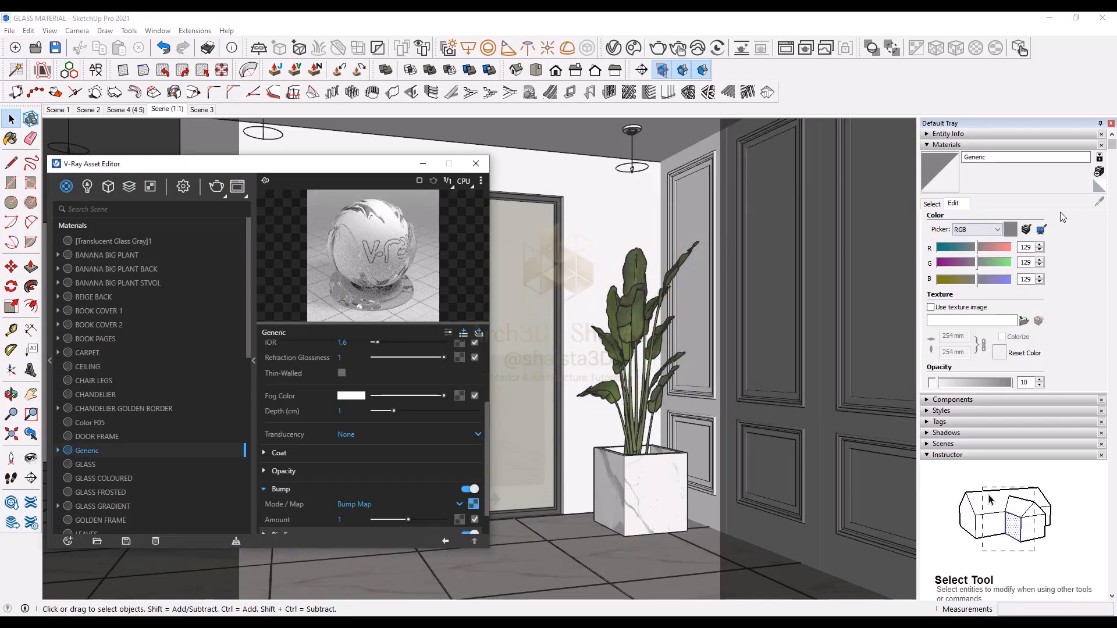
{"action": "left_click", "coordinate": [253, 381]}
{"action": "left_click", "coordinate": [252, 382]}
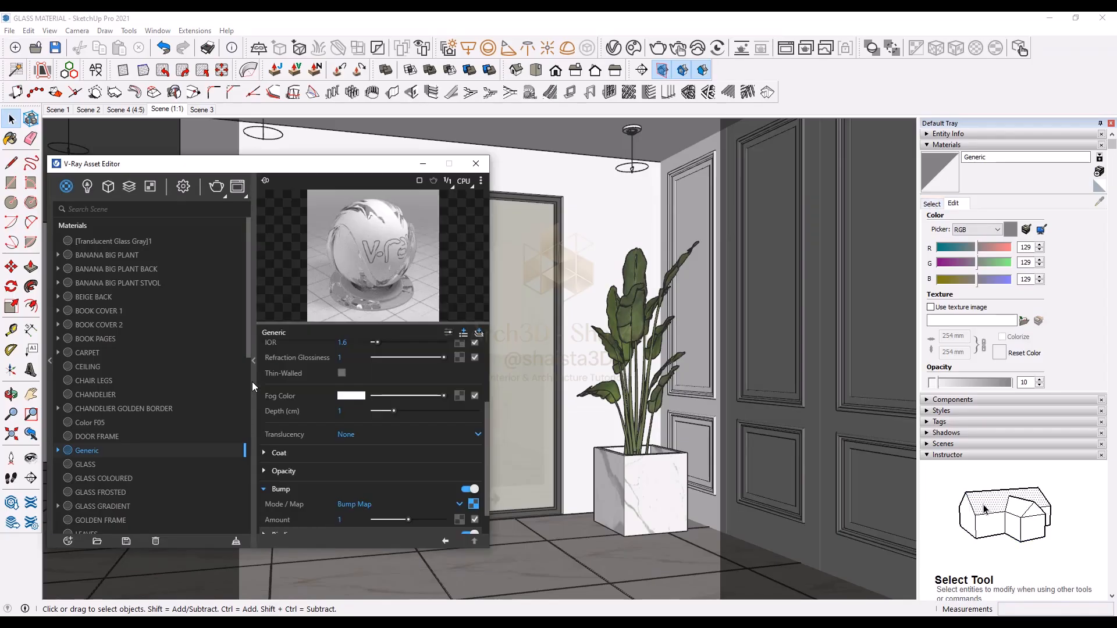
{"action": "left_click", "coordinate": [473, 504]}
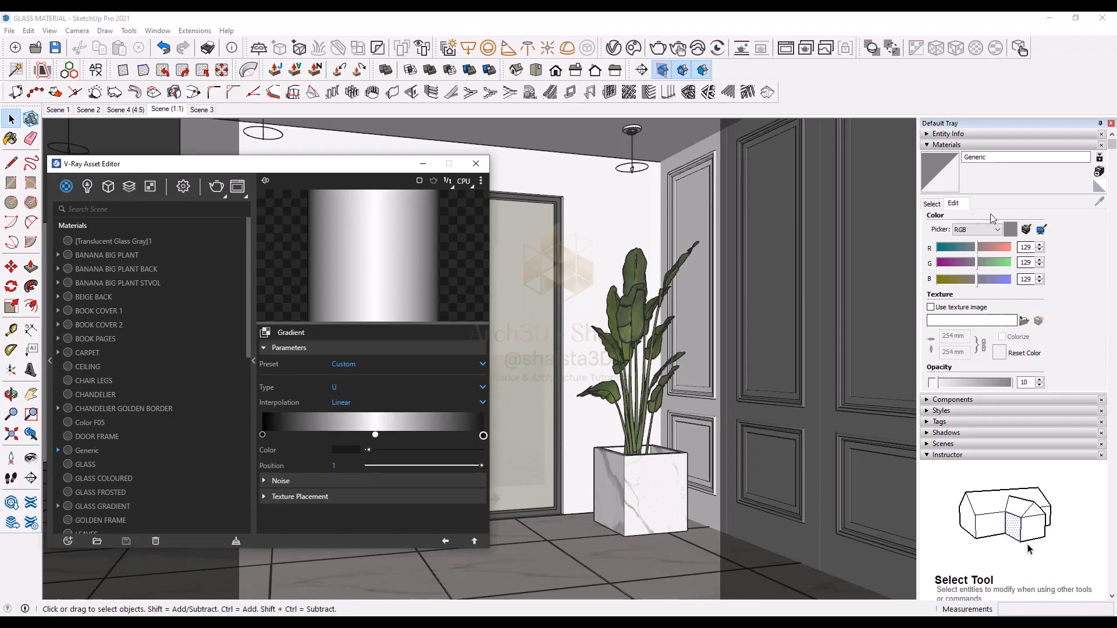
{"action": "left_click", "coordinate": [931, 203]}
{"action": "left_click", "coordinate": [81, 506]}
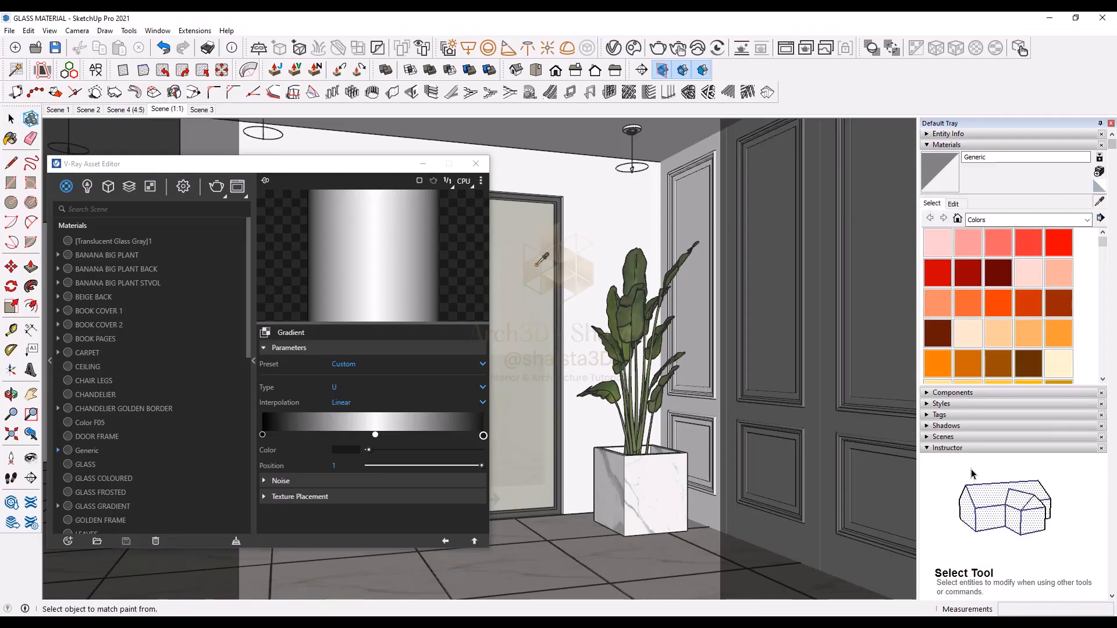
{"action": "right_click", "coordinate": [80, 509]}
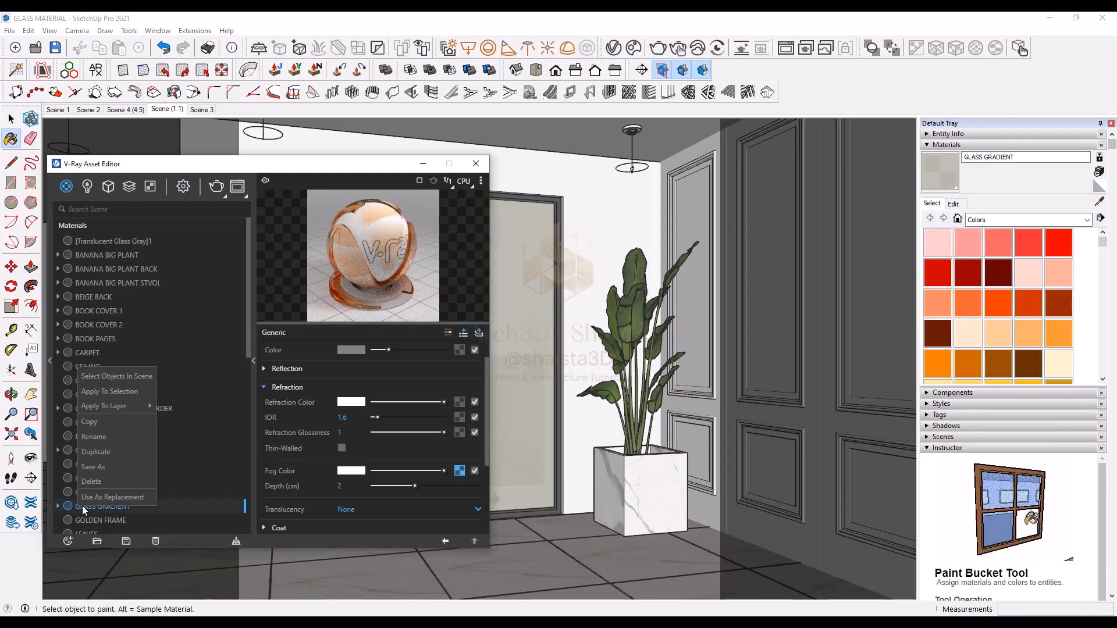
{"action": "left_click", "coordinate": [123, 396]}
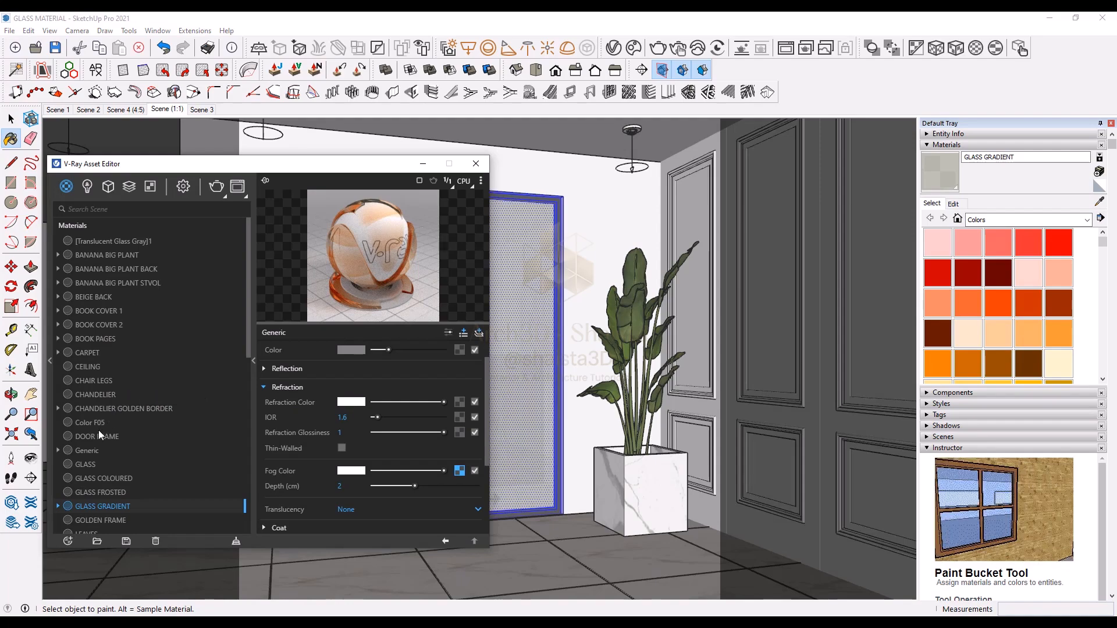
Step: Apply the Generic material to the selected sliding door panels
{"action": "left_click", "coordinate": [87, 450]}
{"action": "right_click", "coordinate": [89, 450]}
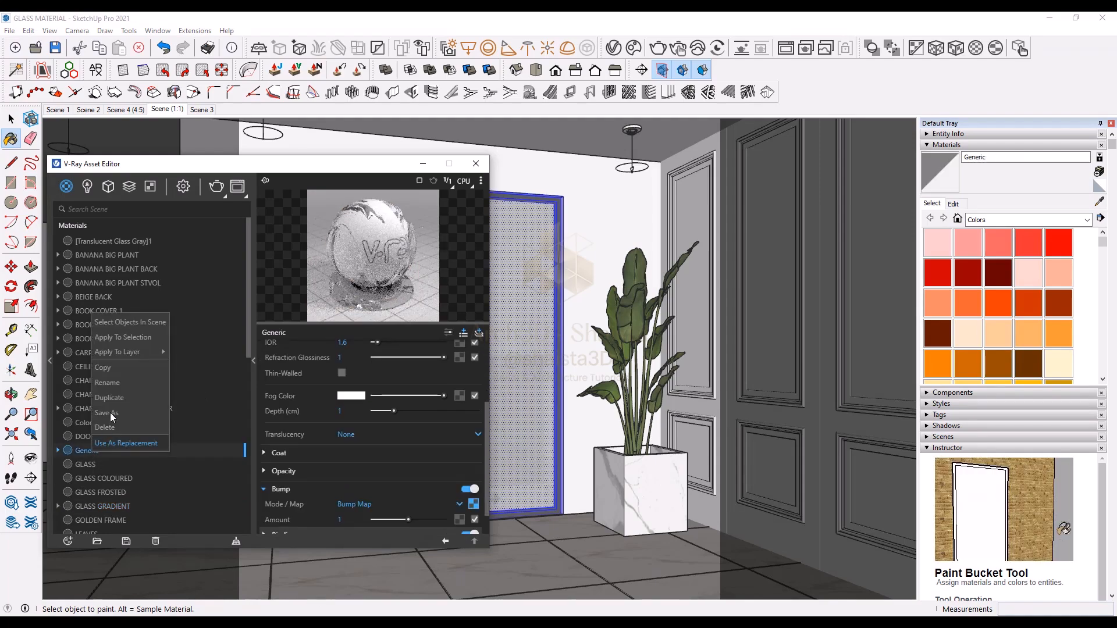
{"action": "left_click", "coordinate": [133, 338]}
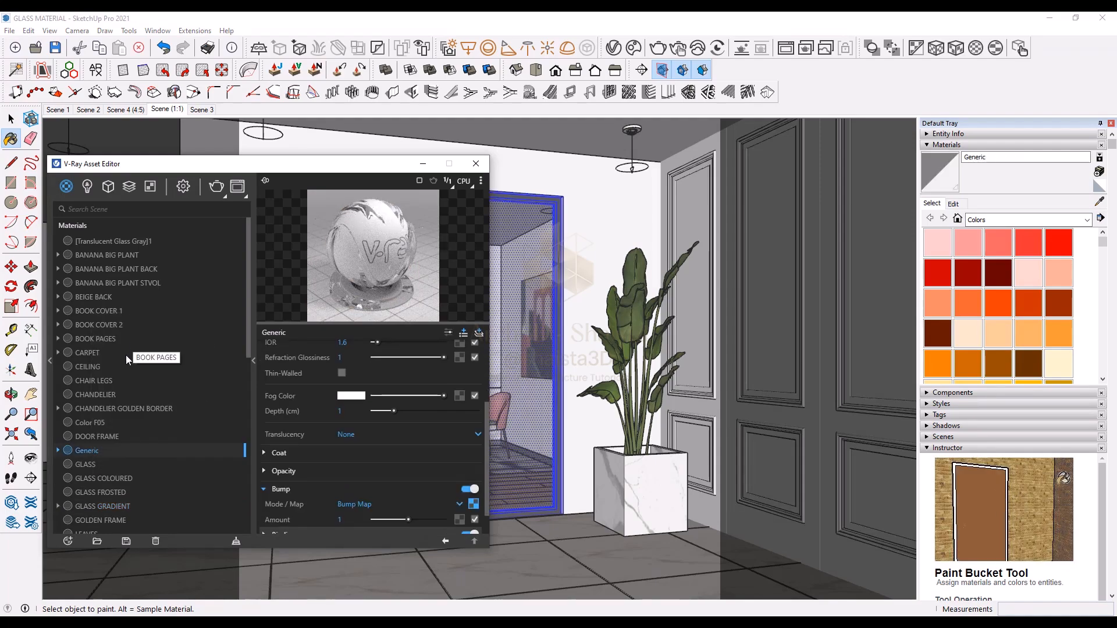
Step: Enable interactive rendering in the render settings and start an interactive render
{"action": "left_click_drag", "start_coordinate": [262, 163], "coordinate": [254, 168]}
{"action": "left_click", "coordinate": [174, 190]}
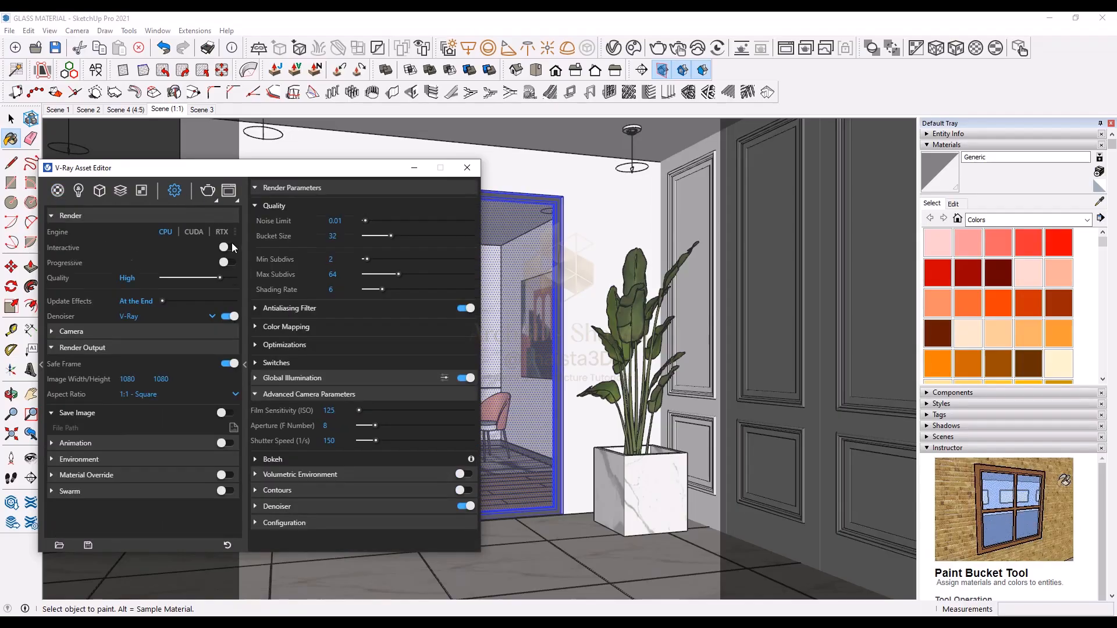
{"action": "left_click", "coordinate": [230, 246]}
{"action": "left_click", "coordinate": [209, 192]}
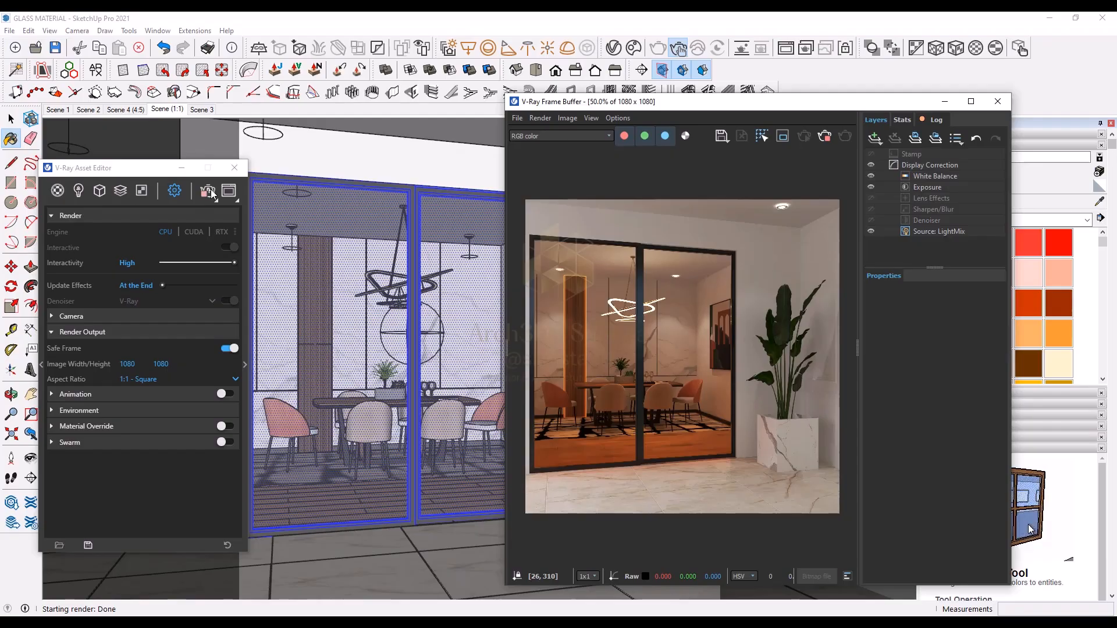
{"action": "double_click", "coordinate": [671, 350]}
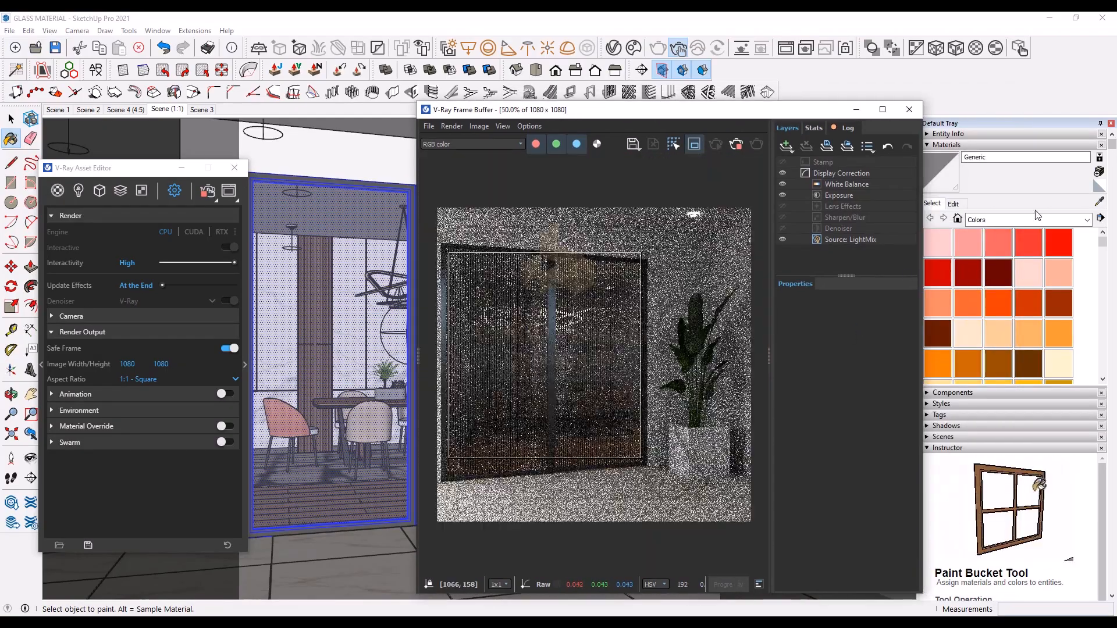
{"action": "left_click", "coordinate": [955, 204]}
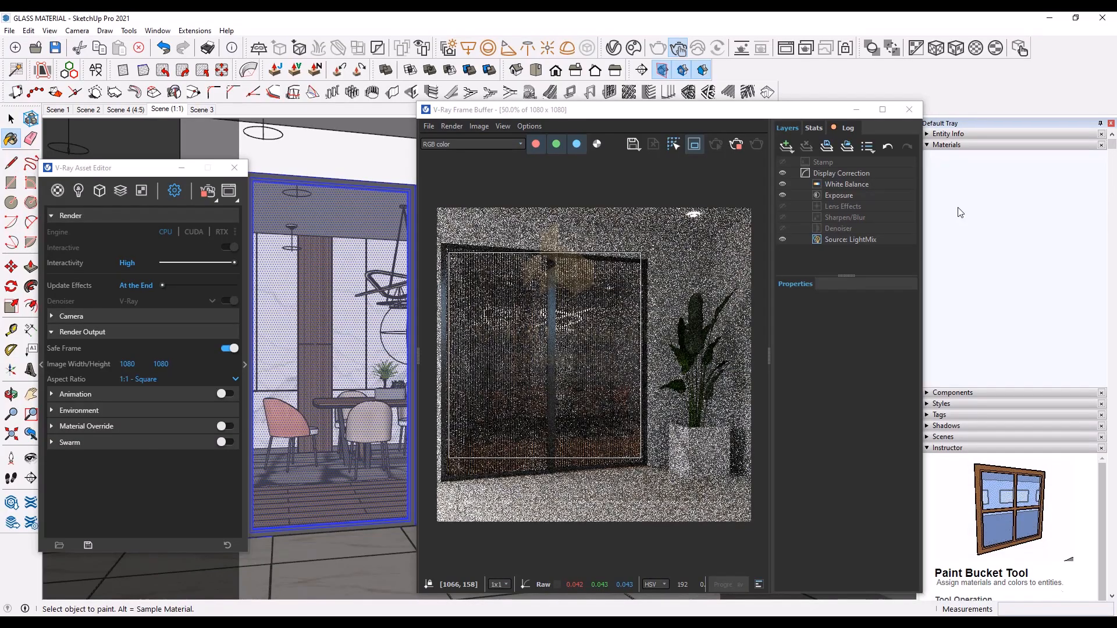
{"action": "left_click", "coordinate": [997, 382]}
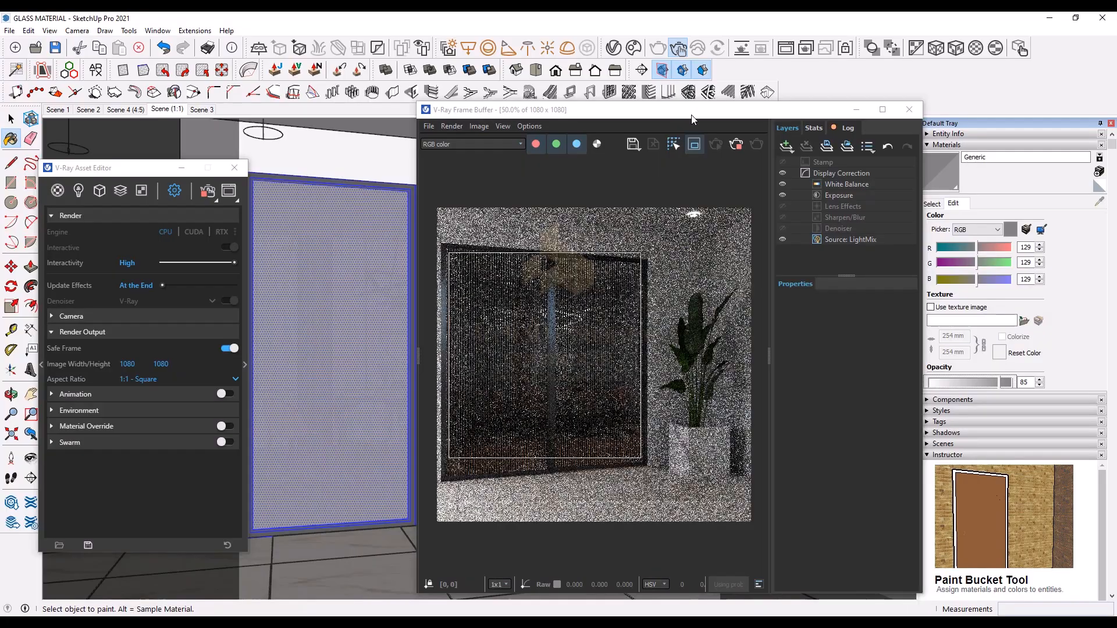
{"action": "left_click_drag", "start_coordinate": [567, 119], "coordinate": [758, 158]}
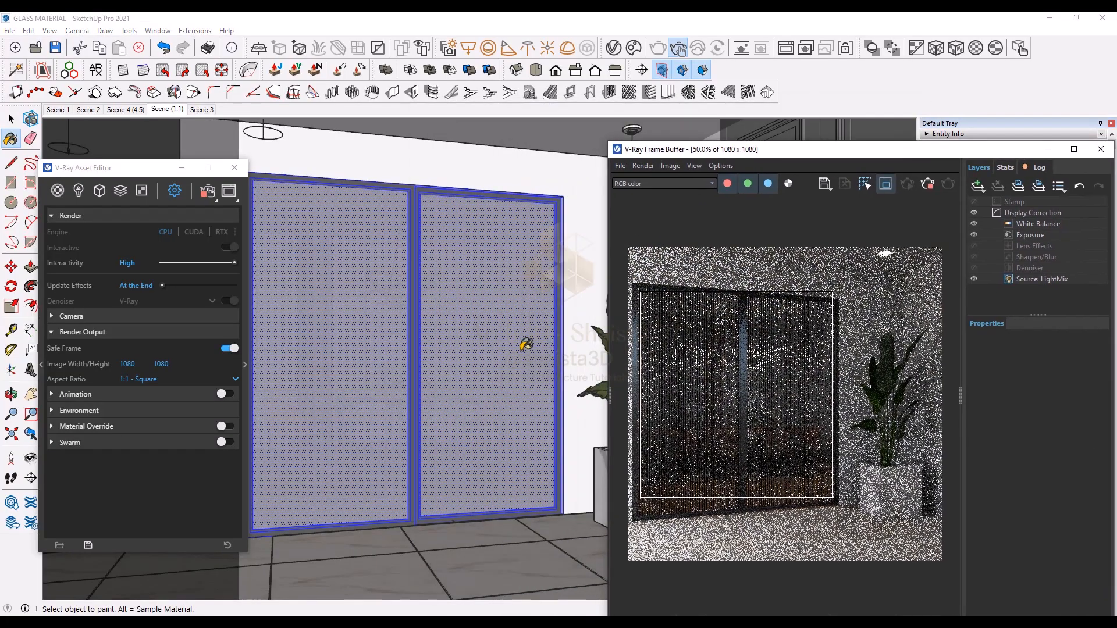
Step: Open the sliding door group for editing with the Select tool
{"action": "left_click", "coordinate": [11, 119]}
{"action": "left_click", "coordinate": [330, 276]}
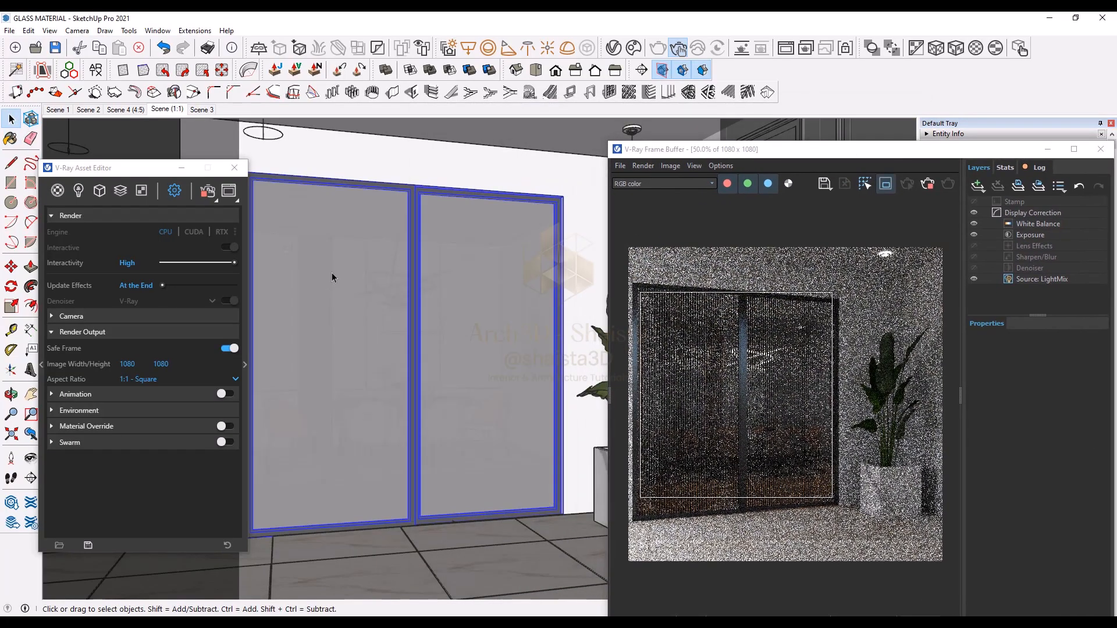
{"action": "double_click", "coordinate": [331, 278]}
{"action": "double_click", "coordinate": [333, 281]}
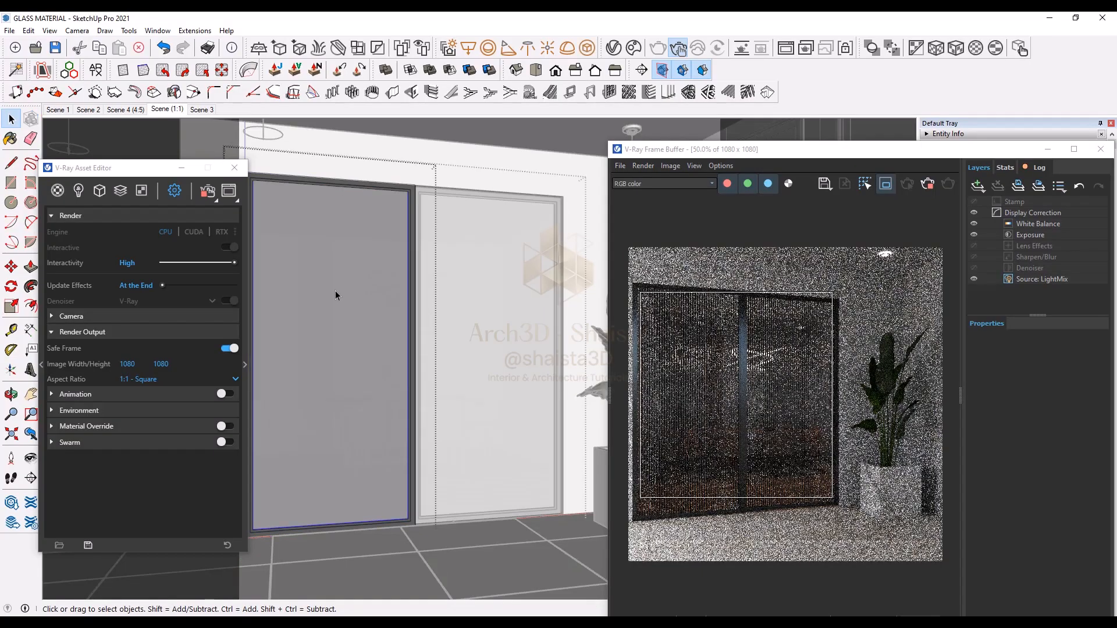
Step: Expand the Generic material's Binding settings and set its texture mode to Texture Helper
{"action": "left_click", "coordinate": [57, 191]}
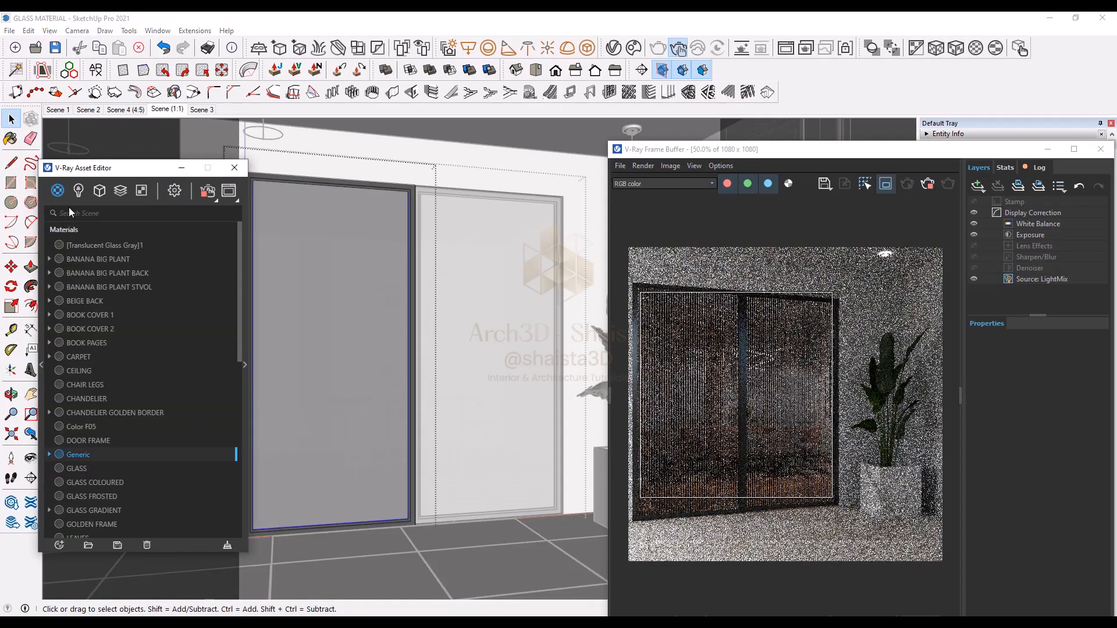
{"action": "left_click", "coordinate": [245, 380]}
{"action": "scroll", "coordinate": [368, 471], "scroll_direction": "down", "scroll_amount": 1}
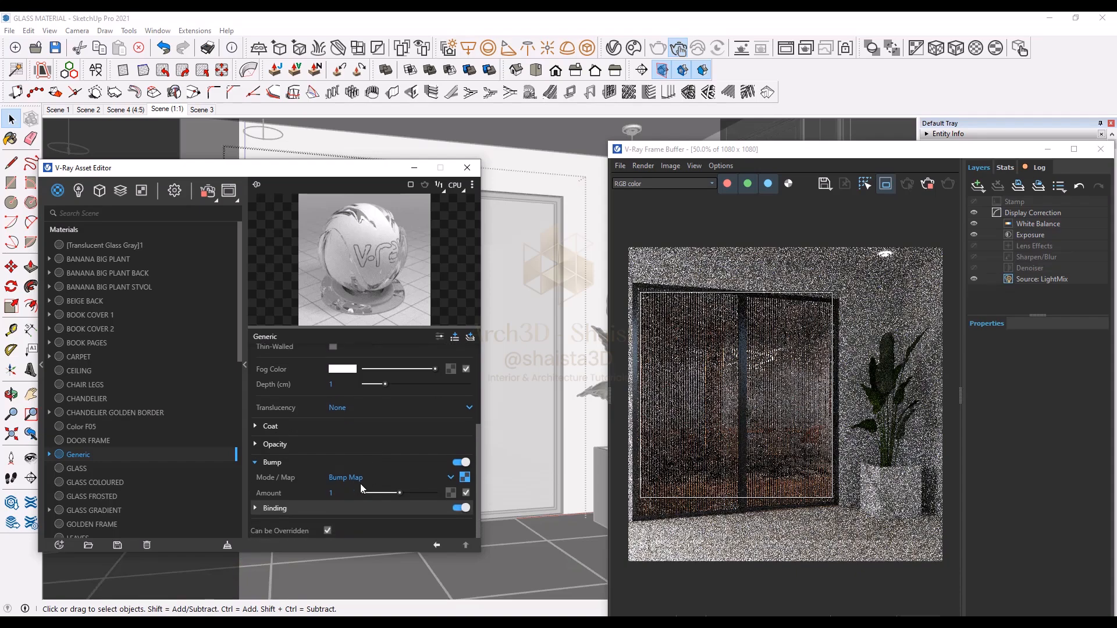
{"action": "left_click", "coordinate": [348, 508]}
{"action": "scroll", "coordinate": [347, 506], "scroll_direction": "down", "scroll_amount": 1}
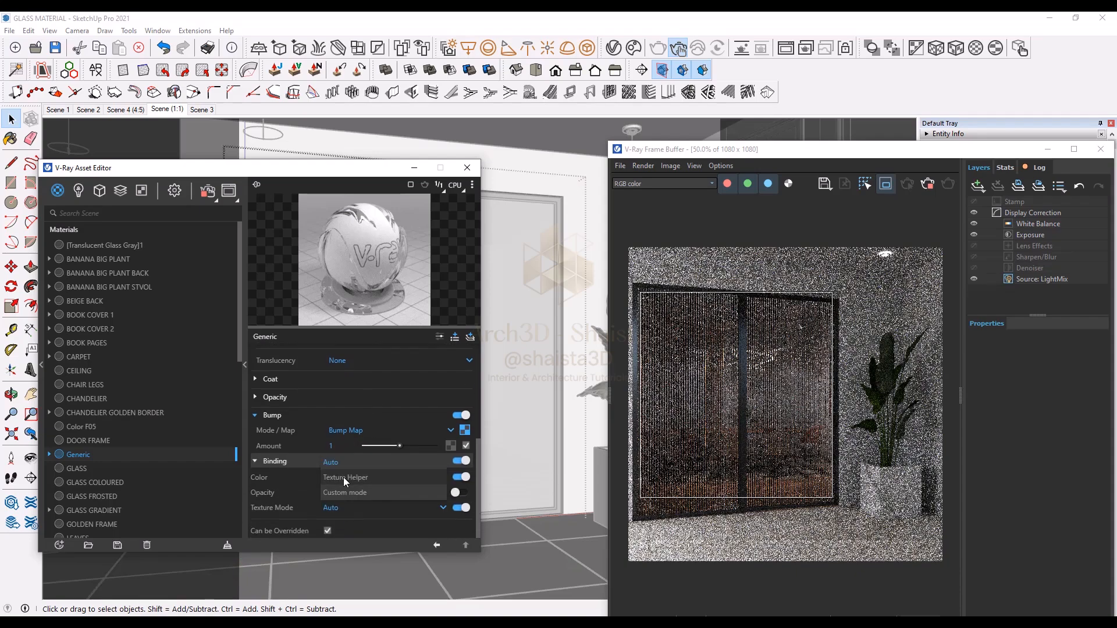
{"action": "left_click", "coordinate": [245, 365]}
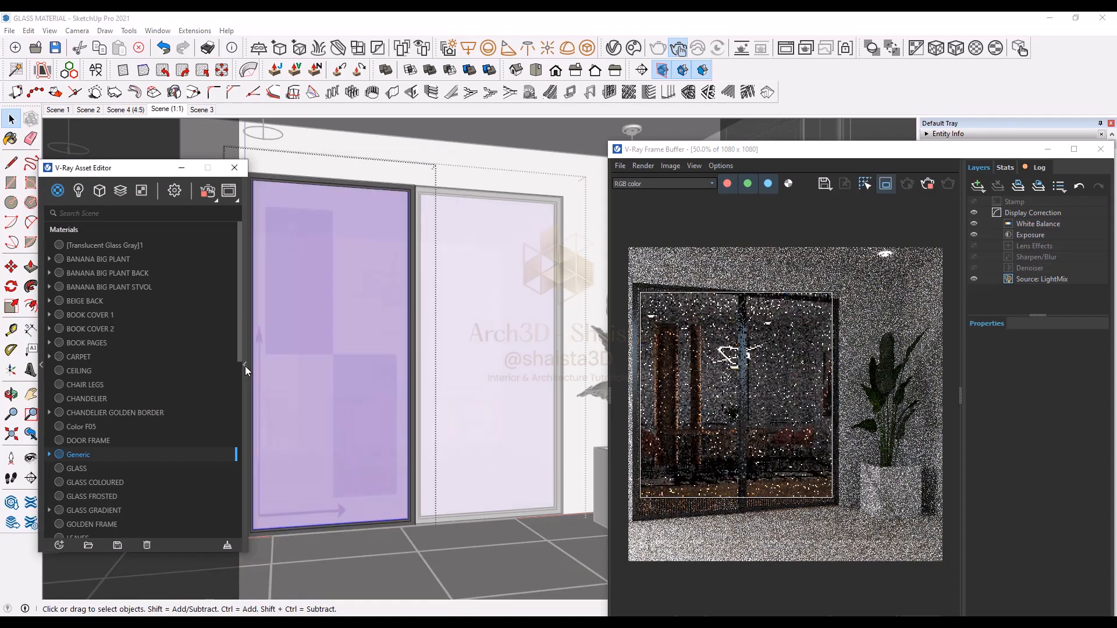
{"action": "left_click", "coordinate": [487, 335]}
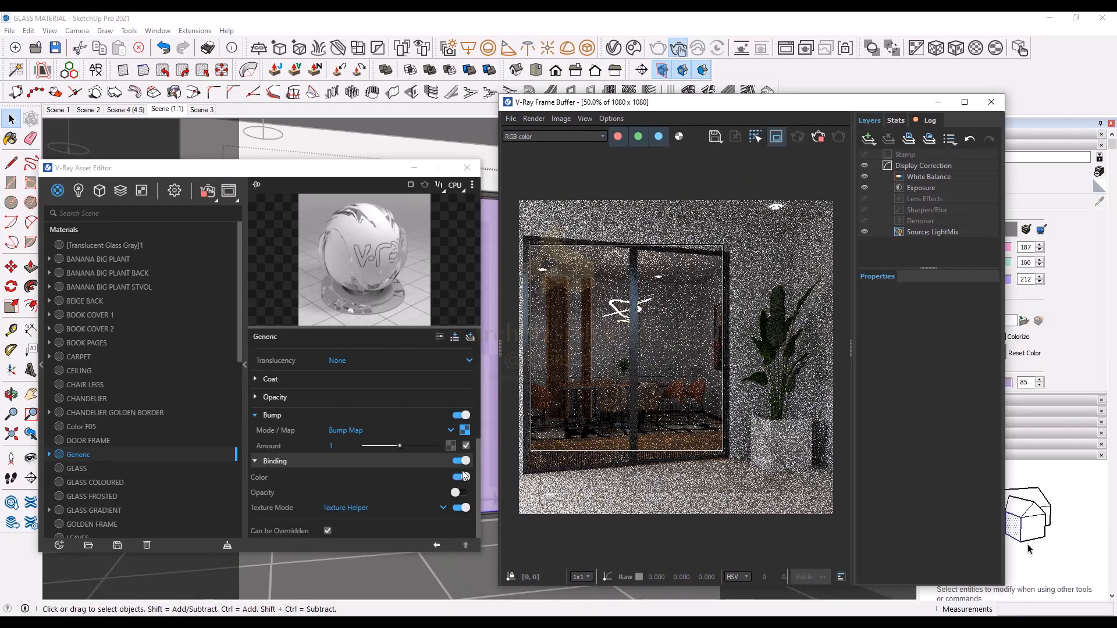
Step: Open the bump gradient's texture placement and set Repeat U to 25
{"action": "left_click", "coordinate": [465, 430]}
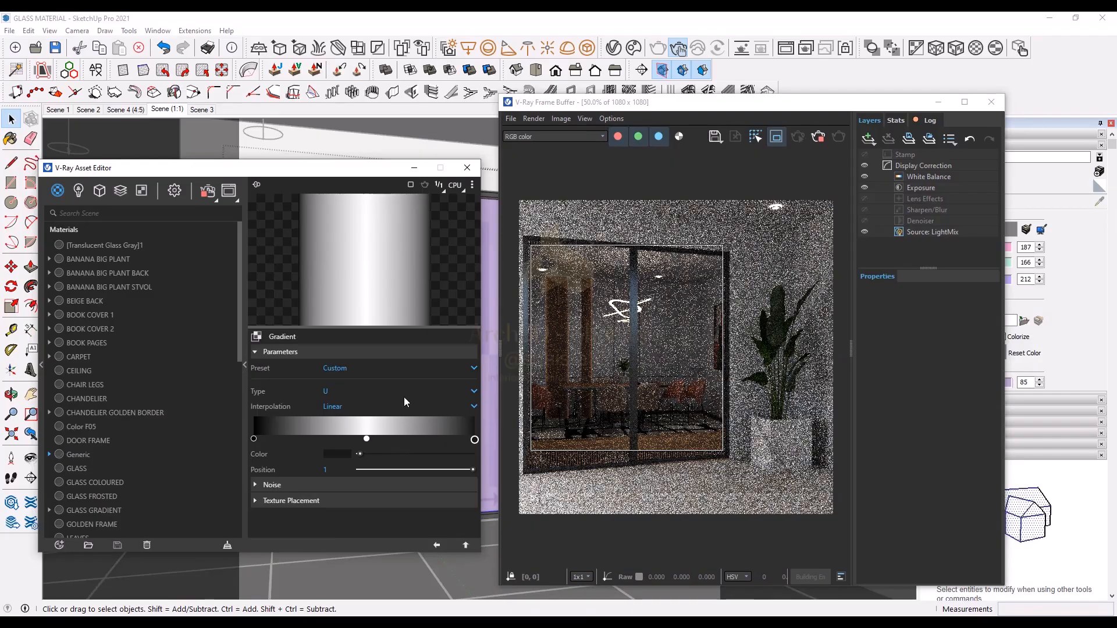
{"action": "scroll", "coordinate": [589, 362], "scroll_direction": "up", "scroll_amount": 2}
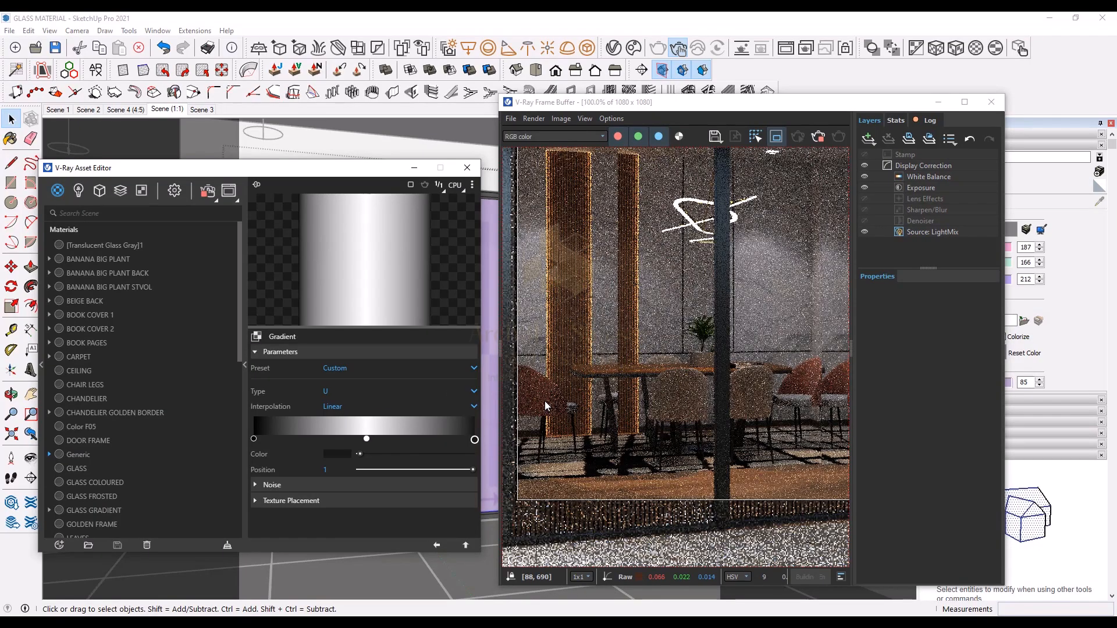
{"action": "left_click", "coordinate": [330, 500]}
{"action": "scroll", "coordinate": [330, 517], "scroll_direction": "down", "scroll_amount": 2}
{"action": "double_click", "coordinate": [328, 497]}
{"action": "type", "text": "25"}
{"action": "key", "text": "Return"}
Step: Set the bump gradient's Repeat U to 50 for finer flutes
{"action": "scroll", "coordinate": [653, 452], "scroll_direction": "down", "scroll_amount": 1}
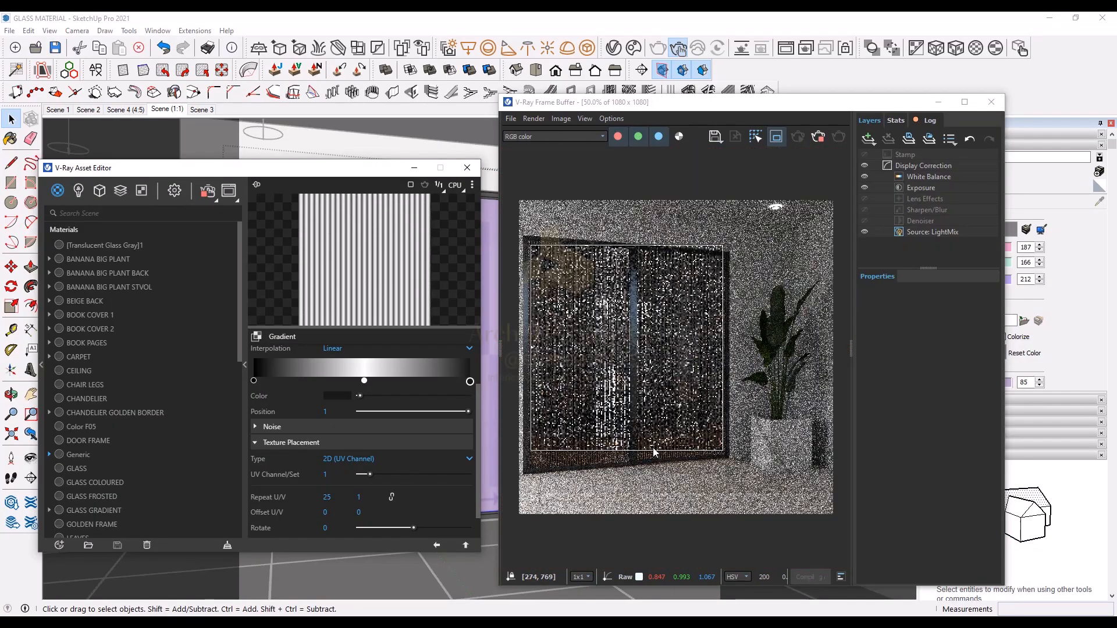
{"action": "scroll", "coordinate": [599, 426], "scroll_direction": "up", "scroll_amount": 1}
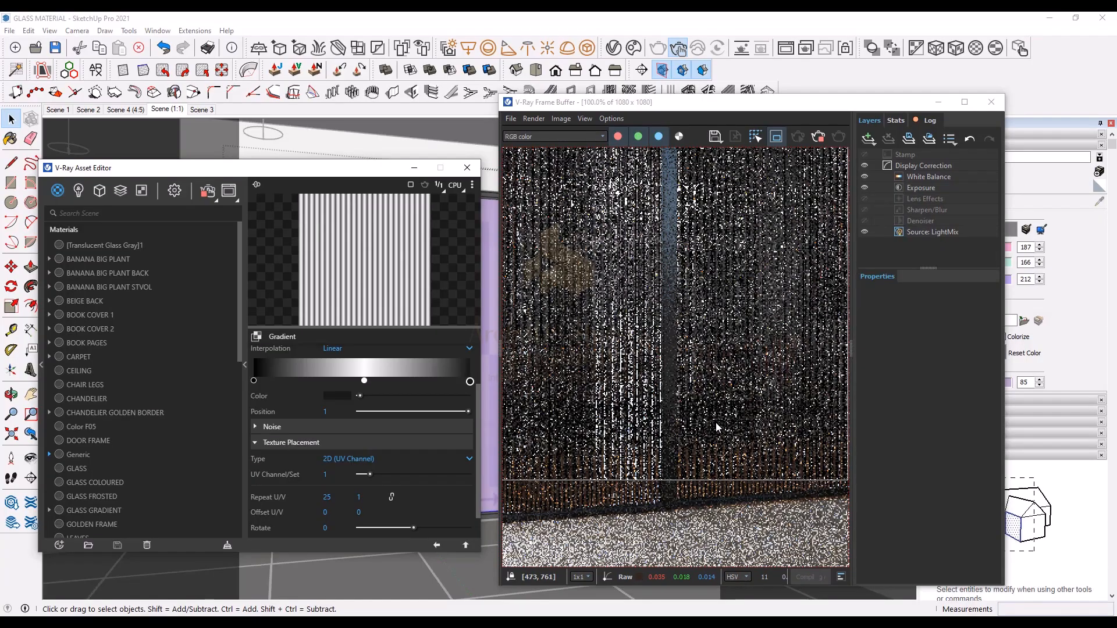
{"action": "scroll", "coordinate": [717, 428], "scroll_direction": "down", "scroll_amount": 1}
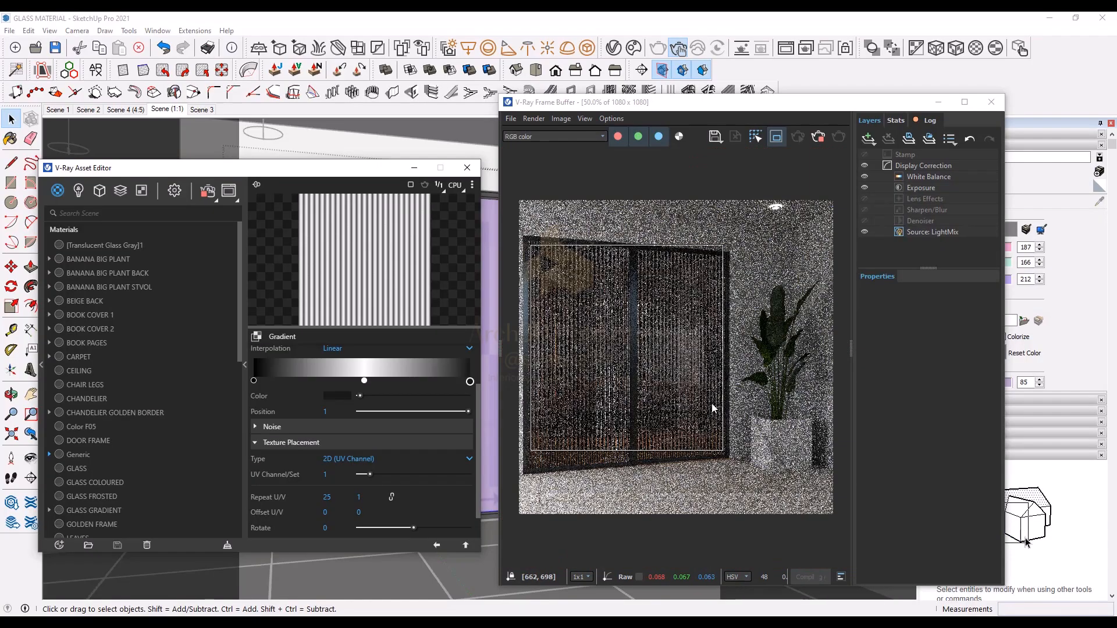
{"action": "scroll", "coordinate": [567, 233], "scroll_direction": "up", "scroll_amount": 1}
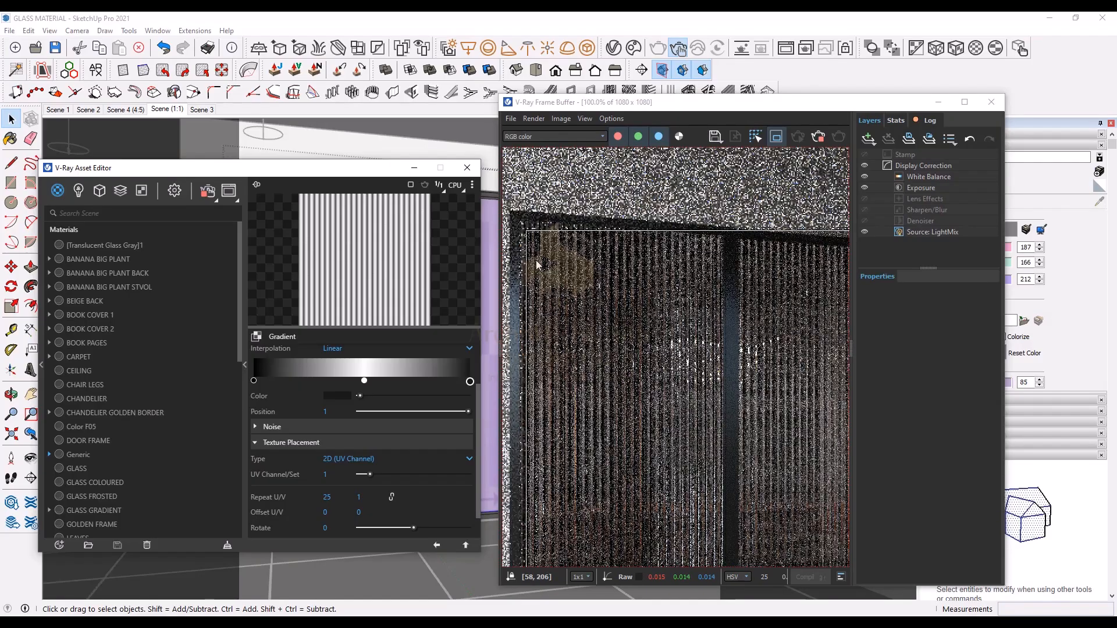
{"action": "double_click", "coordinate": [327, 497]}
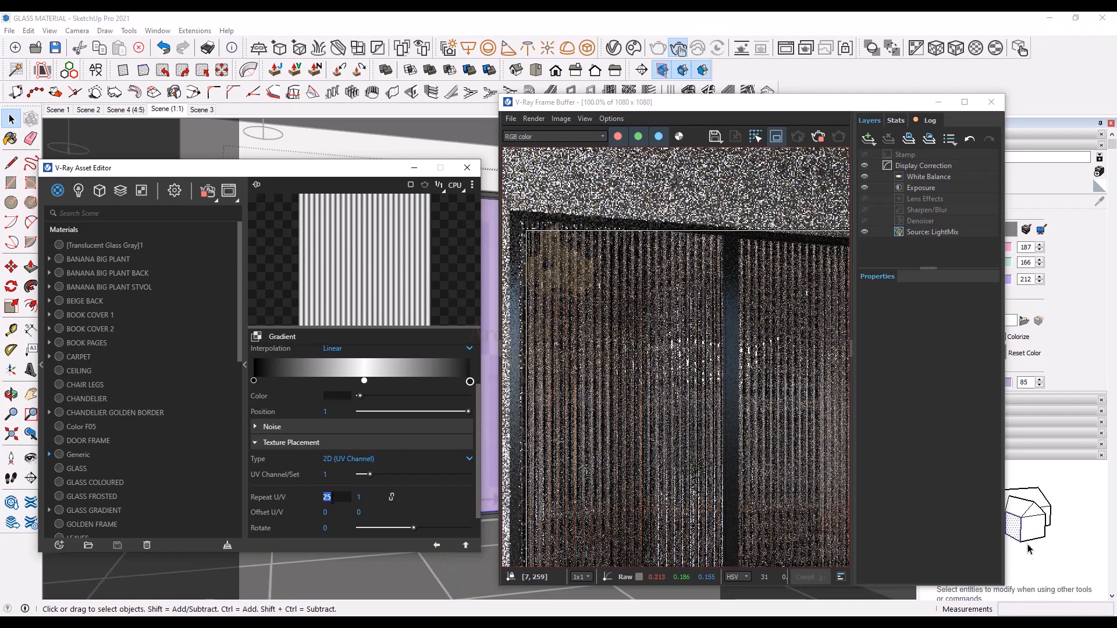
{"action": "type", "text": "50"}
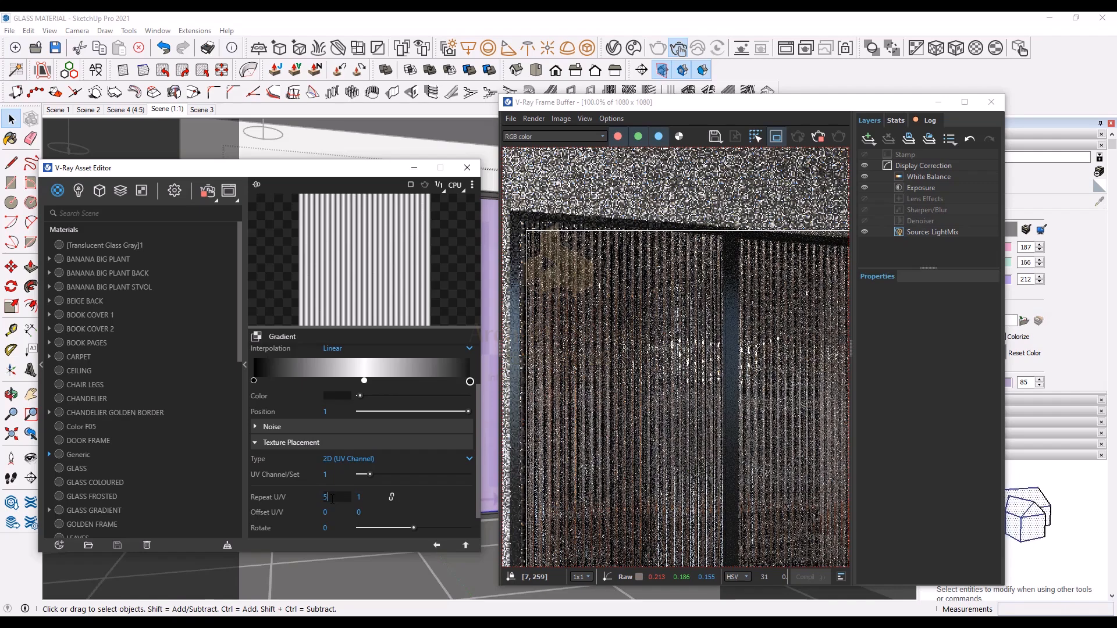
{"action": "key", "text": "Return"}
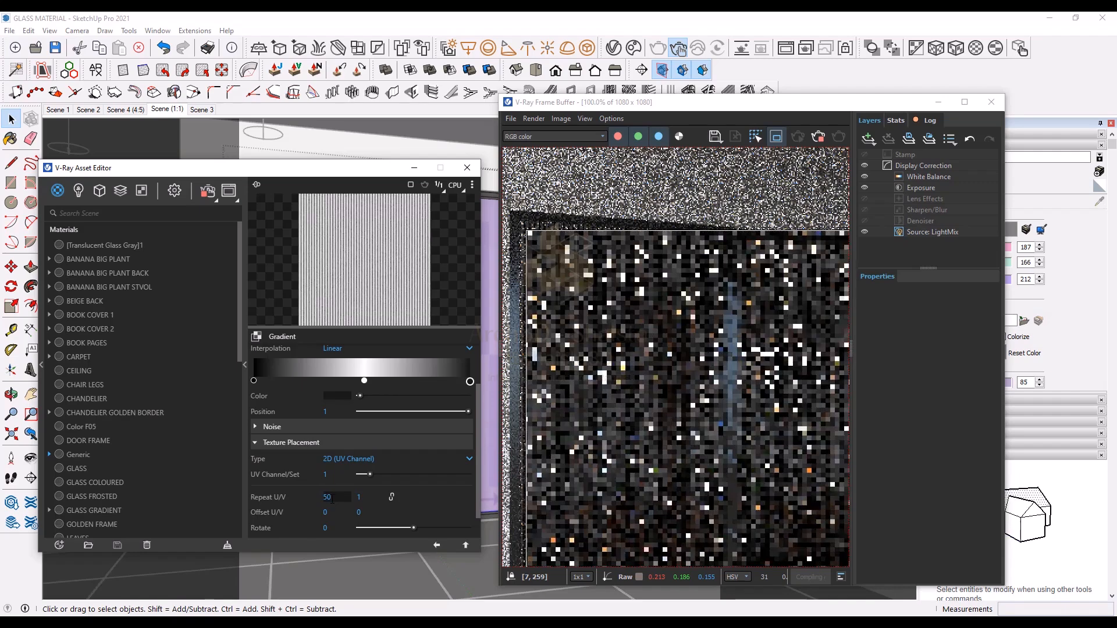
{"action": "scroll", "coordinate": [634, 385], "scroll_direction": "down", "scroll_amount": 1}
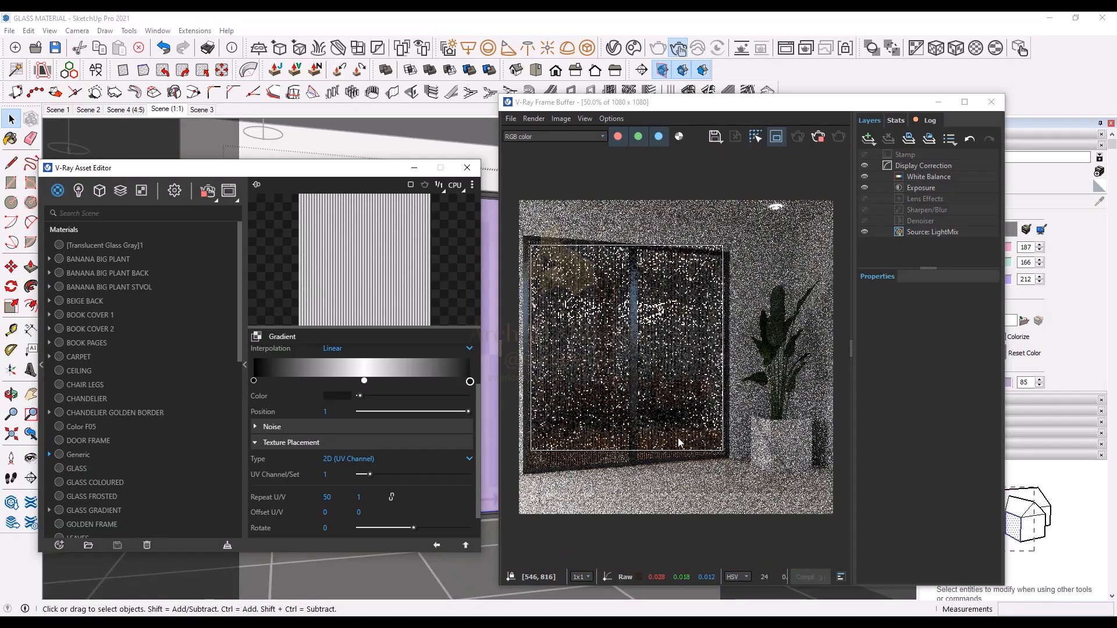
Step: Turn off interactive mode in the render settings and render the scene to check the fluted glass doors
{"action": "scroll", "coordinate": [678, 442], "scroll_direction": "up", "scroll_amount": 2}
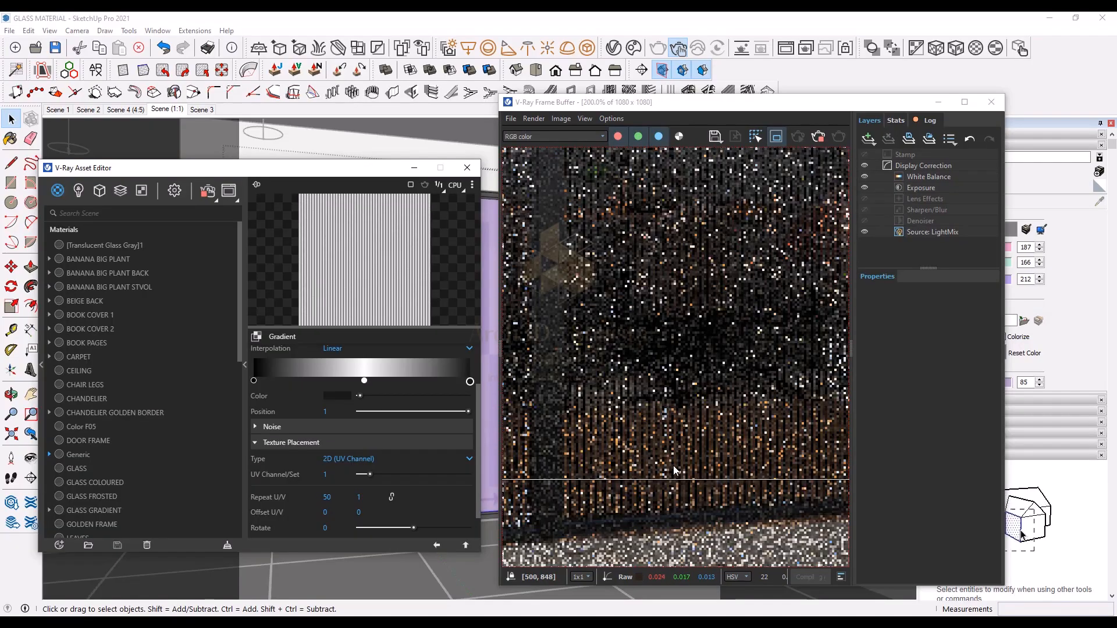
{"action": "scroll", "coordinate": [675, 470], "scroll_direction": "down", "scroll_amount": 2}
{"action": "left_click", "coordinate": [174, 191]}
{"action": "left_click", "coordinate": [224, 246]}
{"action": "left_click", "coordinate": [243, 235]}
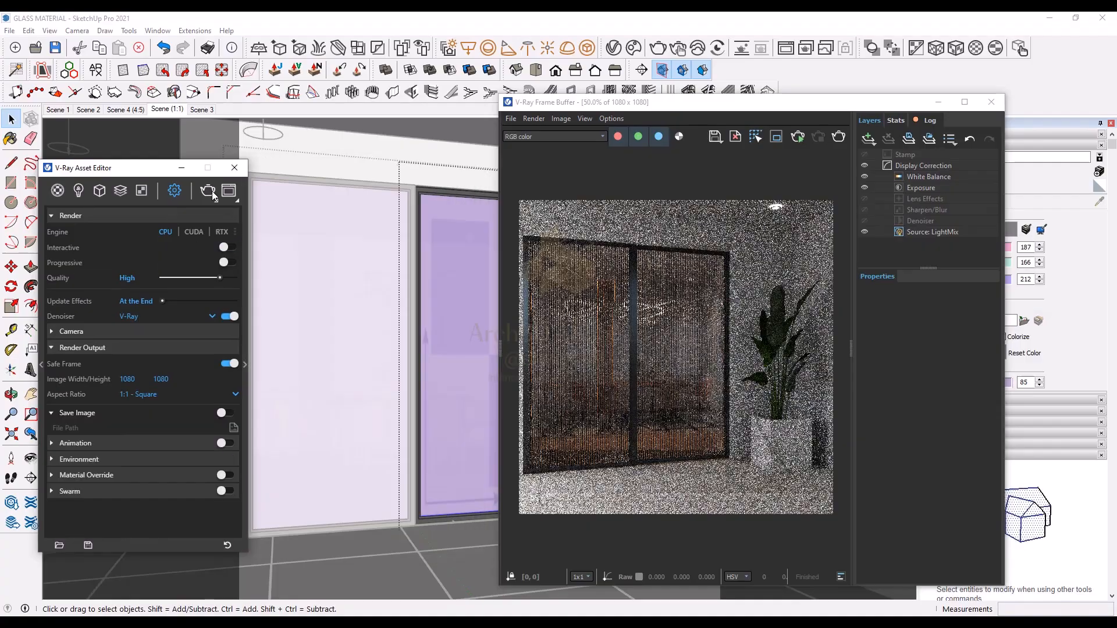
{"action": "left_click", "coordinate": [213, 194]}
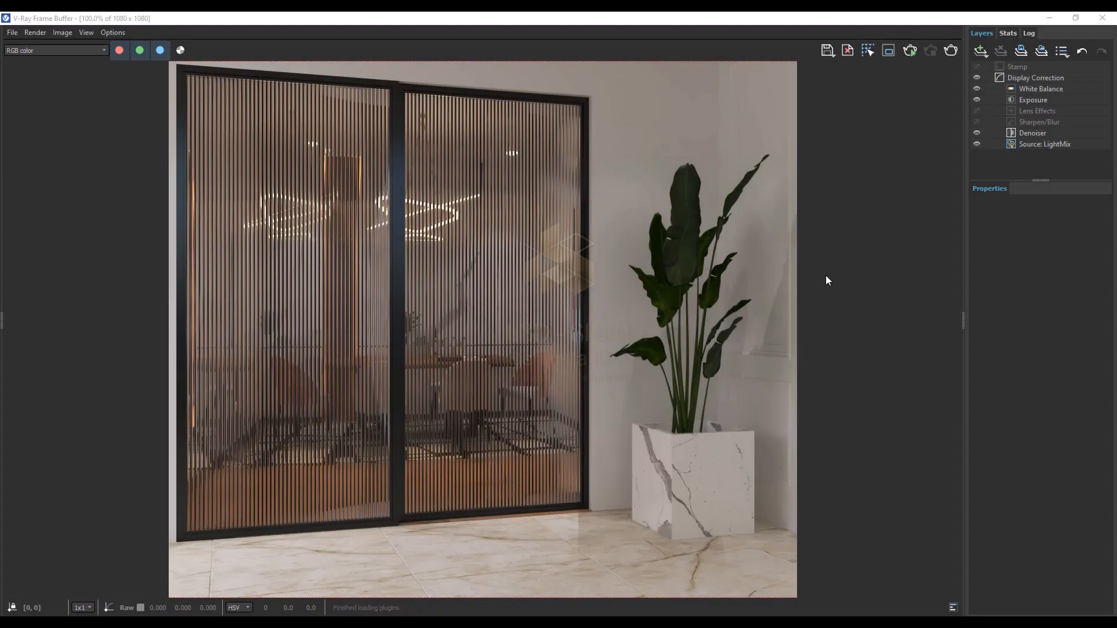
{"action": "scroll", "coordinate": [516, 201], "scroll_direction": "up", "scroll_amount": 1}
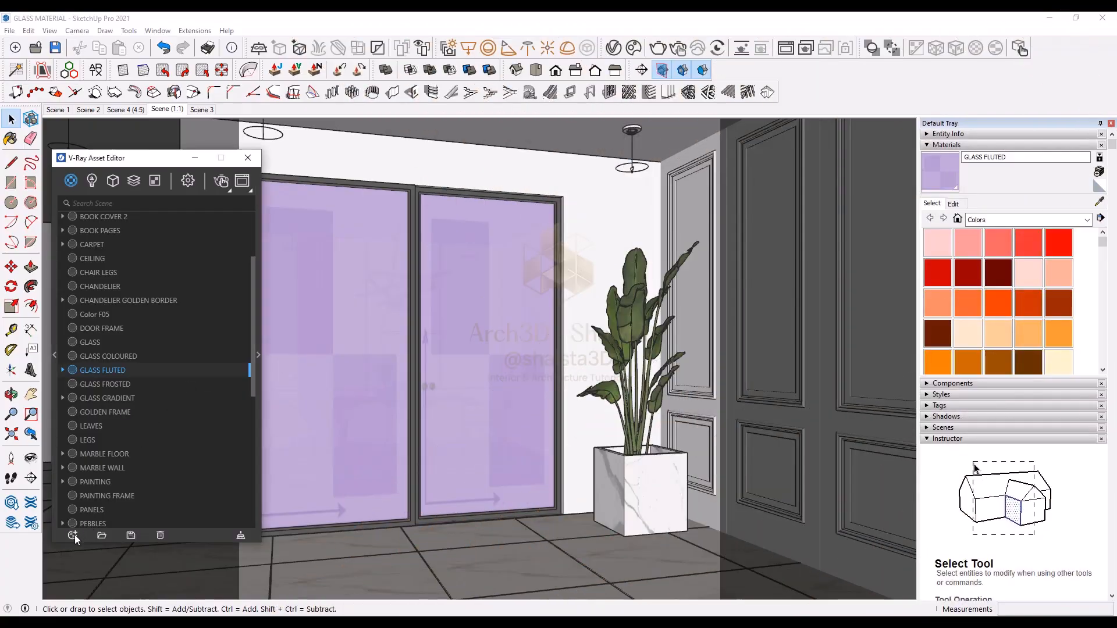
Step: Add a new Generic V-Ray material and make it transparent by setting its refraction color to white
{"action": "left_click", "coordinate": [73, 535]}
{"action": "mouse_move", "coordinate": [96, 520]}
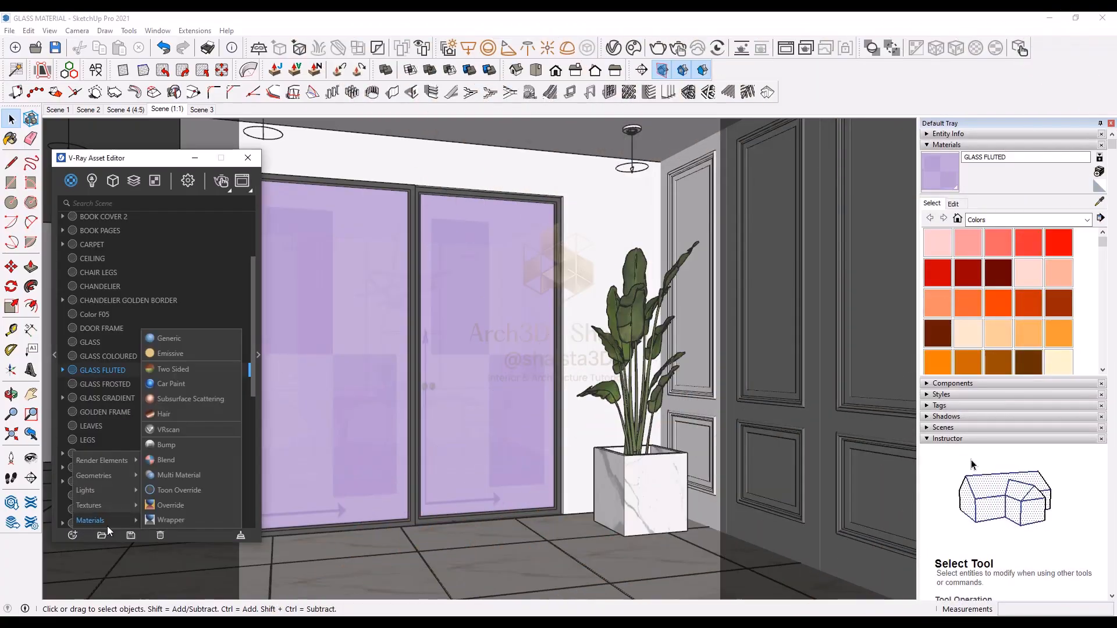
{"action": "left_click", "coordinate": [170, 339]}
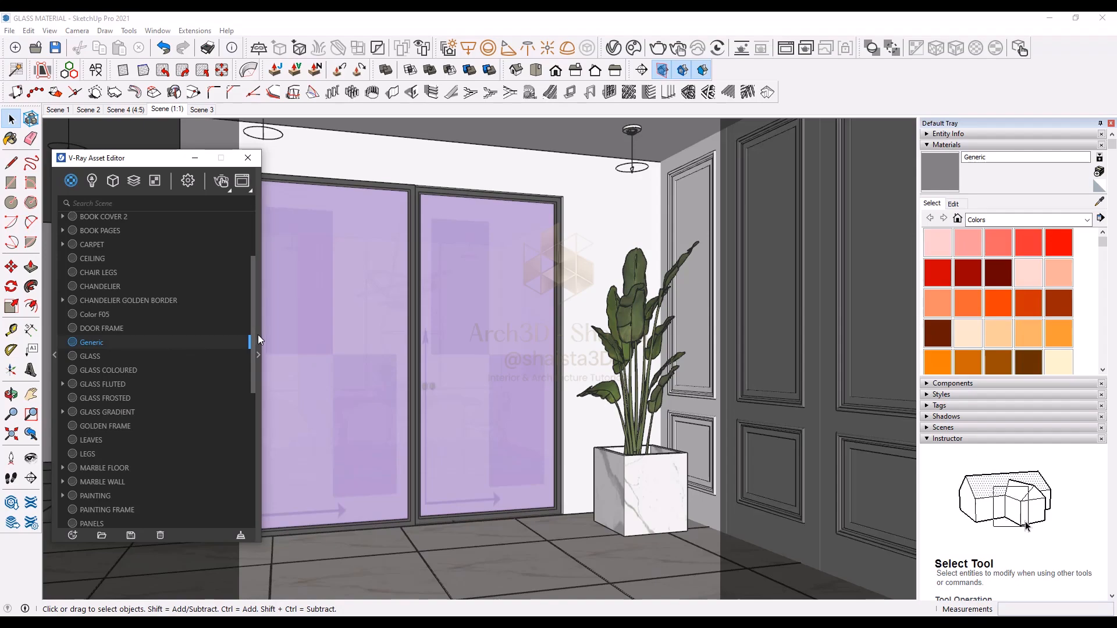
{"action": "left_click", "coordinate": [257, 337]}
{"action": "left_click", "coordinate": [309, 412]}
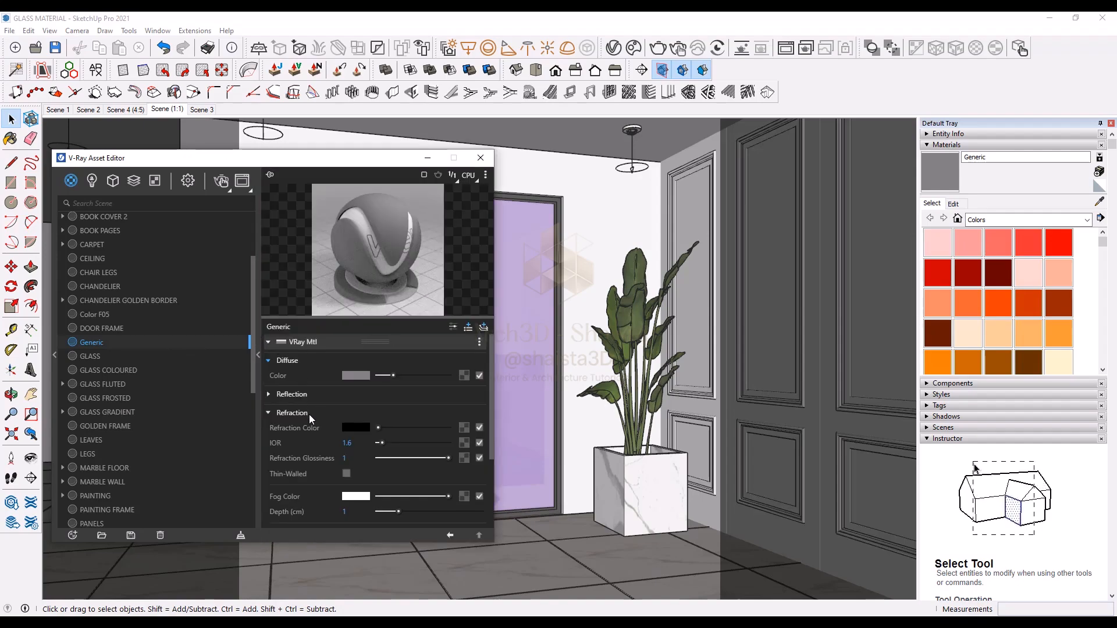
{"action": "left_click", "coordinate": [447, 427]}
Step: Add a Noise B texture as the Generic material's bump map with size 0.07 and bump amount 0.11
{"action": "scroll", "coordinate": [445, 428], "scroll_direction": "down", "scroll_amount": 3}
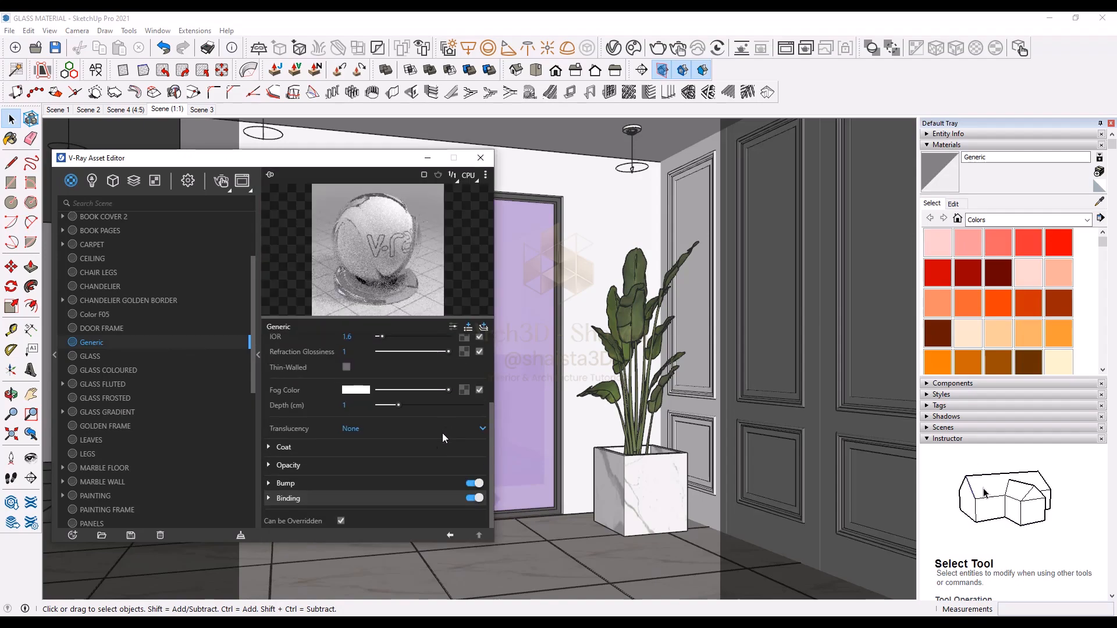
{"action": "left_click", "coordinate": [407, 482]}
{"action": "left_click", "coordinate": [463, 514]}
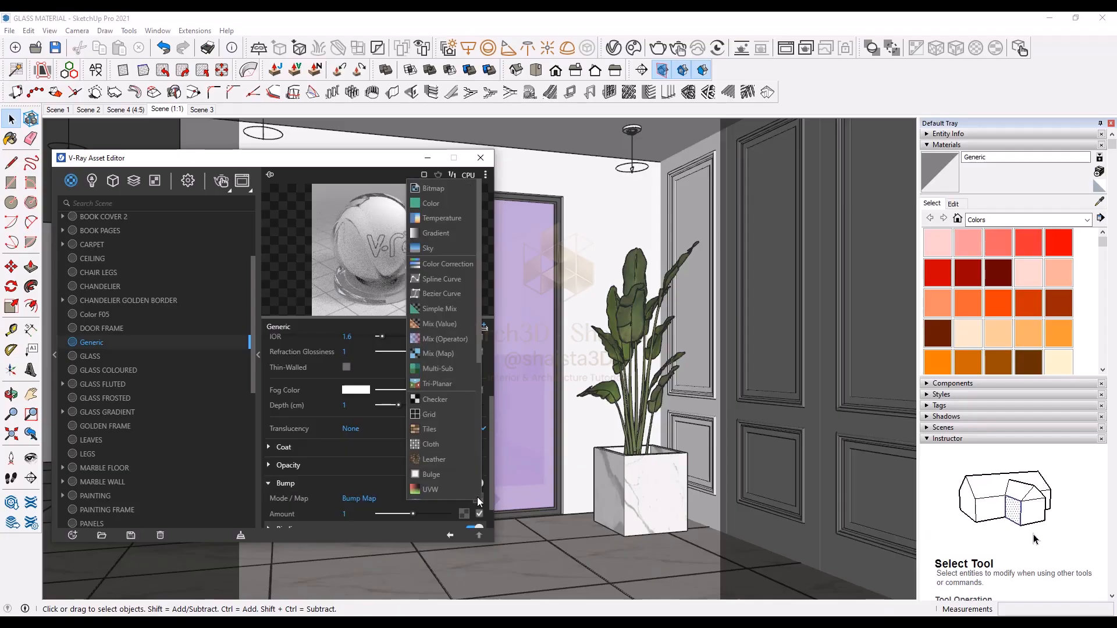
{"action": "scroll", "coordinate": [461, 464], "scroll_direction": "down", "scroll_amount": 4}
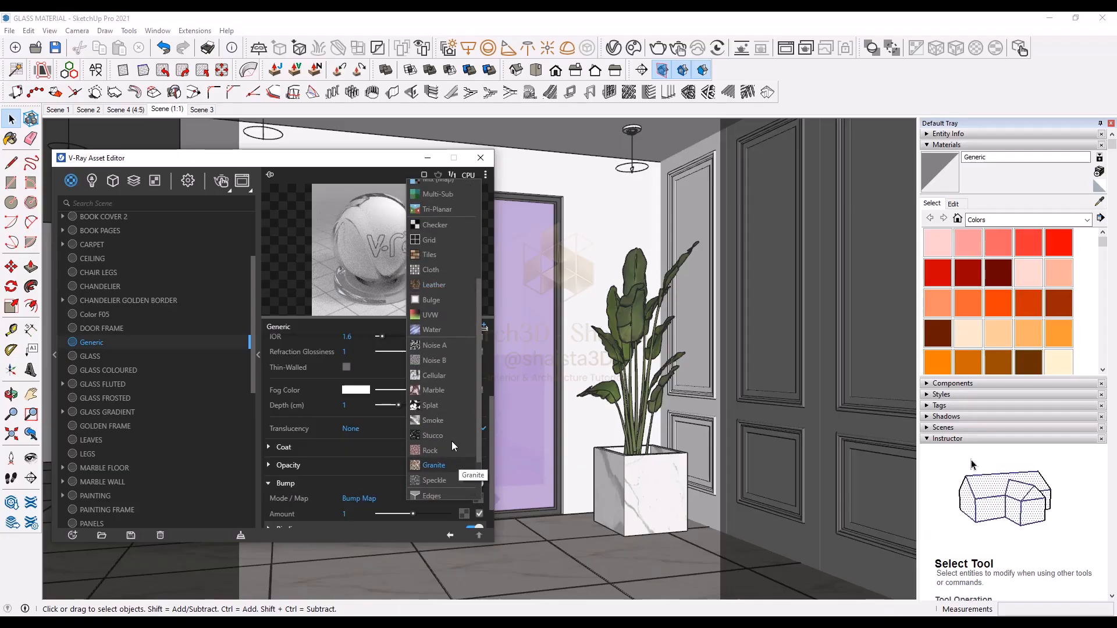
{"action": "left_click", "coordinate": [446, 361]}
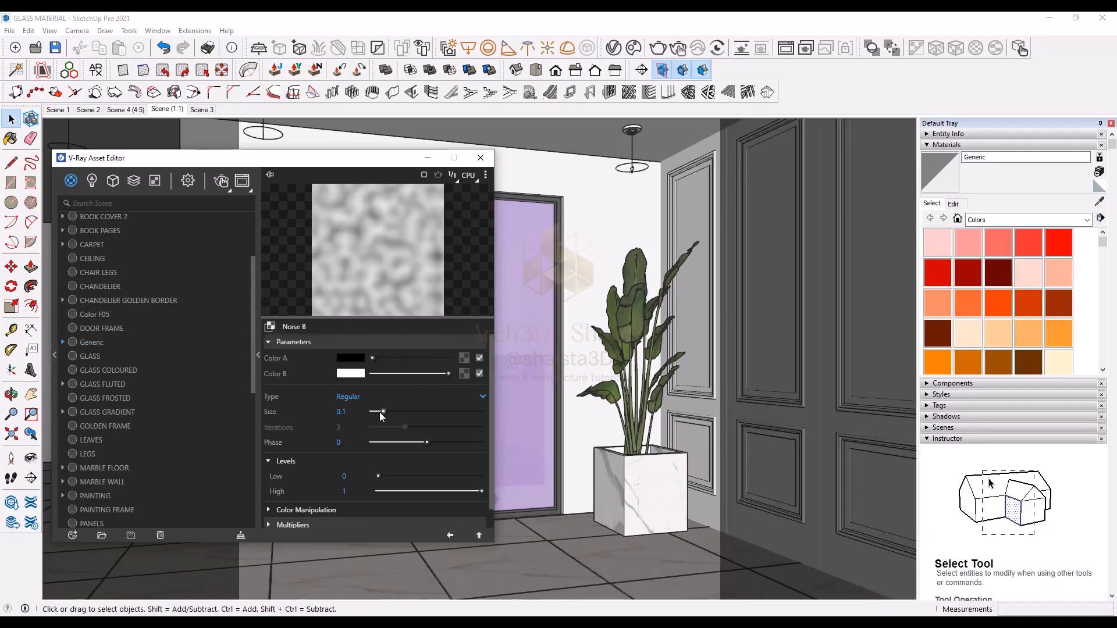
{"action": "left_click_drag", "start_coordinate": [382, 411], "coordinate": [380, 414]}
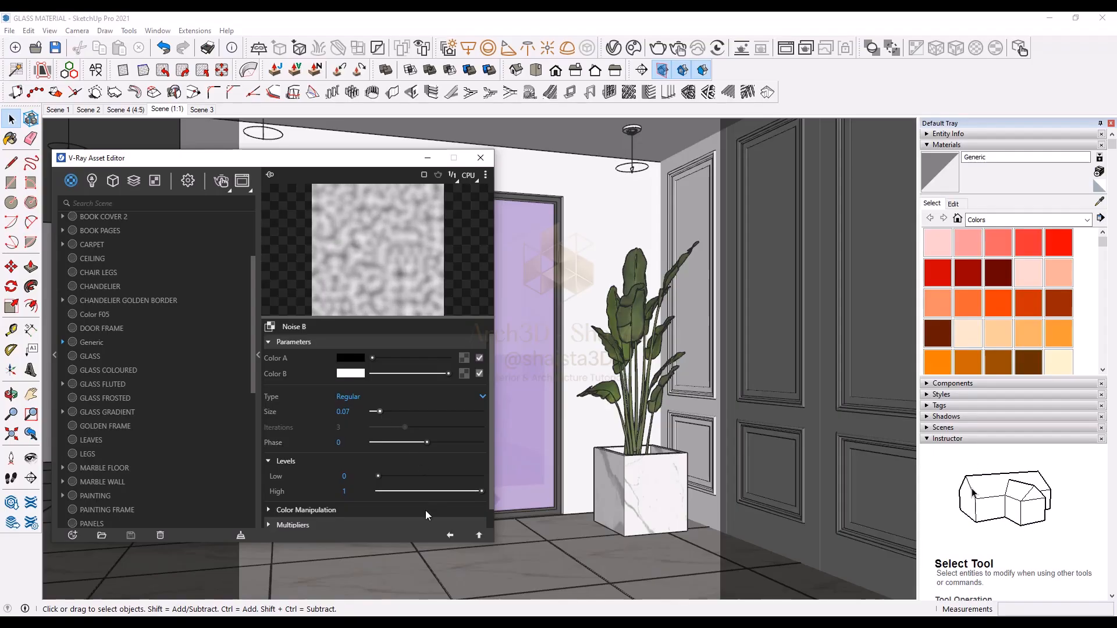
{"action": "left_click", "coordinate": [449, 535]}
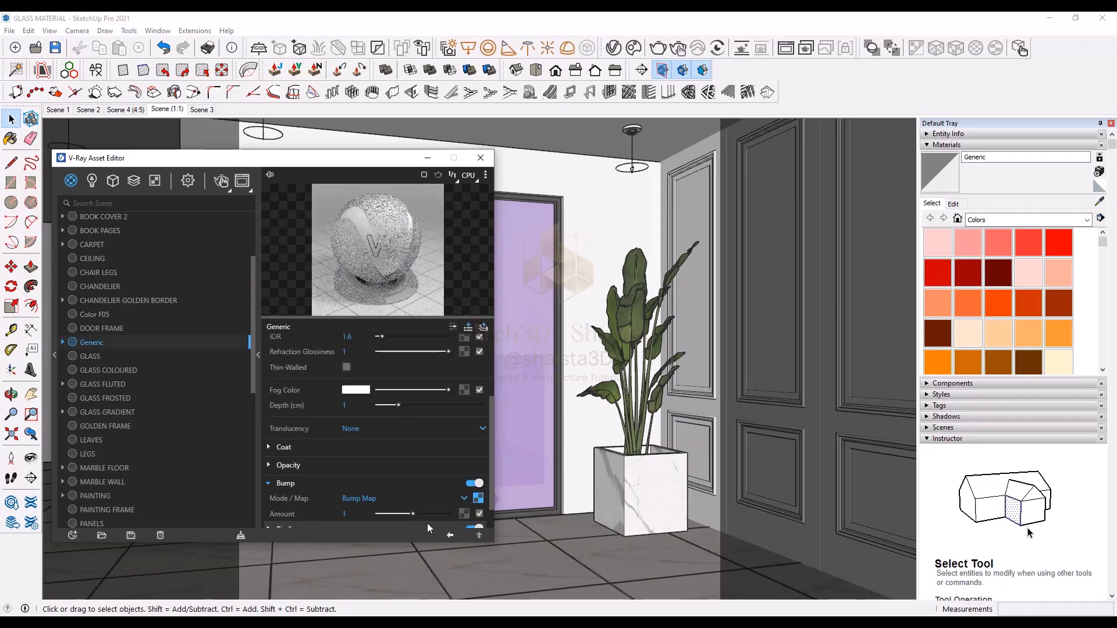
{"action": "left_click_drag", "start_coordinate": [400, 514], "coordinate": [382, 525]}
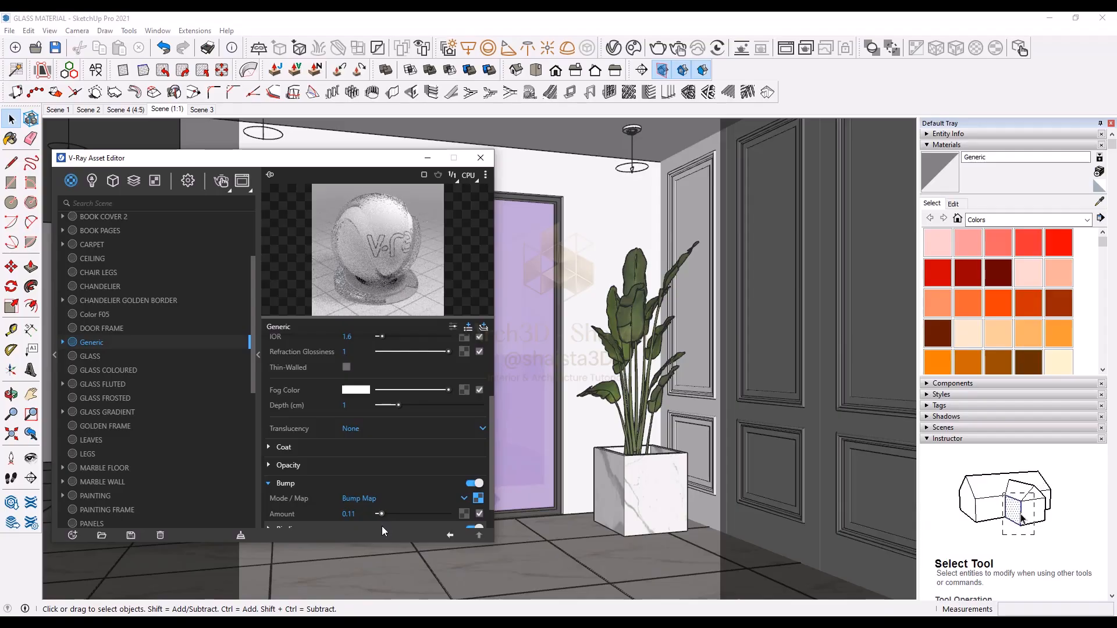
Step: Sample the fluted door glass, select its objects and apply the Generic material to them
{"action": "left_click", "coordinate": [1099, 202]}
{"action": "left_click", "coordinate": [534, 244]}
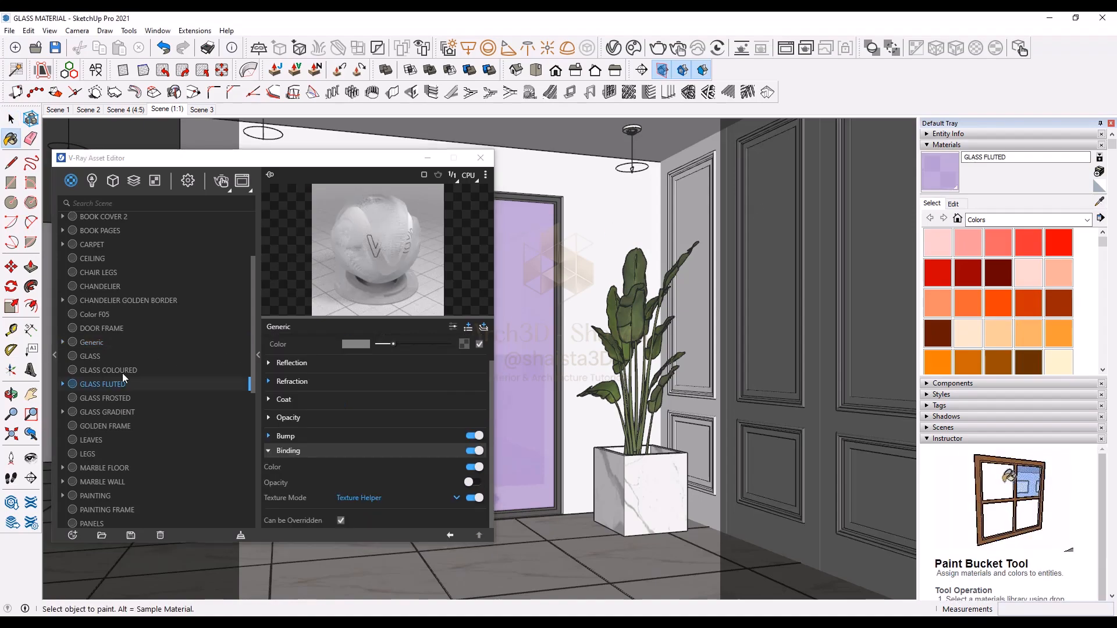
{"action": "right_click", "coordinate": [107, 385]}
{"action": "left_click", "coordinate": [114, 393]}
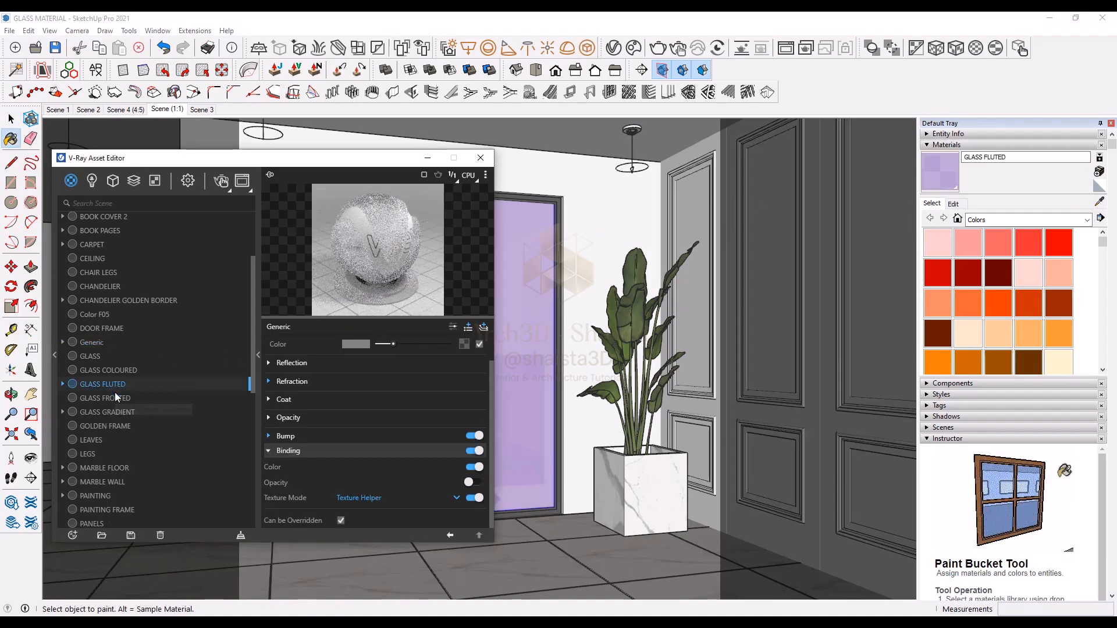
{"action": "left_click", "coordinate": [99, 342]}
{"action": "right_click", "coordinate": [99, 342]}
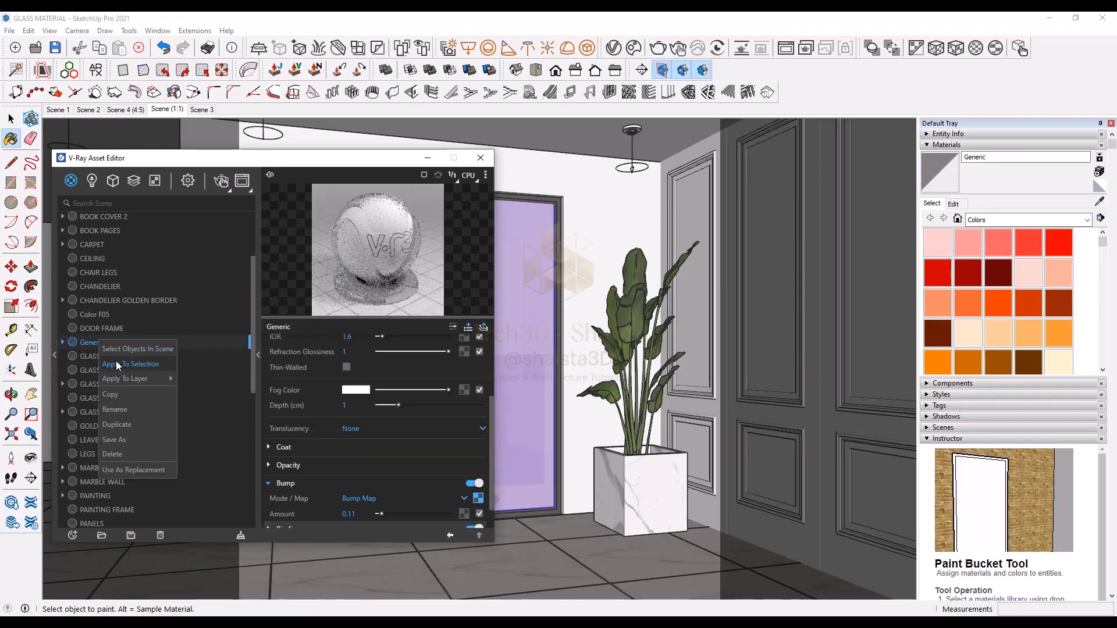
{"action": "left_click", "coordinate": [117, 361]}
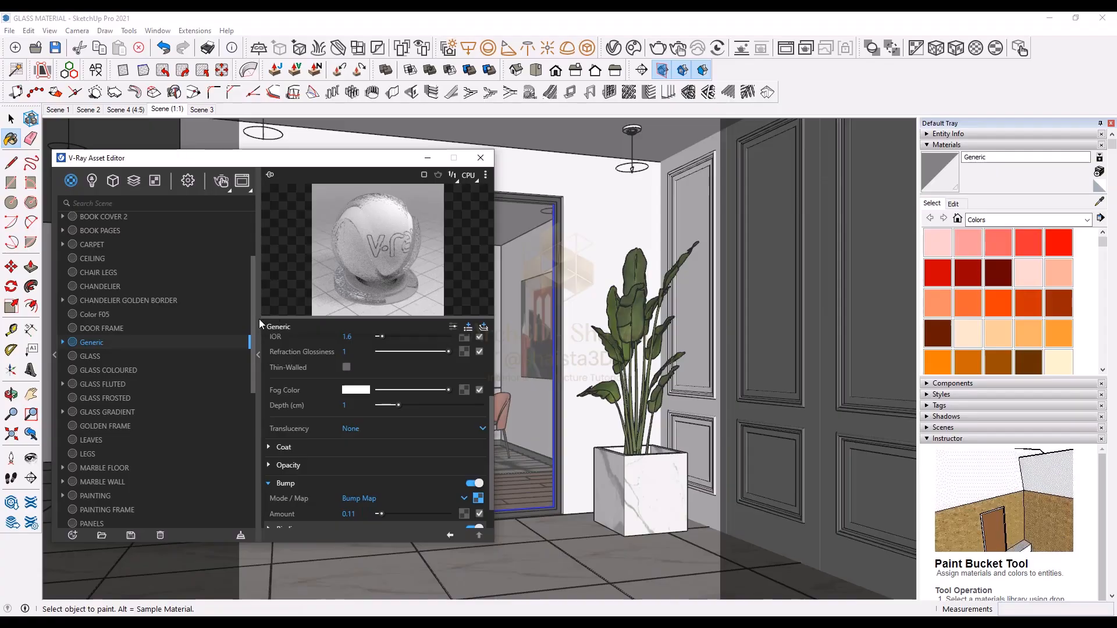
Step: Set the Generic material's opacity to 85 and switch its binding texture mode to Texture Helper
{"action": "left_click_drag", "start_coordinate": [256, 163], "coordinate": [253, 189]}
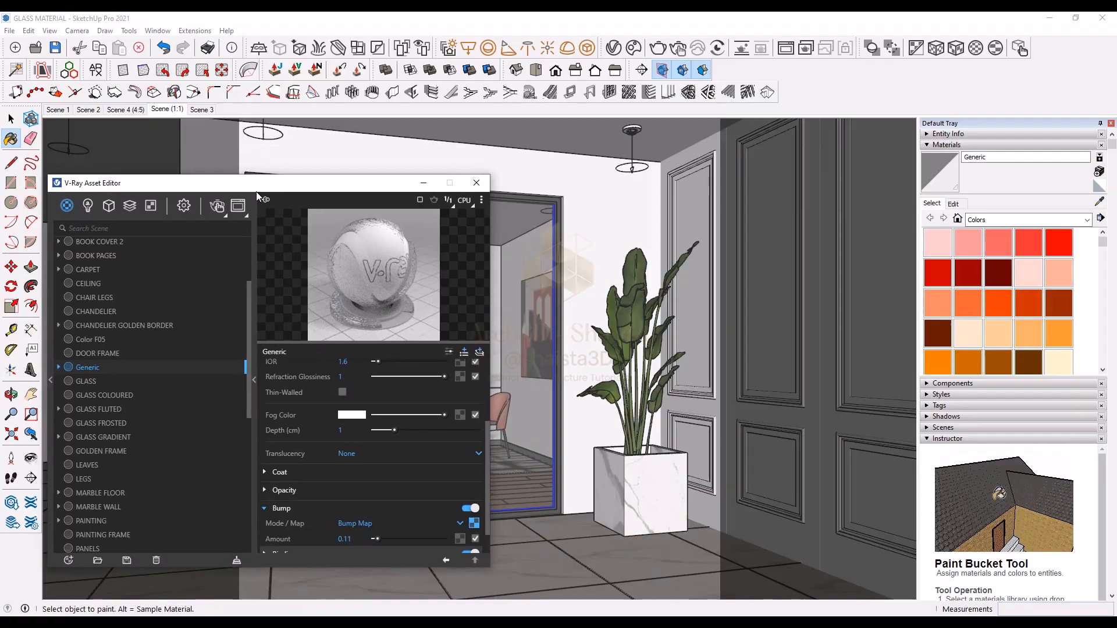
{"action": "scroll", "coordinate": [389, 462], "scroll_direction": "down", "scroll_amount": 1}
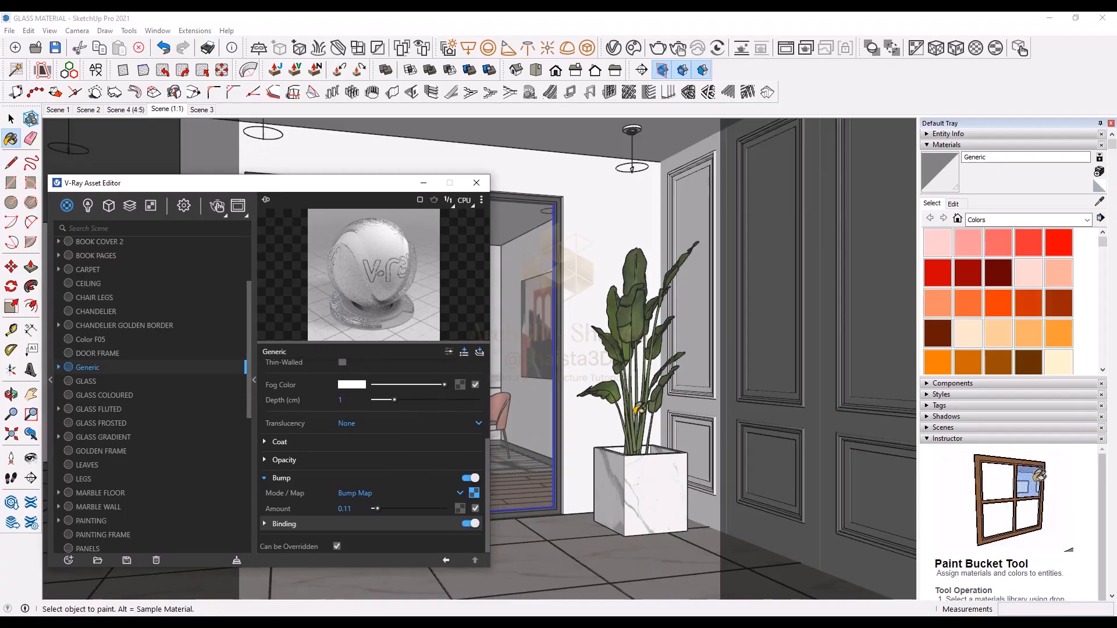
{"action": "left_click", "coordinate": [954, 204]}
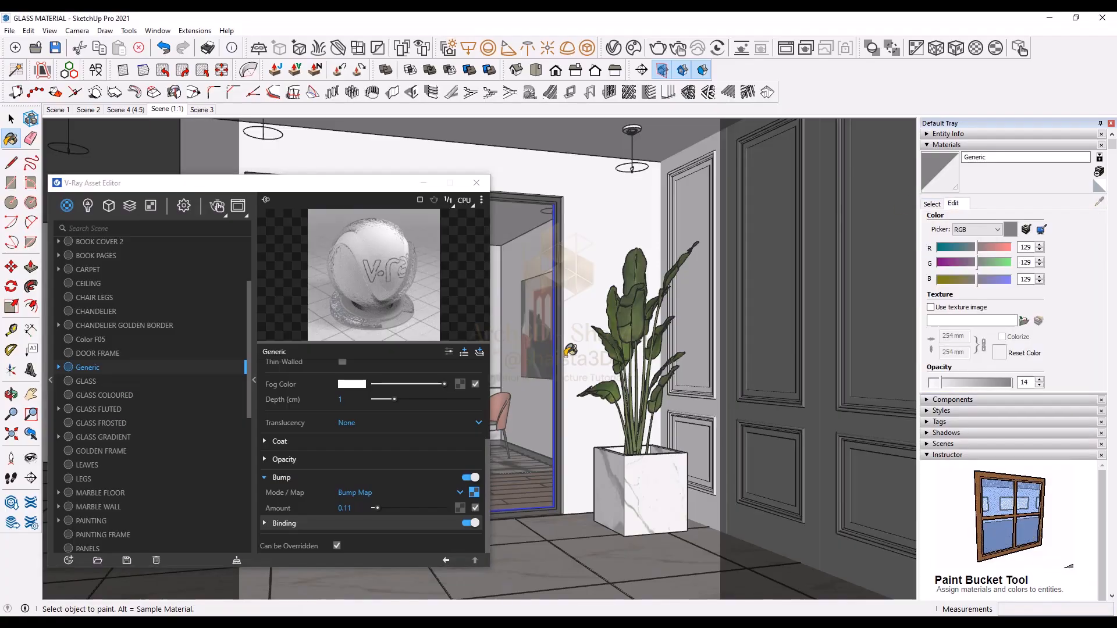
{"action": "left_click", "coordinate": [418, 520]}
{"action": "left_click_drag", "start_coordinate": [1007, 382], "coordinate": [999, 384]}
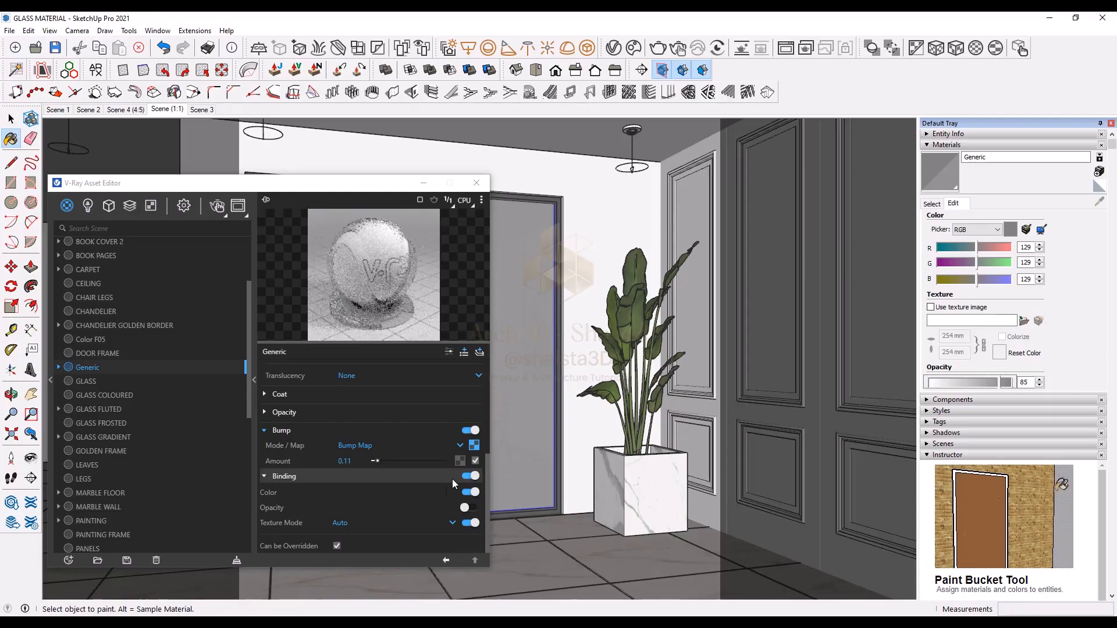
{"action": "left_click", "coordinate": [399, 521]}
{"action": "left_click", "coordinate": [357, 498]}
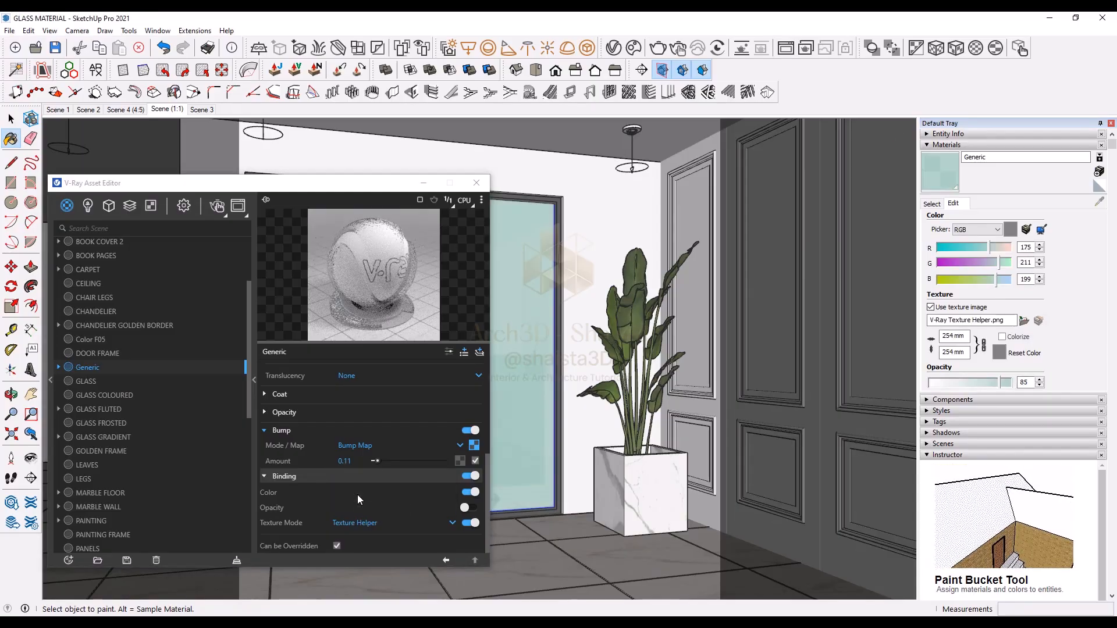
Step: Start an interactive render to preview the noise-bumped glass on the doors
{"action": "mouse_move", "coordinate": [372, 184]}
{"action": "left_mouse_down"}
{"action": "mouse_move", "coordinate": [337, 535]}
{"action": "mouse_move", "coordinate": [378, 164]}
{"action": "left_mouse_up"}
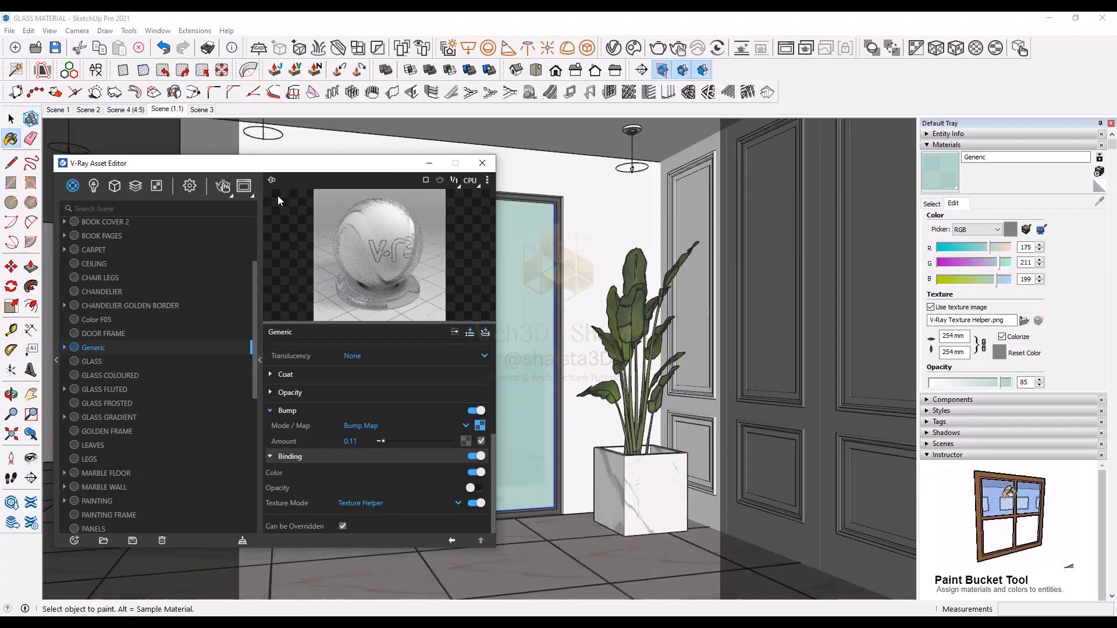
{"action": "left_click", "coordinate": [227, 187]}
{"action": "left_click_drag", "start_coordinate": [704, 130], "coordinate": [671, 114]}
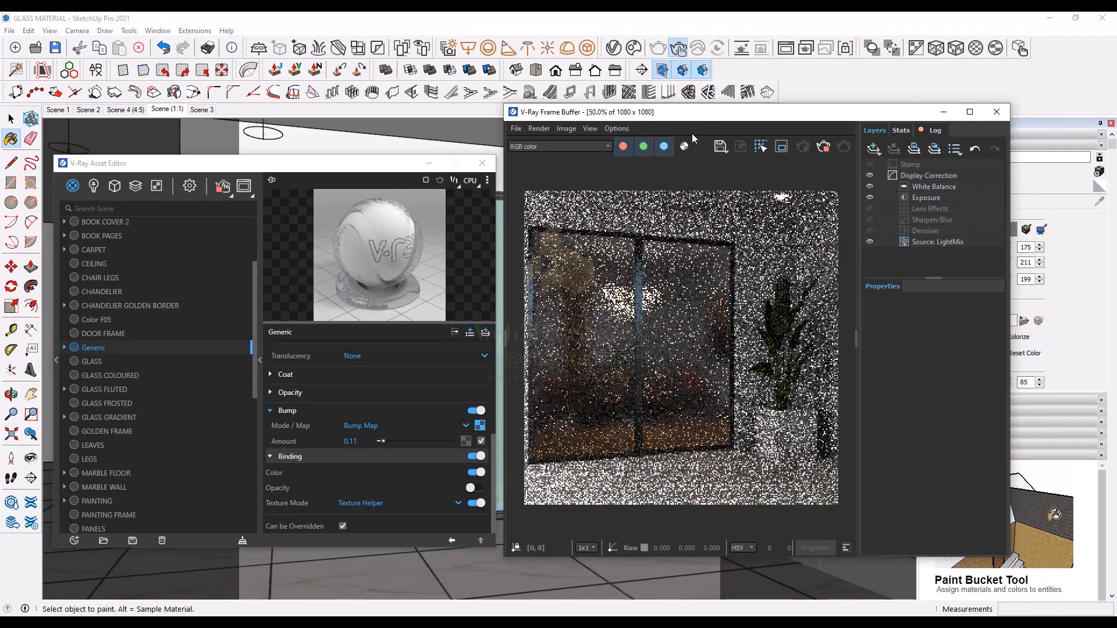
{"action": "left_click", "coordinate": [782, 149]}
{"action": "scroll", "coordinate": [602, 281], "scroll_direction": "up", "scroll_amount": 2}
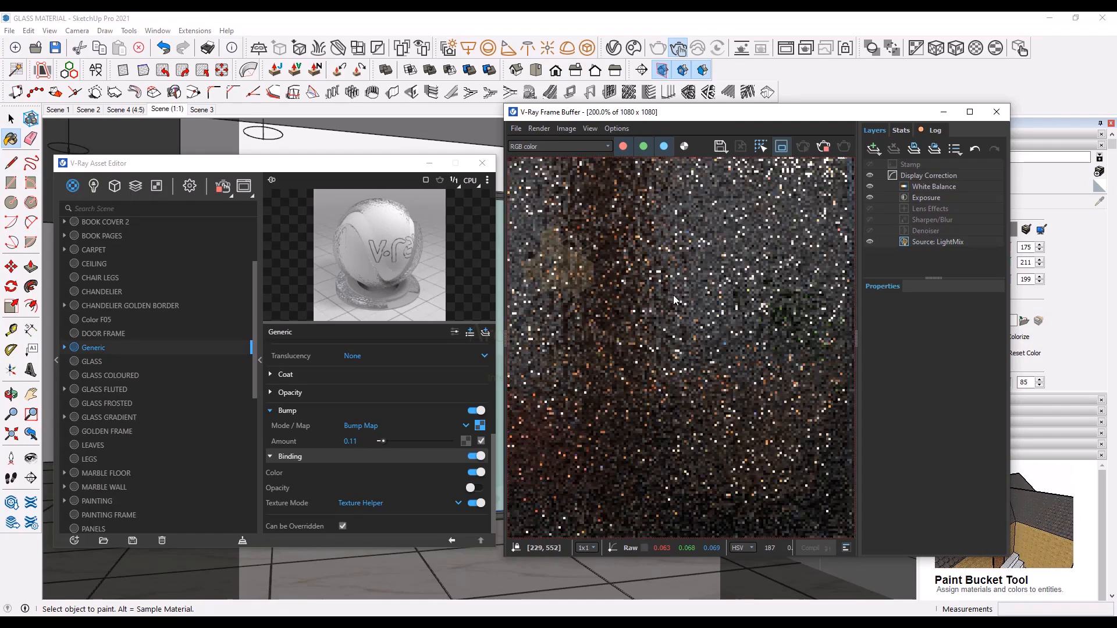
{"action": "scroll", "coordinate": [672, 295], "scroll_direction": "down", "scroll_amount": 2}
{"action": "left_click", "coordinate": [780, 150]}
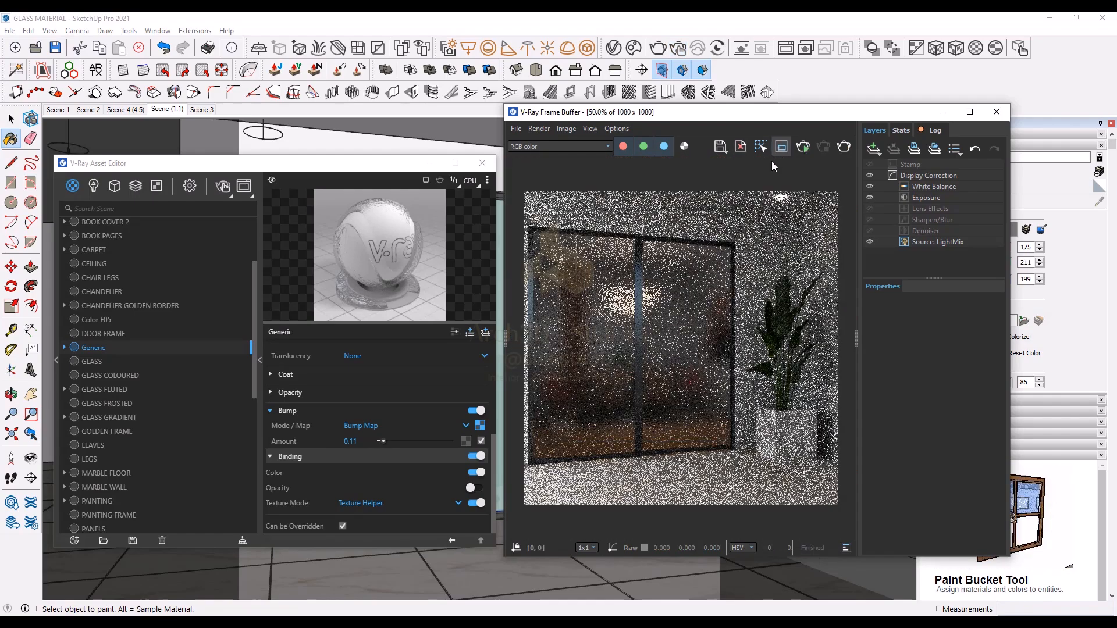
Step: Turn off interactive mode and render the scene to check the noise-bumped glass
{"action": "left_click", "coordinate": [189, 185]}
{"action": "left_click", "coordinate": [244, 241]}
{"action": "left_click", "coordinate": [260, 227]}
{"action": "left_click", "coordinate": [224, 189]}
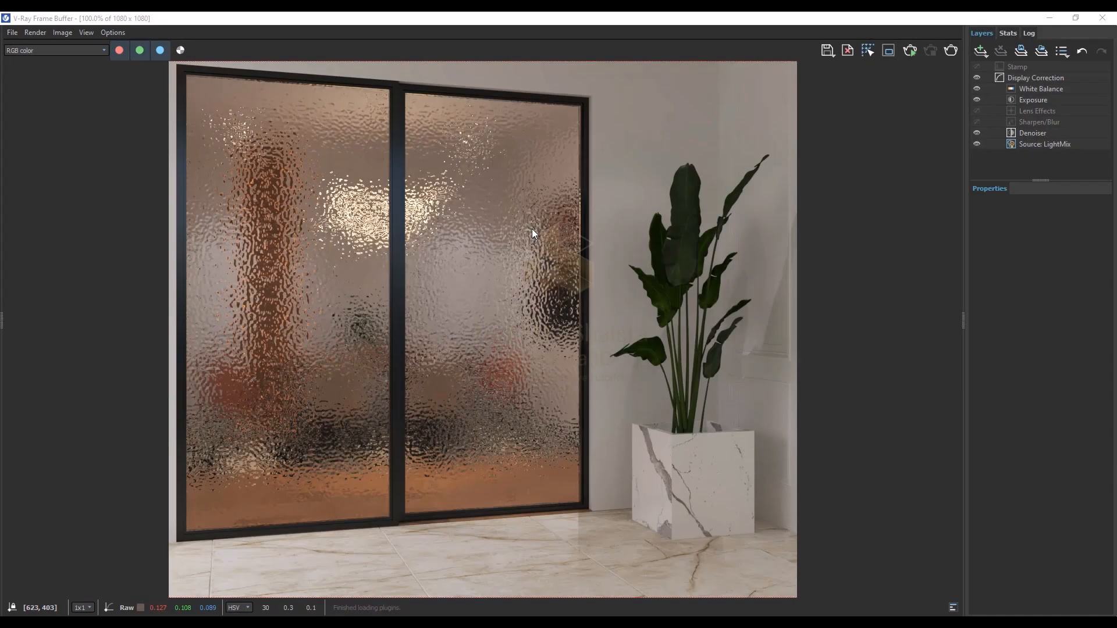
{"action": "scroll", "coordinate": [532, 231], "scroll_direction": "up", "scroll_amount": 1}
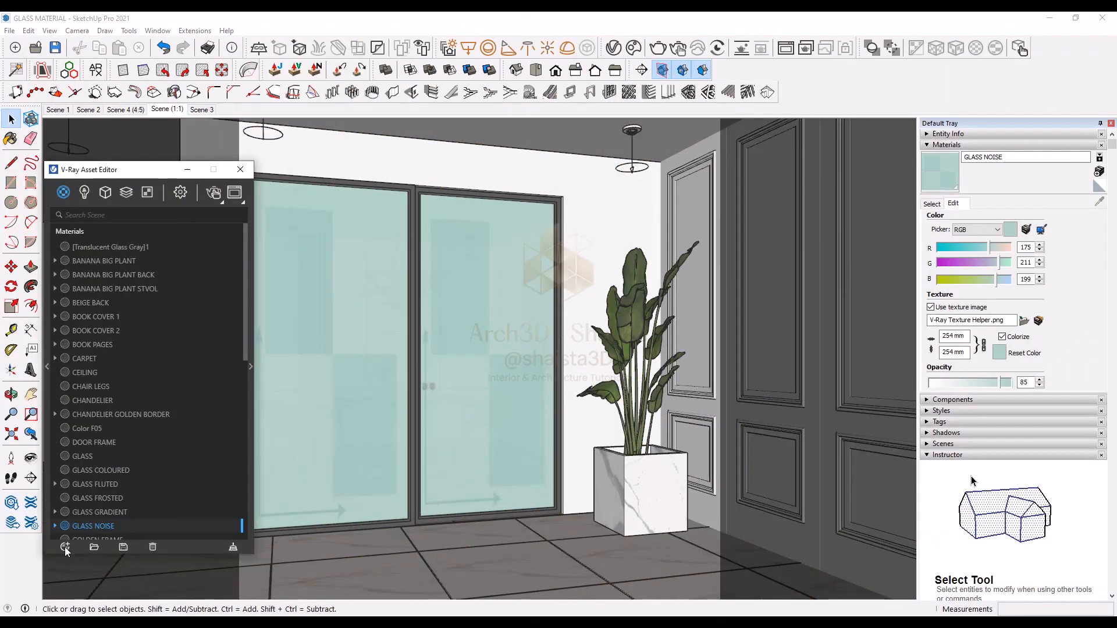
Step: Create a new Generic V-Ray material and set its refraction colour to white
{"action": "left_click", "coordinate": [66, 547]}
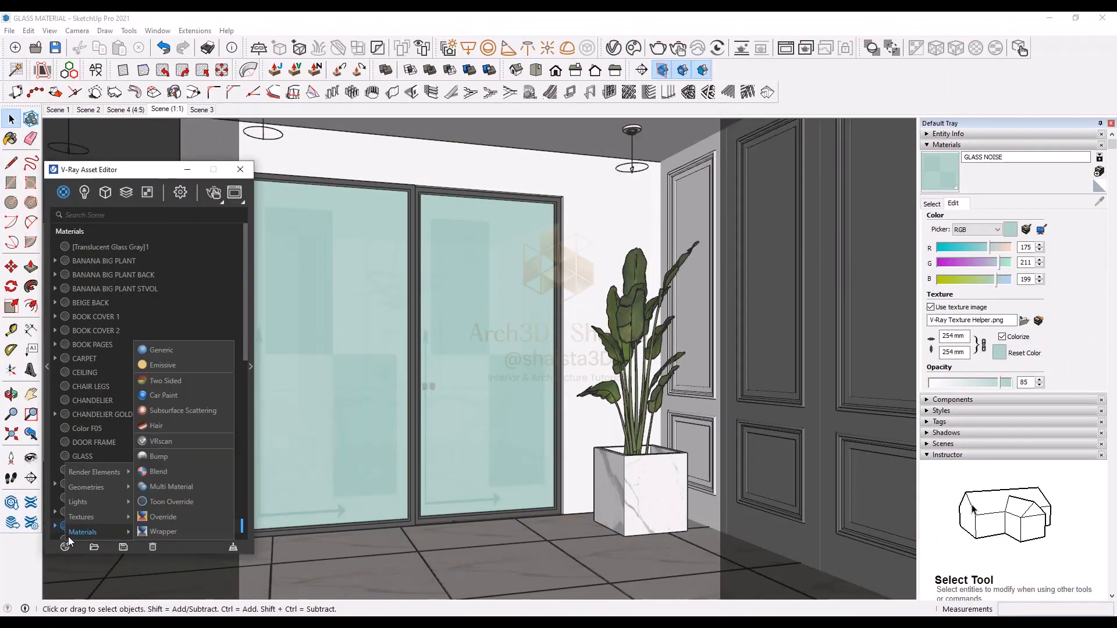
{"action": "left_click", "coordinate": [165, 352]}
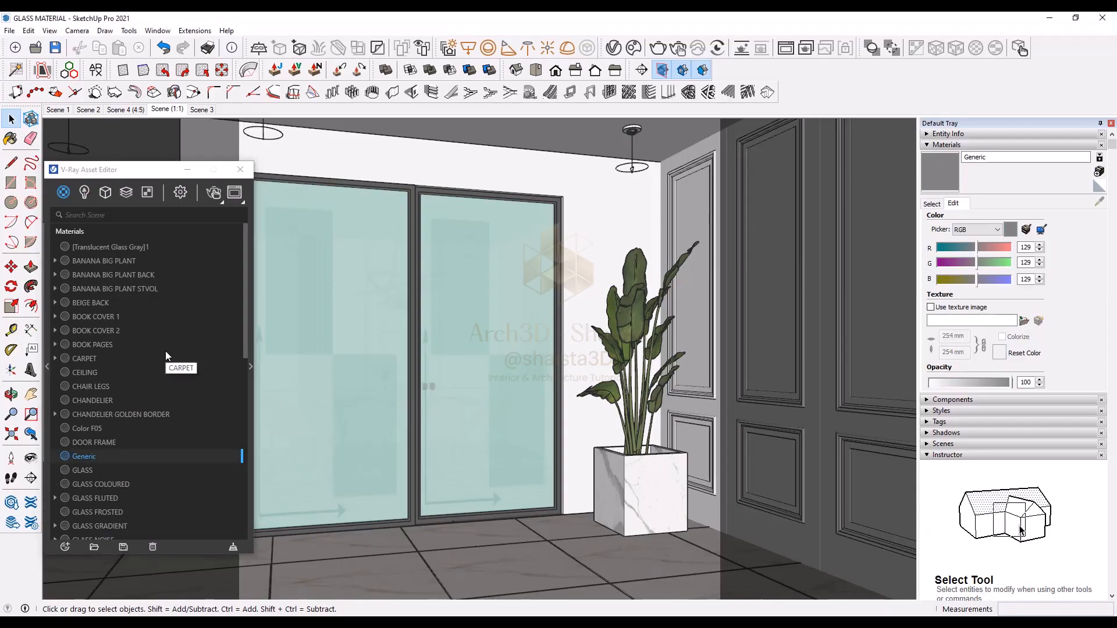
{"action": "left_click", "coordinate": [250, 363]}
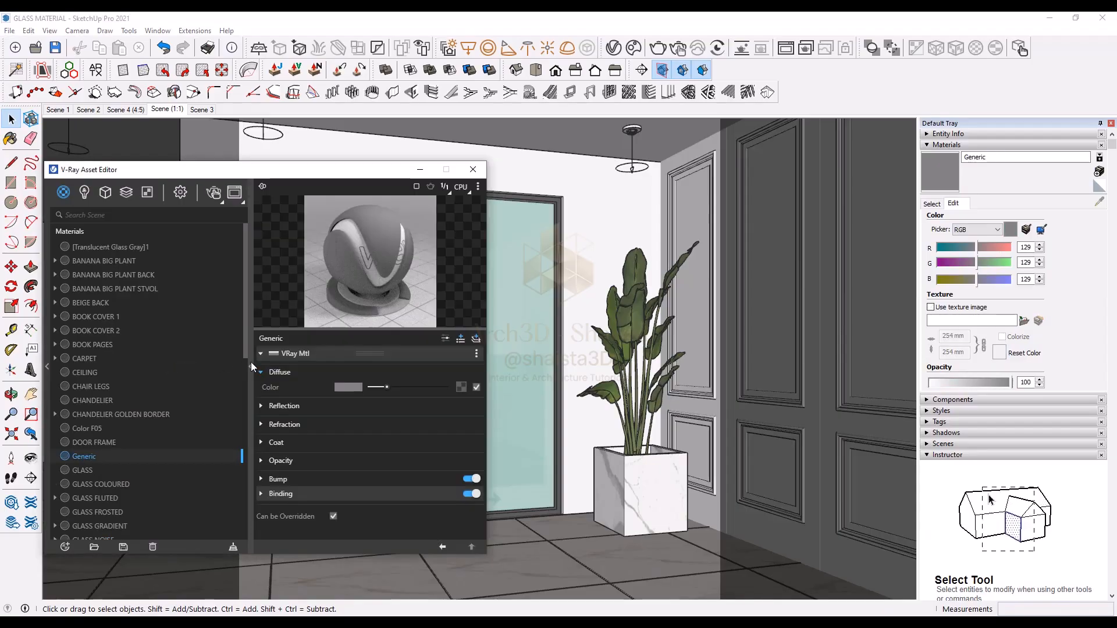
{"action": "left_click", "coordinate": [294, 426]}
{"action": "left_click", "coordinate": [436, 439]}
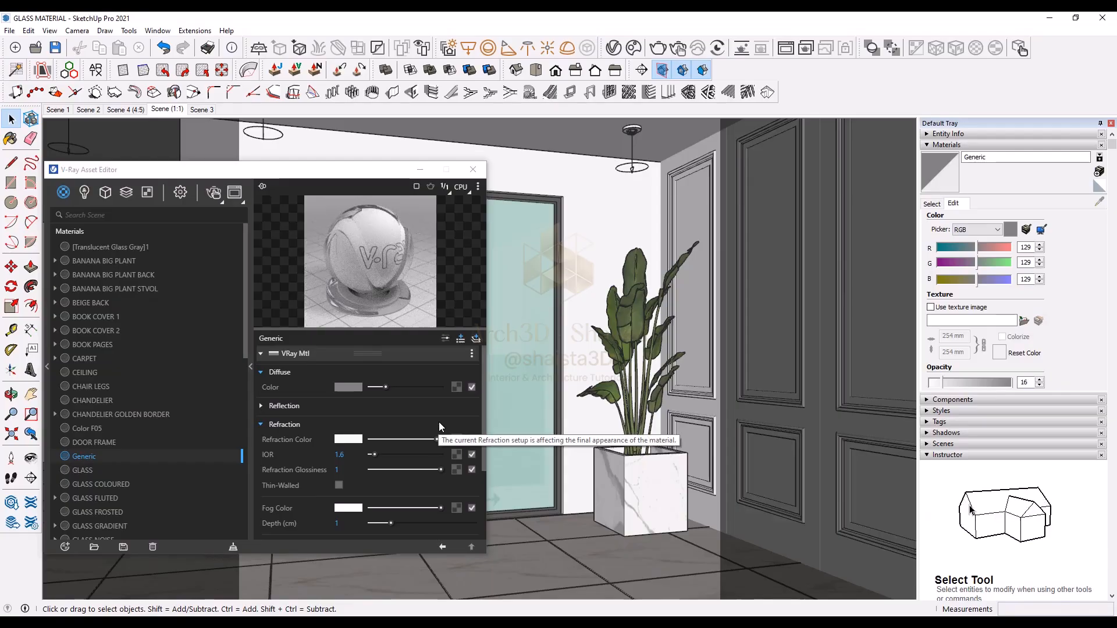
Step: Enable the Generic material's bump and load the PATTERN 2 image from the GLASS folder as a bitmap bump map
{"action": "scroll", "coordinate": [439, 421], "scroll_direction": "down", "scroll_amount": 4}
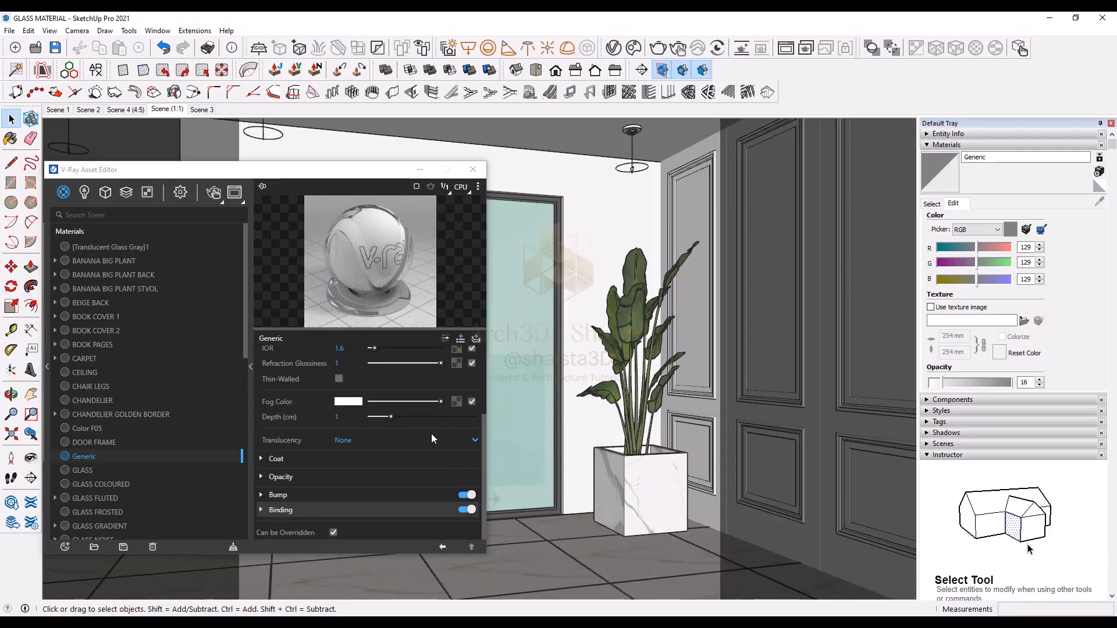
{"action": "left_click", "coordinate": [414, 495]}
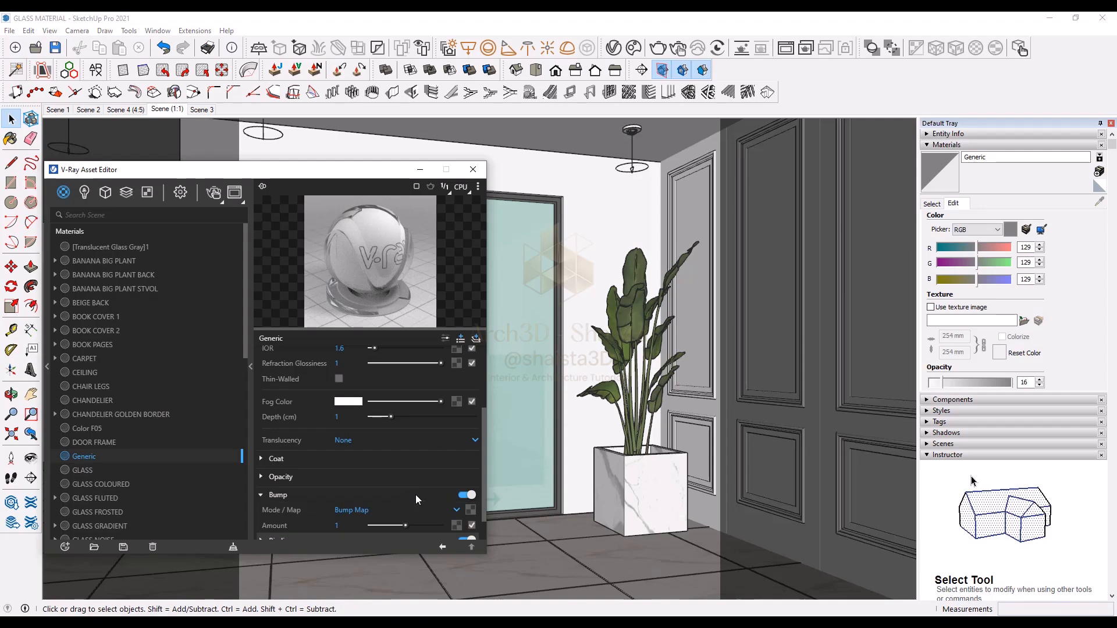
{"action": "left_click", "coordinate": [471, 510]}
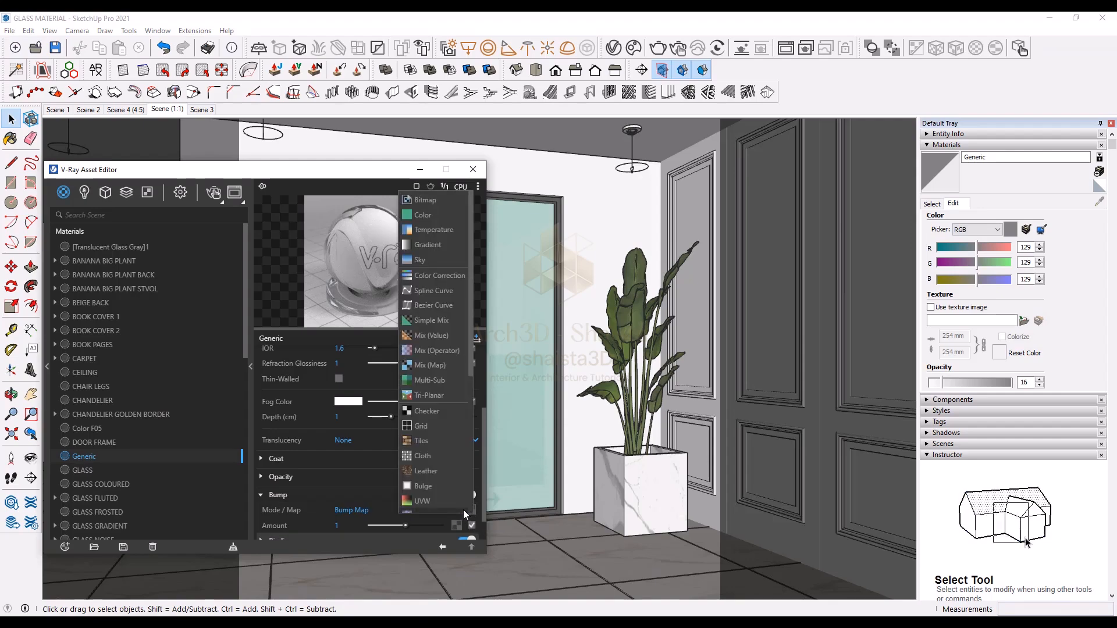
{"action": "left_click", "coordinate": [416, 200]}
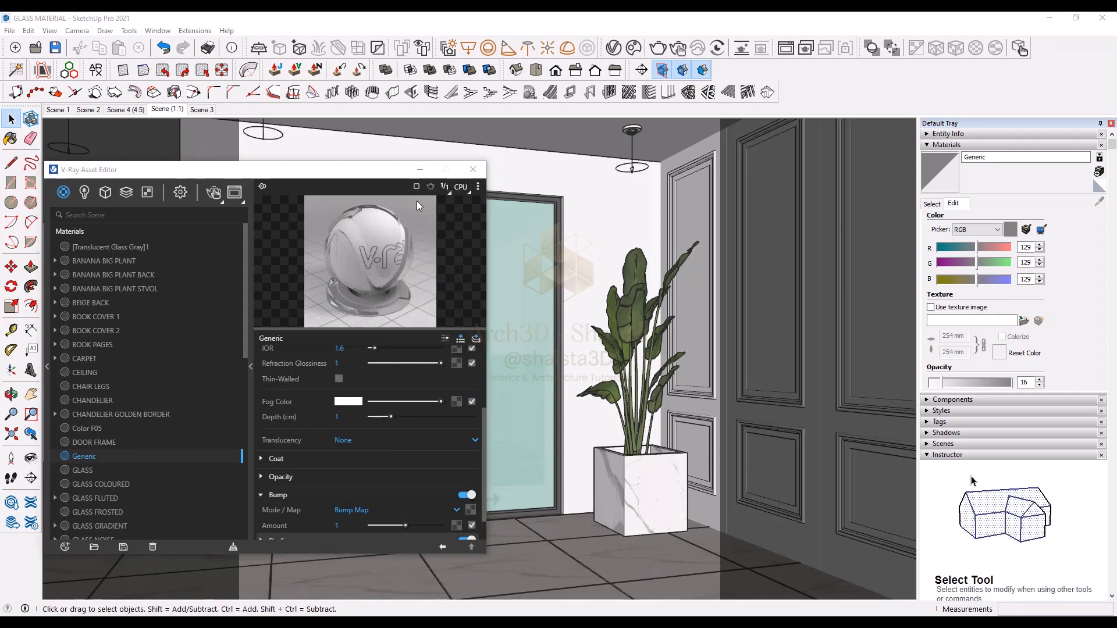
{"action": "left_click", "coordinate": [257, 267]}
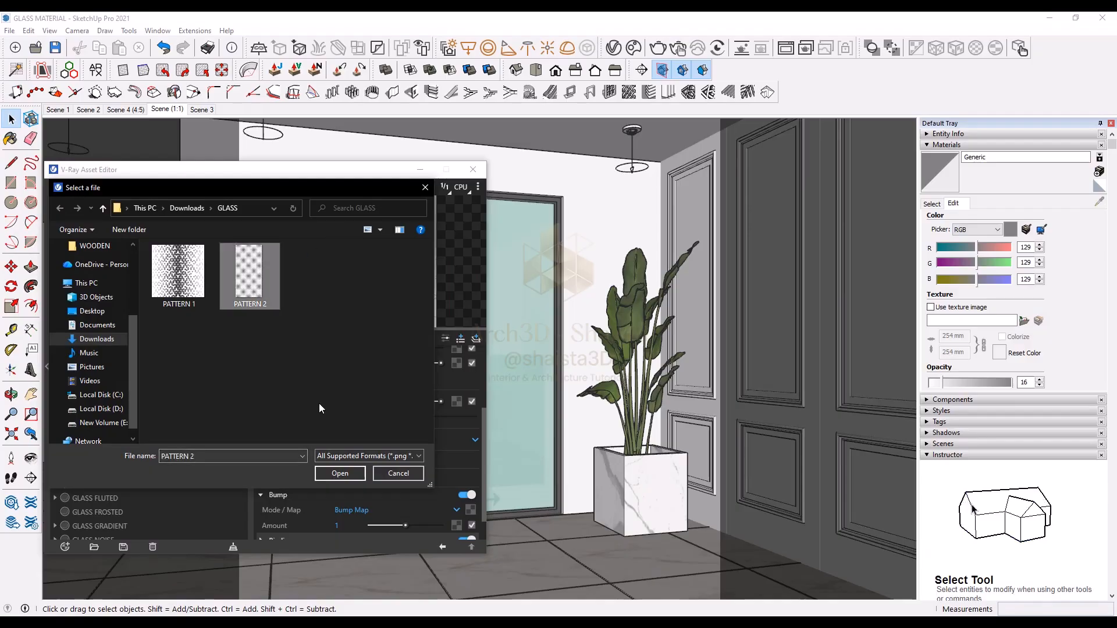
{"action": "left_click", "coordinate": [355, 476]}
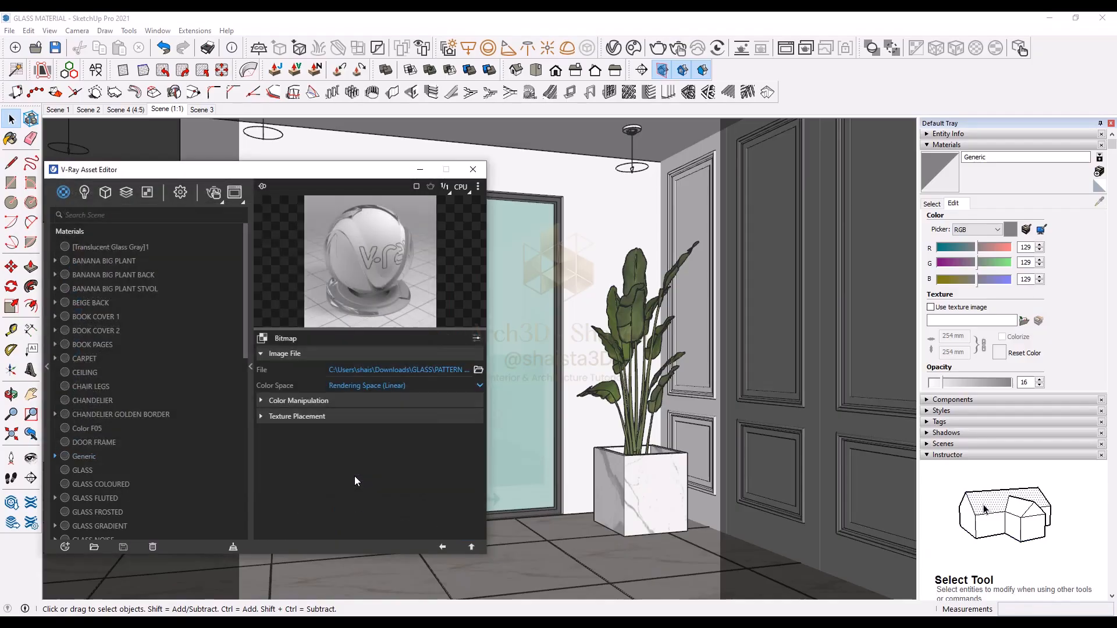
{"action": "left_click", "coordinate": [444, 547]}
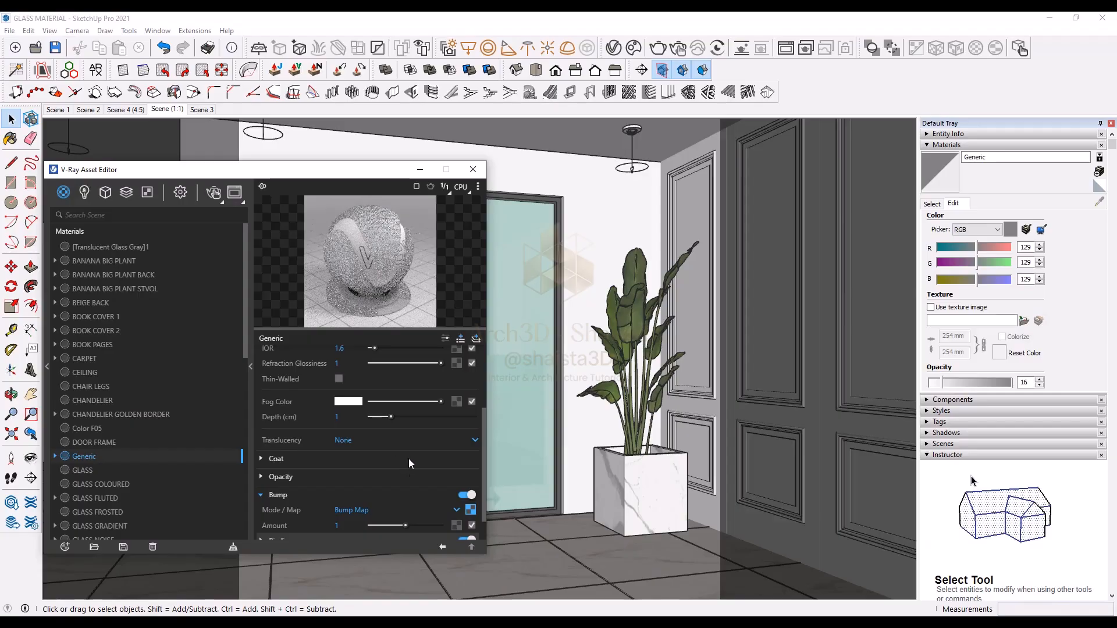
Step: Set the bump amount to 0.12
{"action": "left_click_drag", "start_coordinate": [378, 524], "coordinate": [375, 527]}
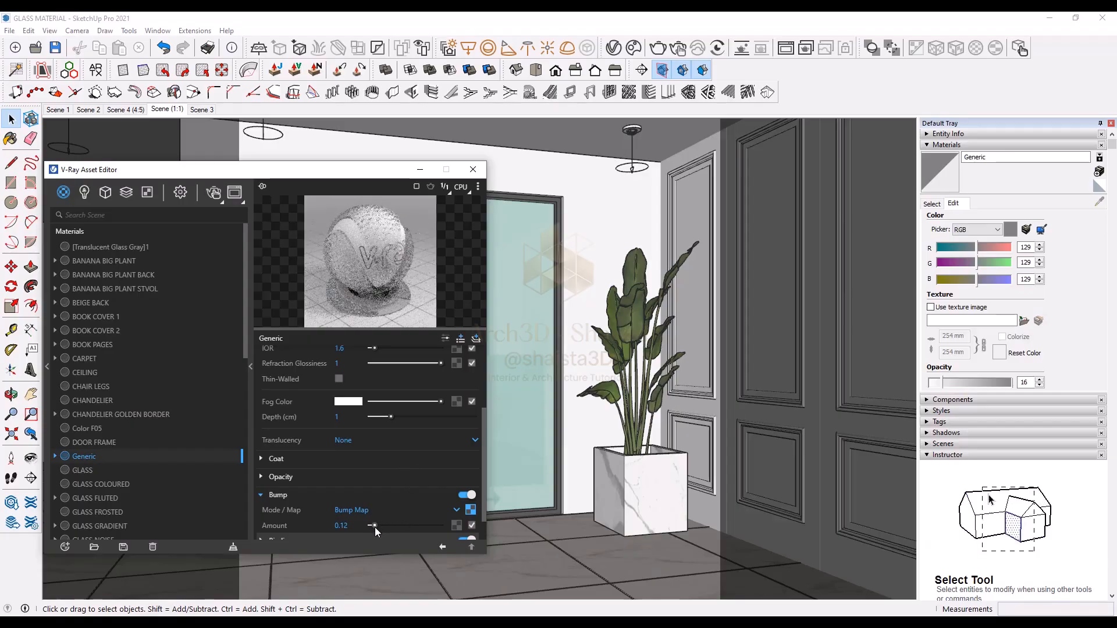
{"action": "scroll", "coordinate": [375, 486], "scroll_direction": "down", "scroll_amount": 1}
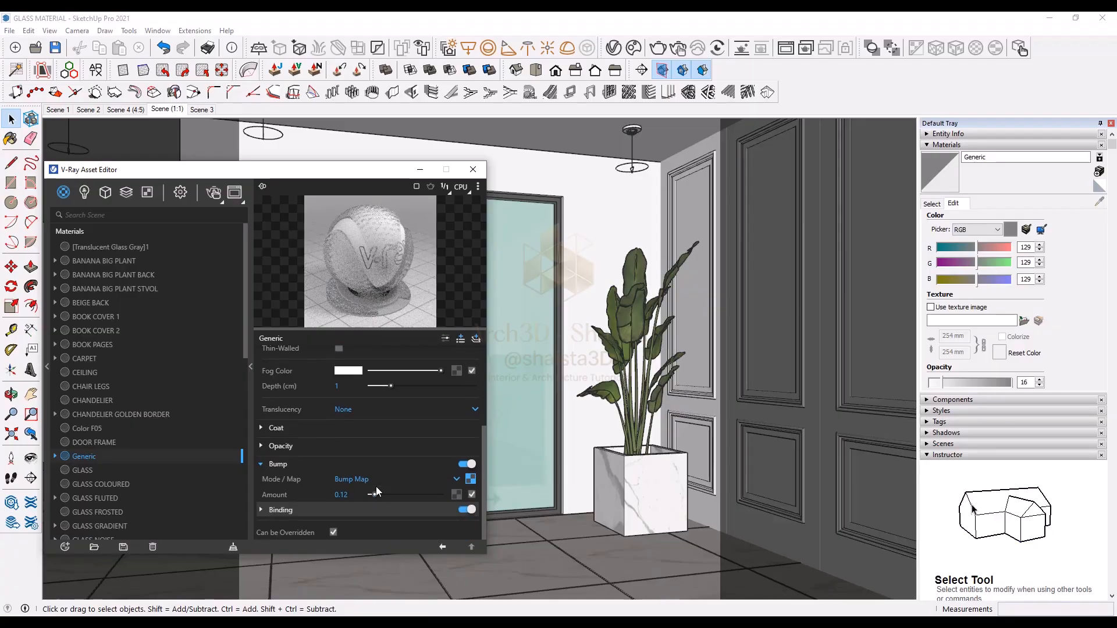
Step: Sample the noise door glass, select its objects in the scene and apply the Generic material to them
{"action": "left_click", "coordinate": [932, 203]}
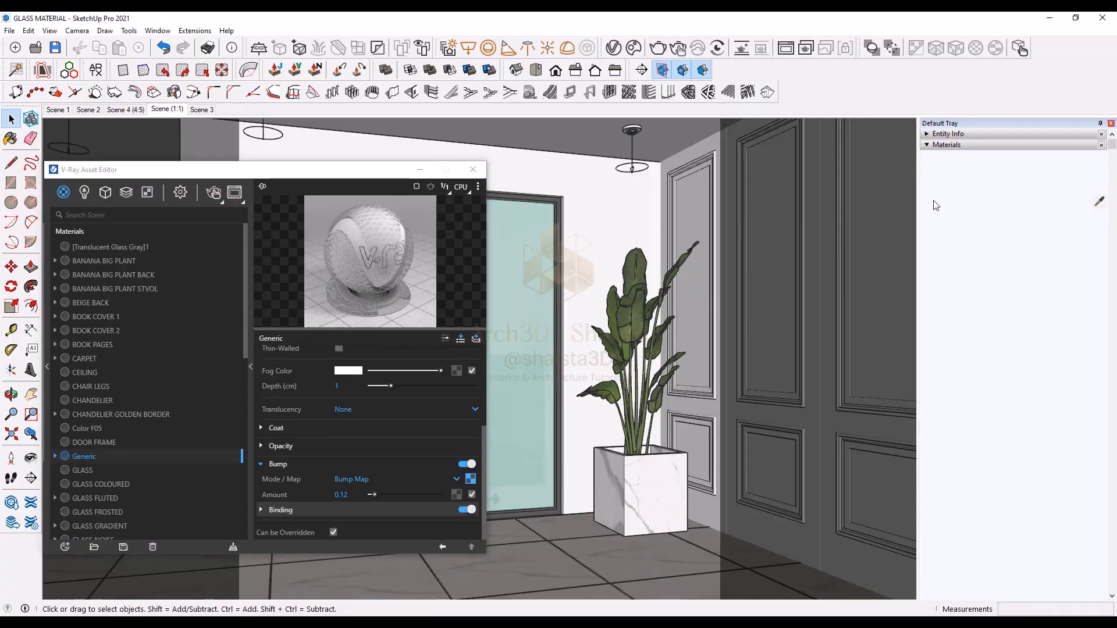
{"action": "left_click", "coordinate": [1099, 201]}
{"action": "left_click", "coordinate": [532, 259]}
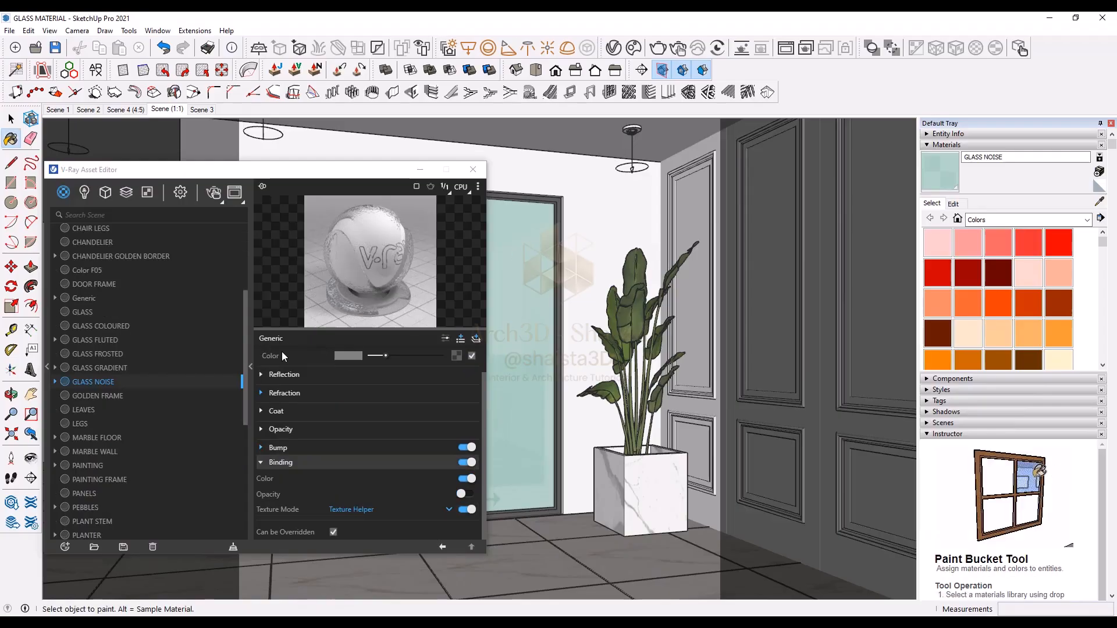
{"action": "right_click", "coordinate": [100, 383]}
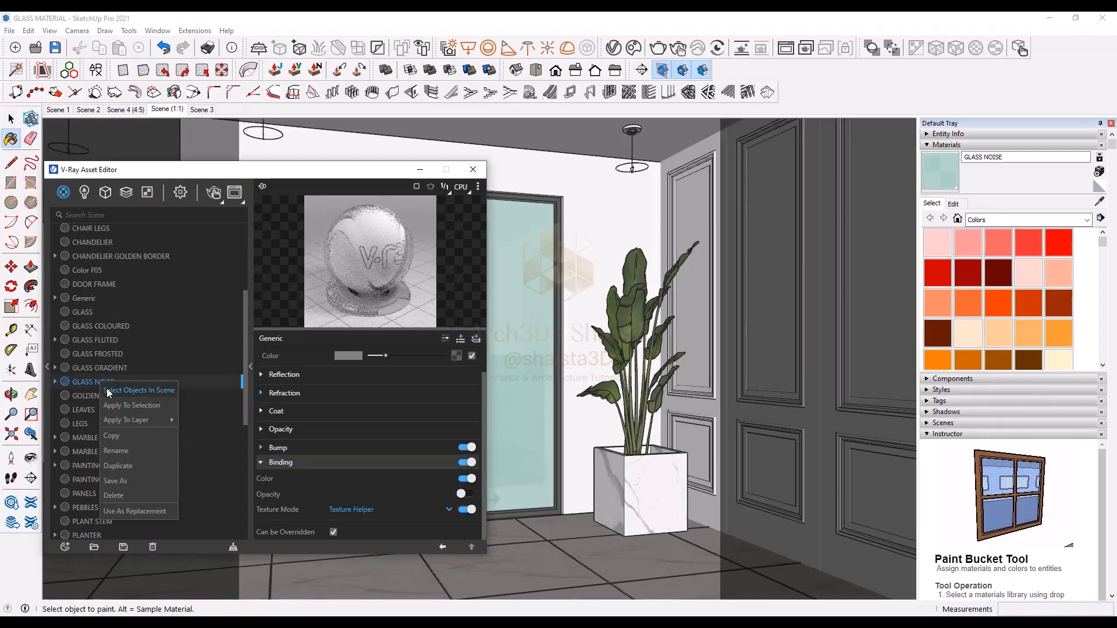
{"action": "left_click", "coordinate": [107, 389]}
{"action": "left_click", "coordinate": [83, 302]}
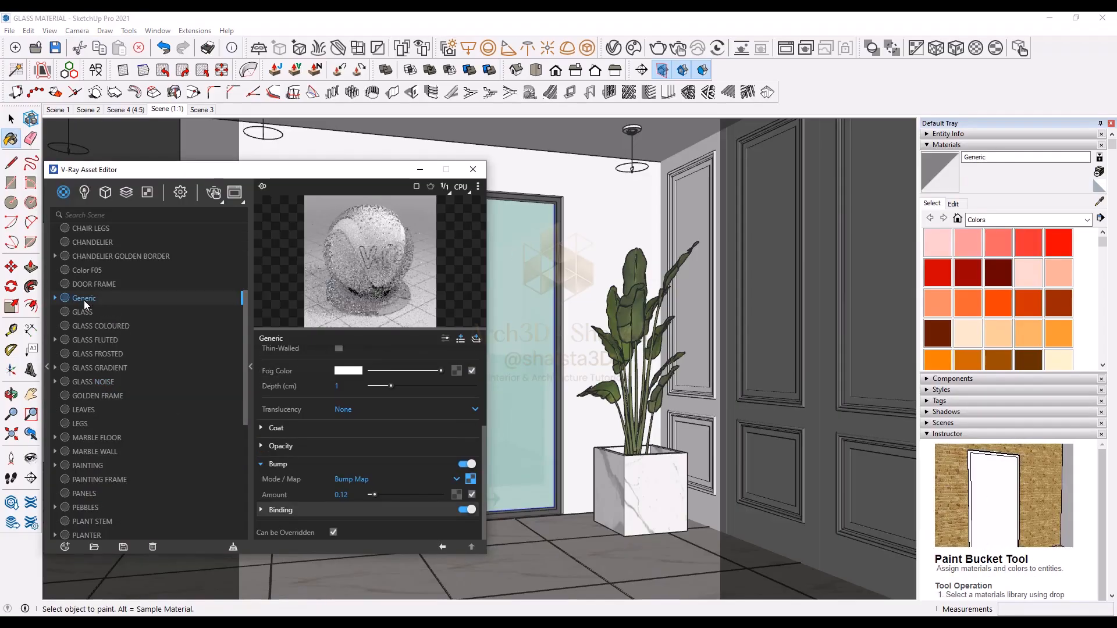
{"action": "right_click", "coordinate": [84, 301]}
{"action": "left_click", "coordinate": [103, 324]}
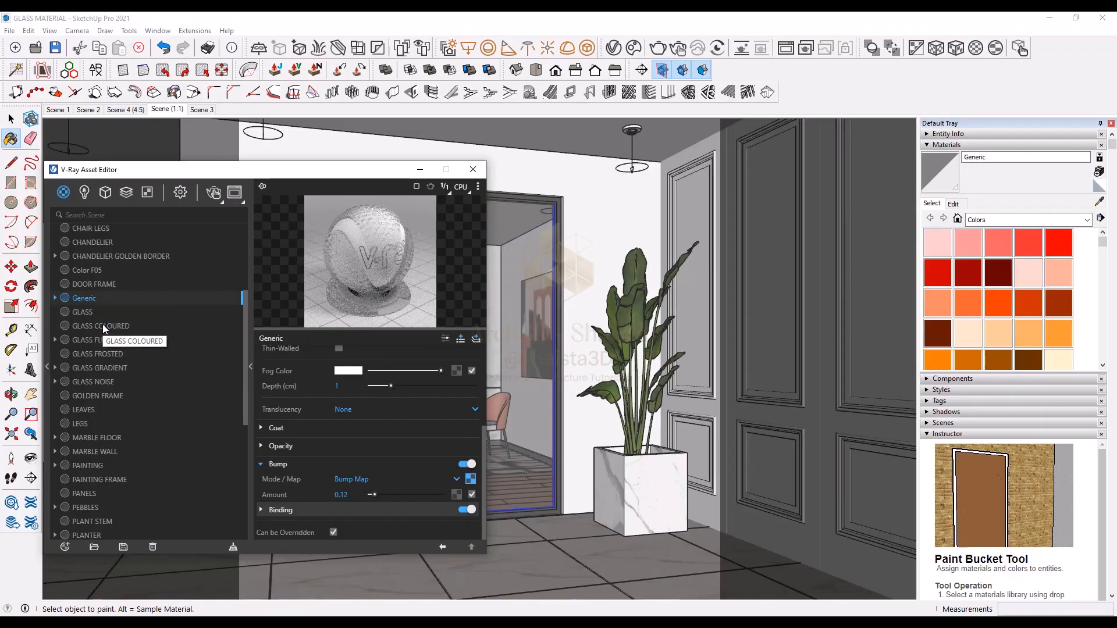
Step: Set the Generic material's opacity to 87 and switch its binding texture mode to Texture Helper
{"action": "left_click", "coordinate": [953, 203]}
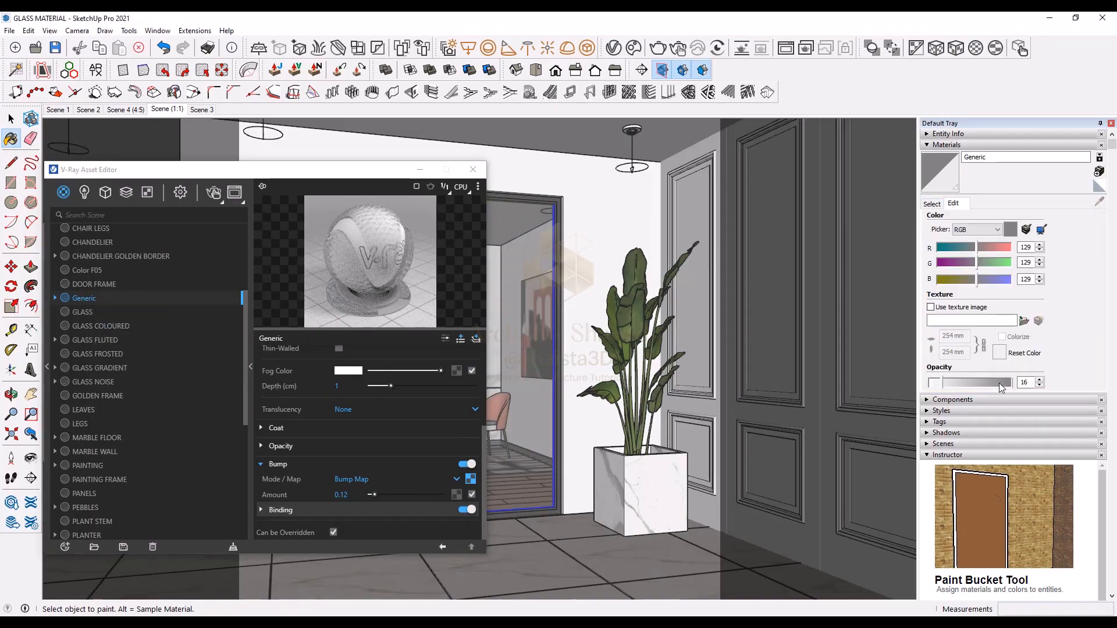
{"action": "left_click", "coordinate": [1001, 388]}
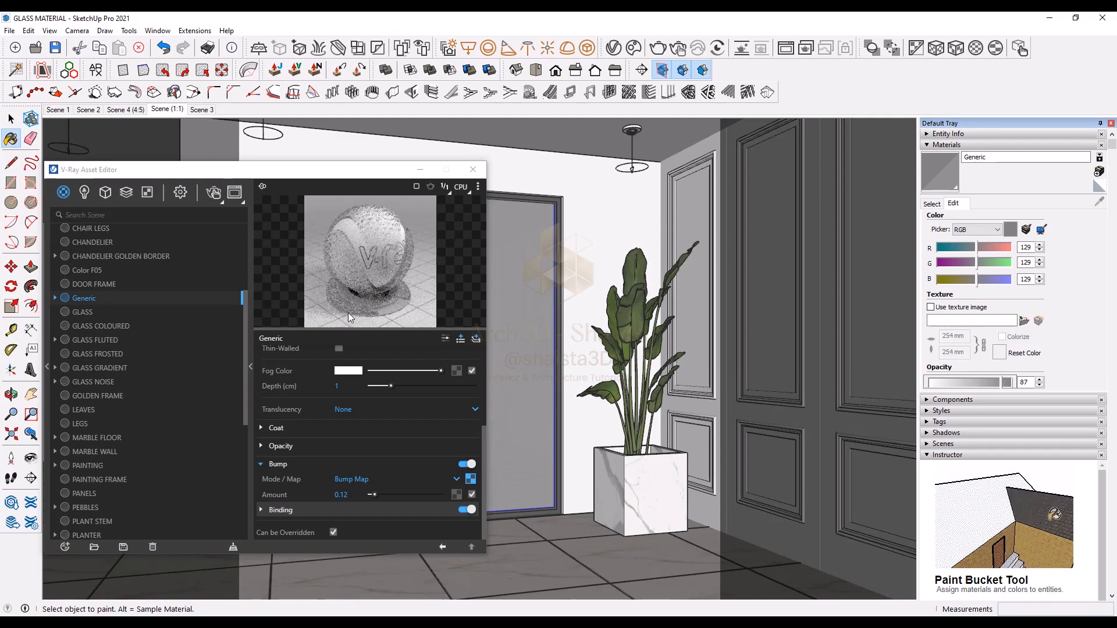
{"action": "left_click", "coordinate": [329, 505]}
{"action": "left_click", "coordinate": [344, 510]}
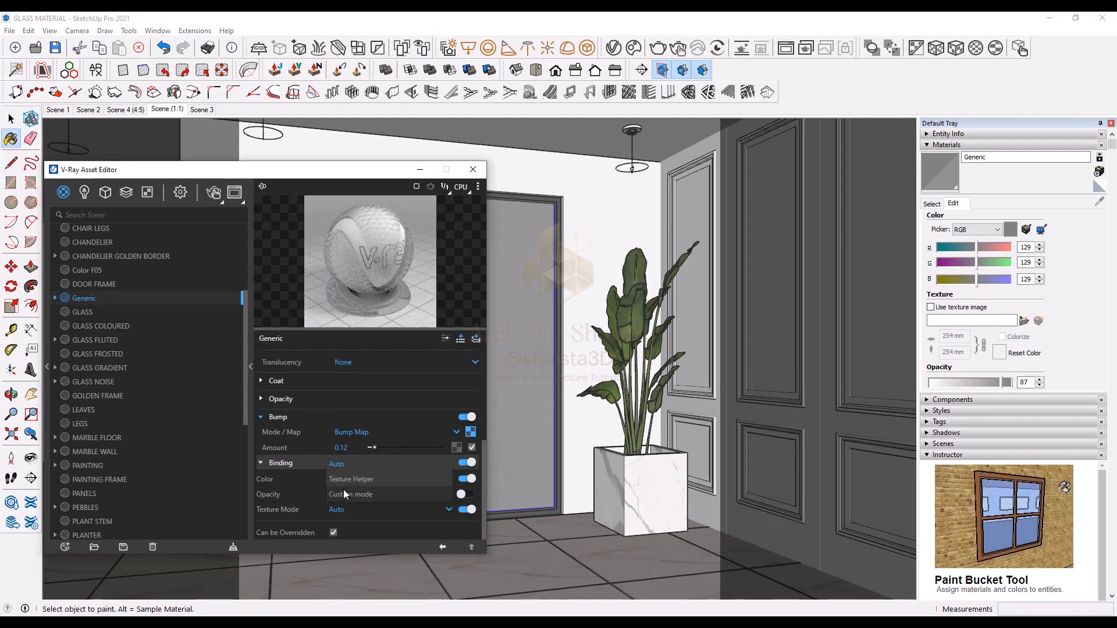
{"action": "left_click", "coordinate": [345, 480]}
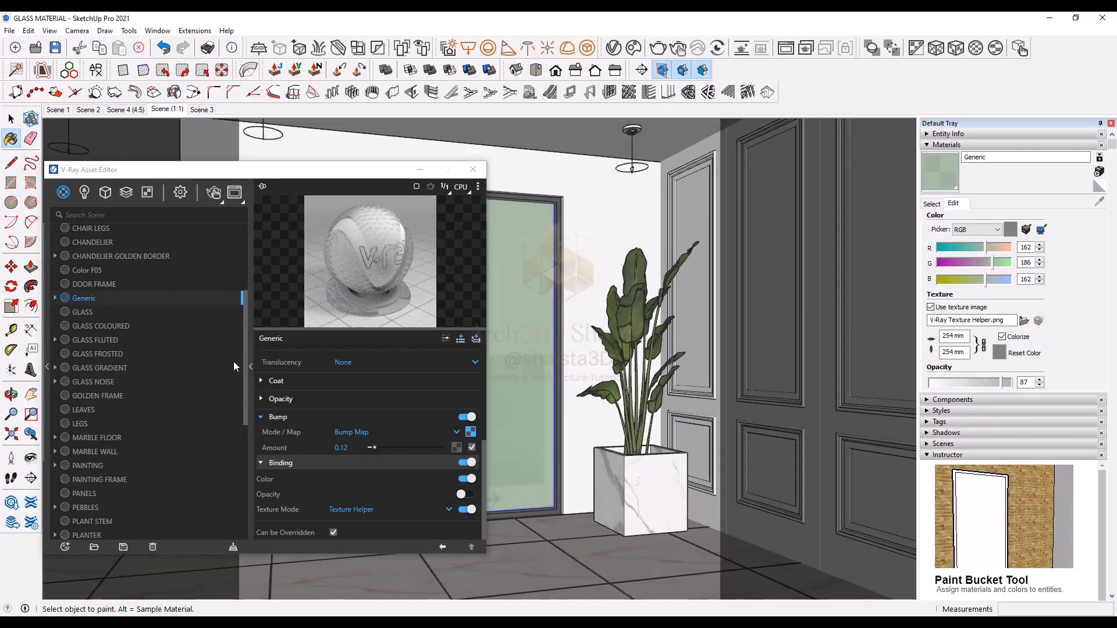
{"action": "left_click", "coordinate": [249, 362]}
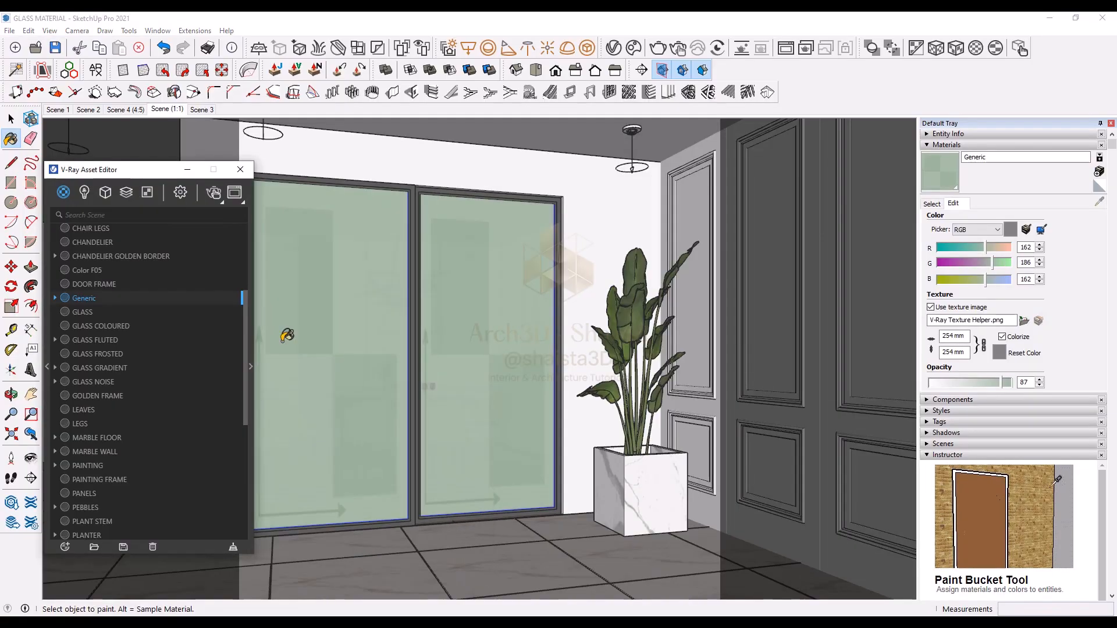
Step: Open the sliding door groups to inspect the newly applied glass on each panel
{"action": "key", "text": "space"}
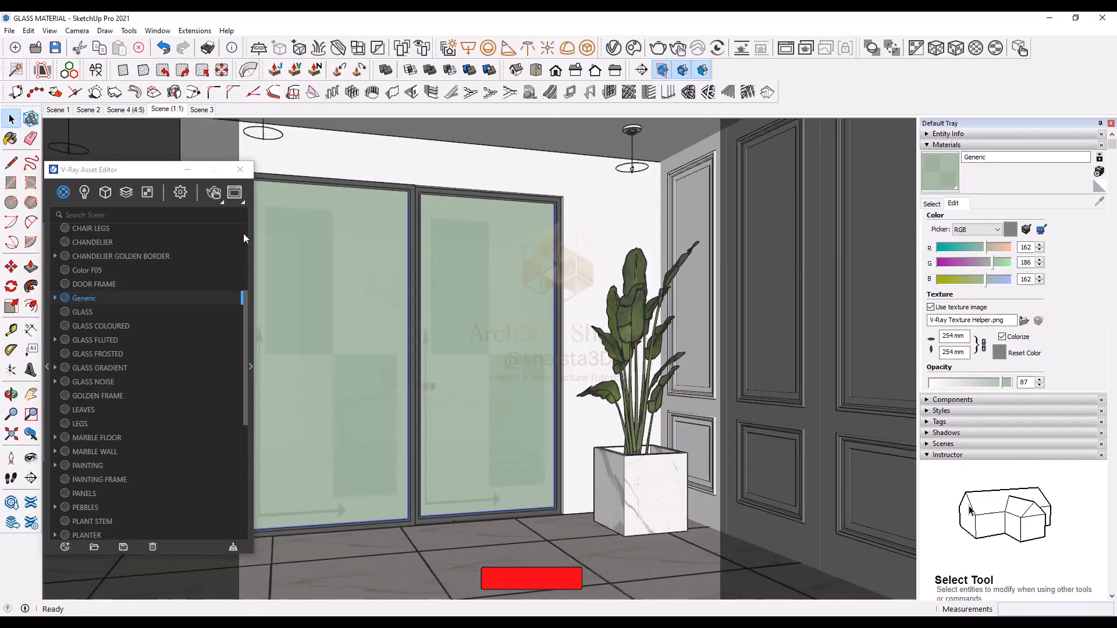
{"action": "double_click", "coordinate": [291, 244]}
{"action": "left_click", "coordinate": [340, 264]}
{"action": "double_click", "coordinate": [340, 265]}
{"action": "left_click", "coordinate": [340, 264]}
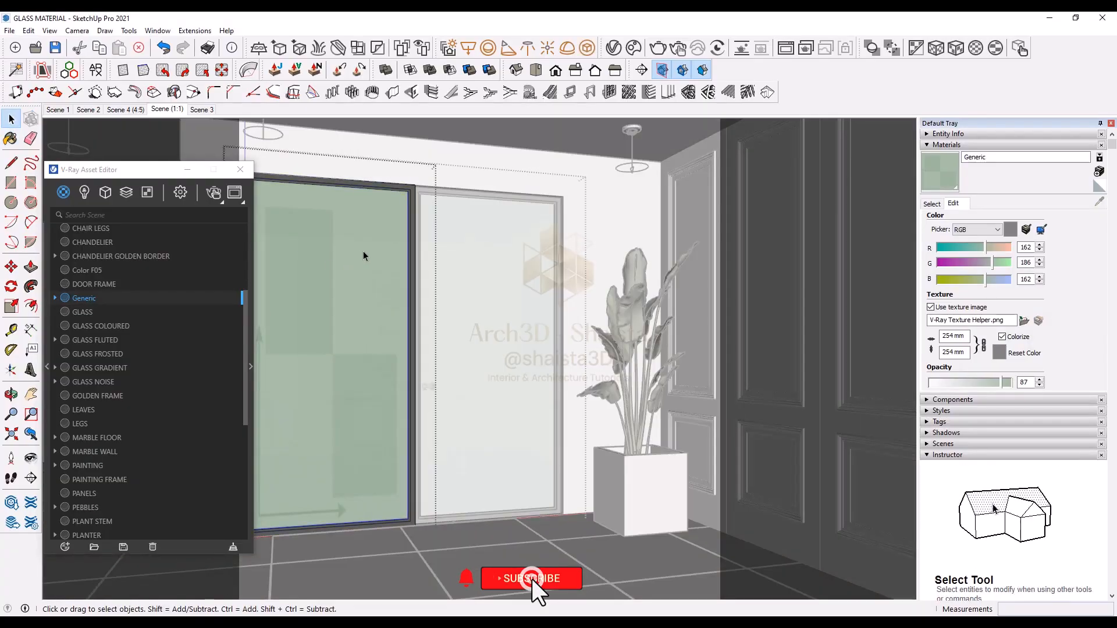
{"action": "left_click", "coordinate": [513, 259]}
{"action": "double_click", "coordinate": [513, 265]}
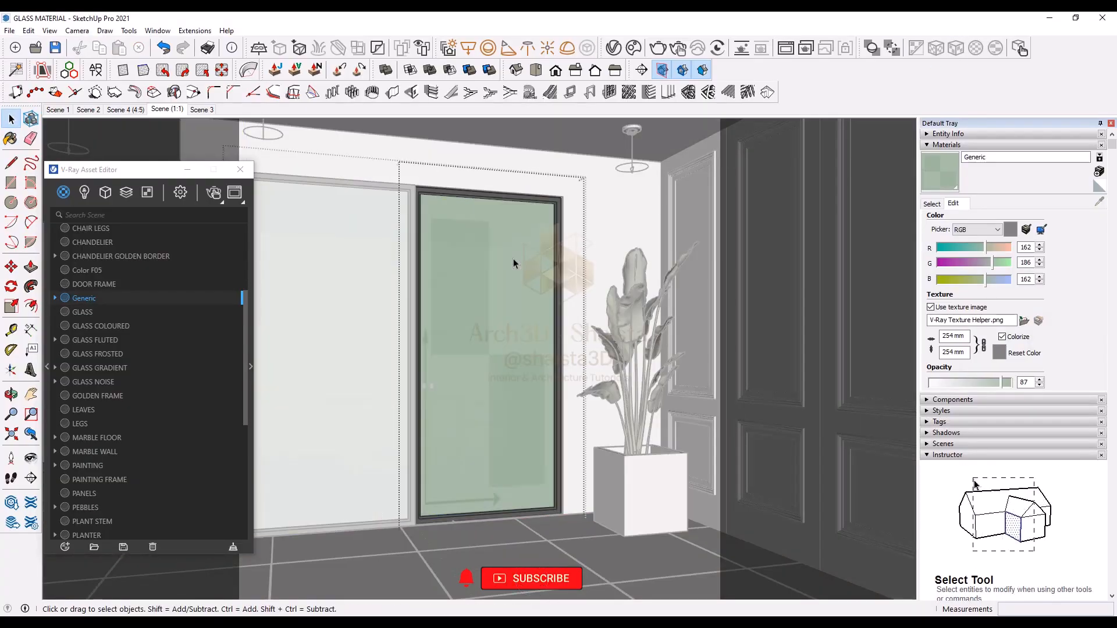
{"action": "left_click", "coordinate": [438, 232]}
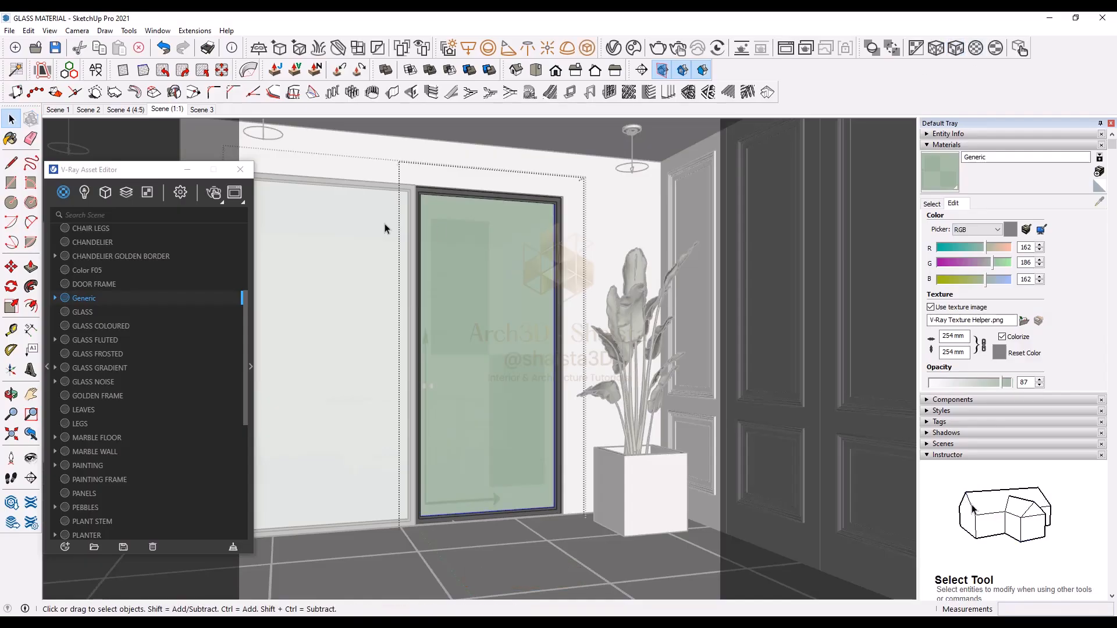
Step: Start an interactive render and examine the pattern-bumped door glass up close in the frame buffer
{"action": "left_click", "coordinate": [251, 269]}
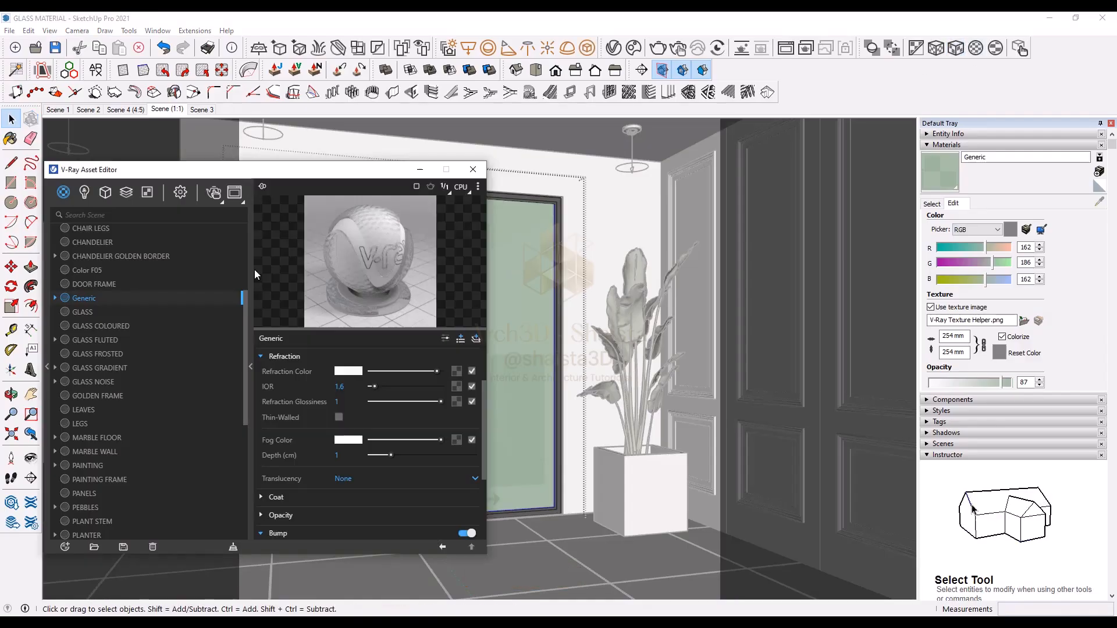
{"action": "left_click", "coordinate": [218, 196]}
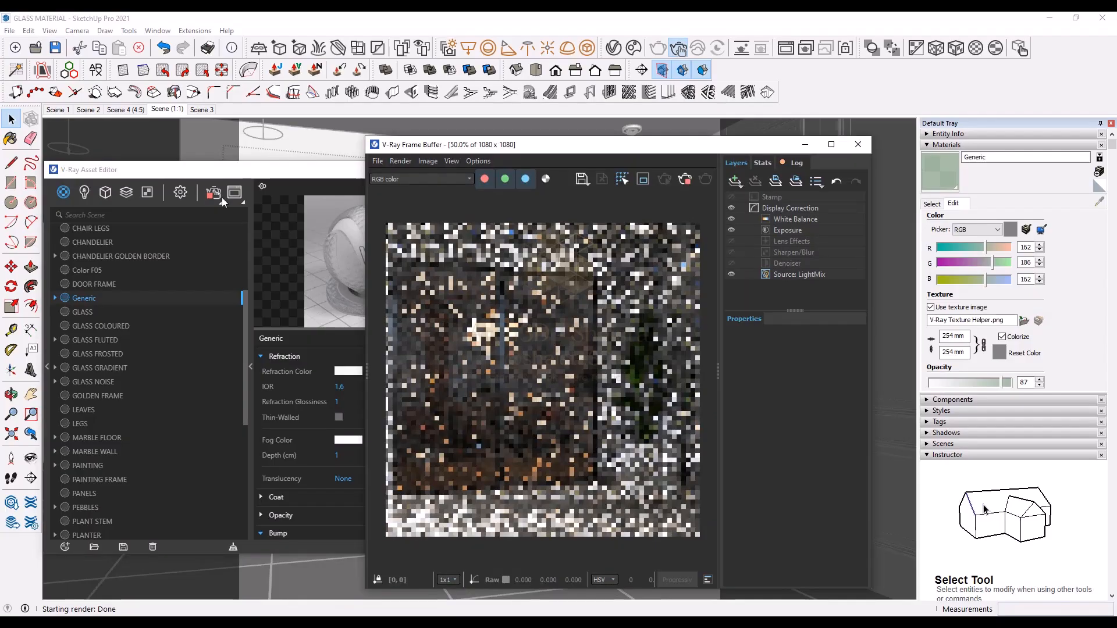
{"action": "left_click", "coordinate": [667, 163]}
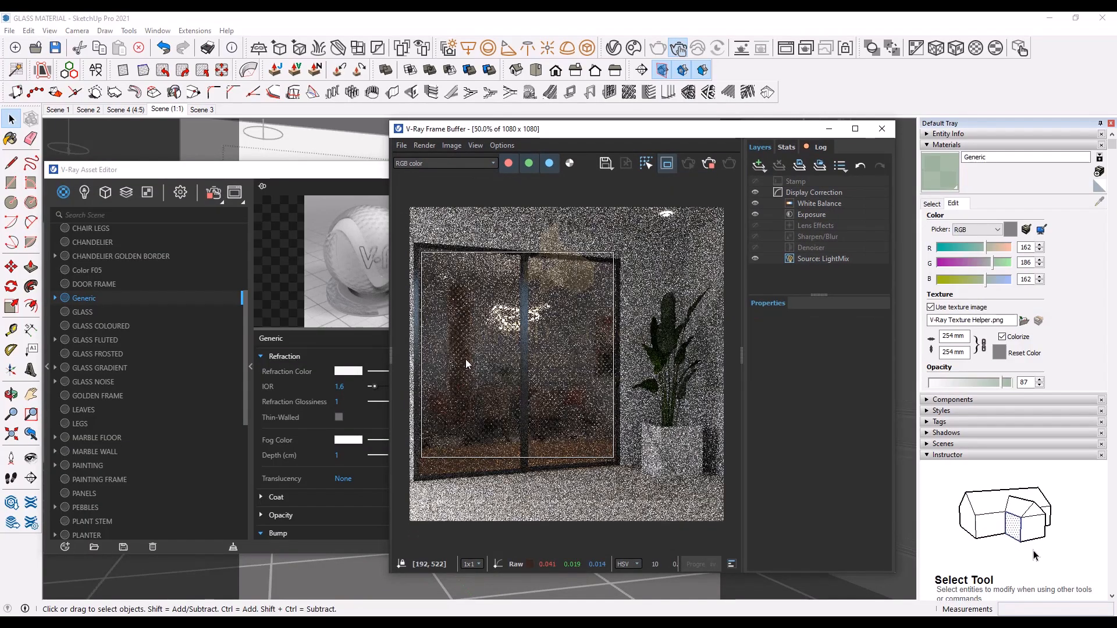
{"action": "scroll", "coordinate": [465, 359], "scroll_direction": "up", "scroll_amount": 1}
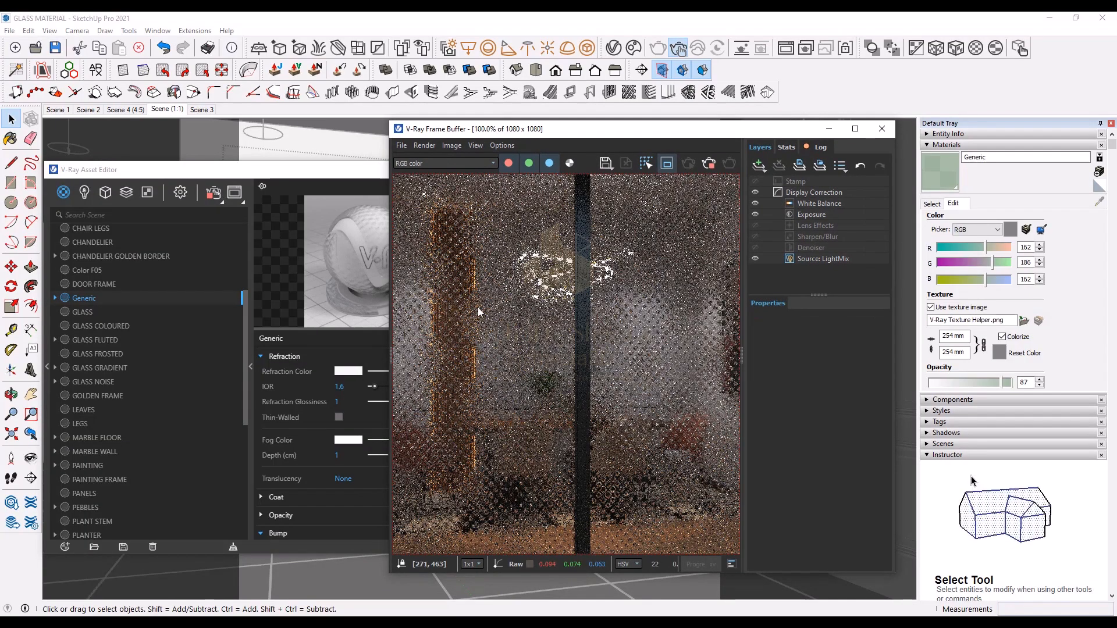
{"action": "scroll", "coordinate": [460, 298], "scroll_direction": "down", "scroll_amount": 1}
{"action": "scroll", "coordinate": [588, 351], "scroll_direction": "up", "scroll_amount": 1}
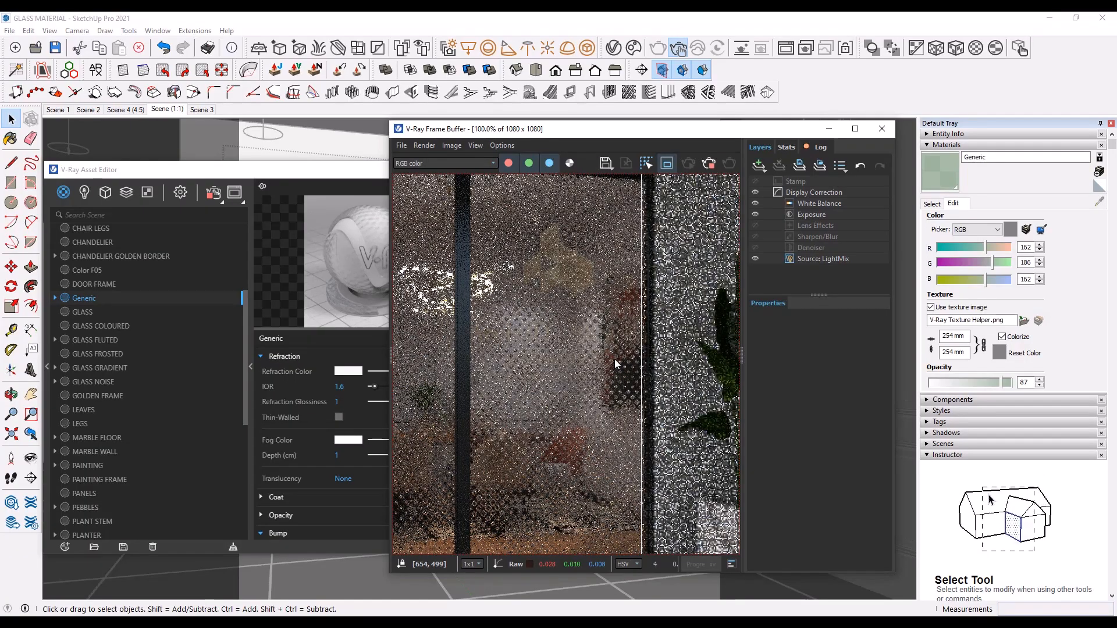
{"action": "scroll", "coordinate": [615, 358], "scroll_direction": "down", "scroll_amount": 1}
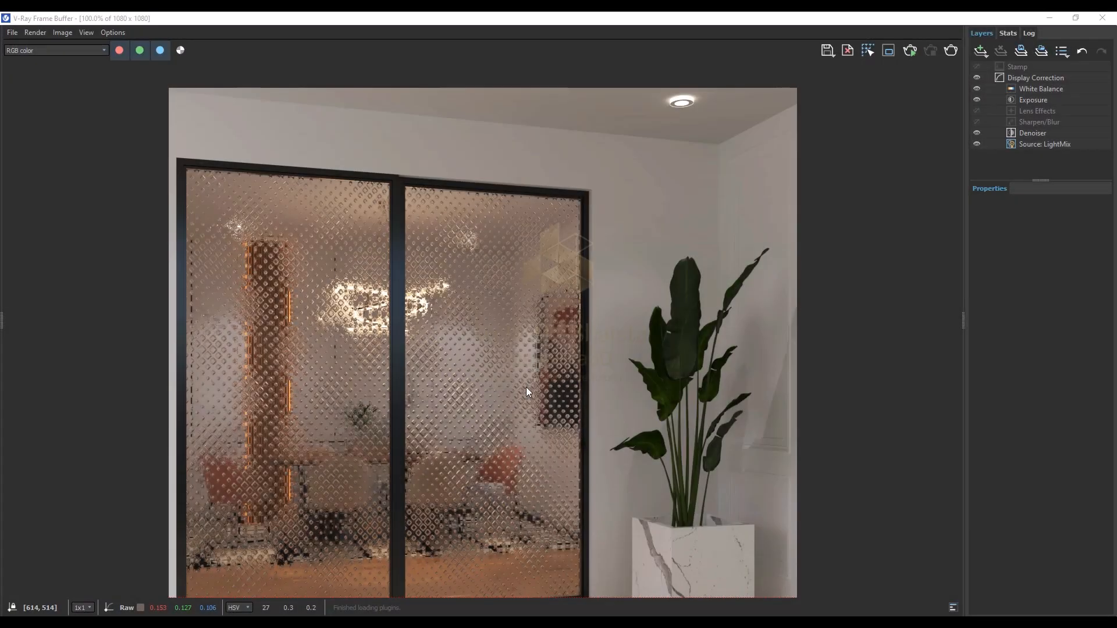
{"action": "middle_click_drag", "start_coordinate": [526, 386], "coordinate": [441, 355]}
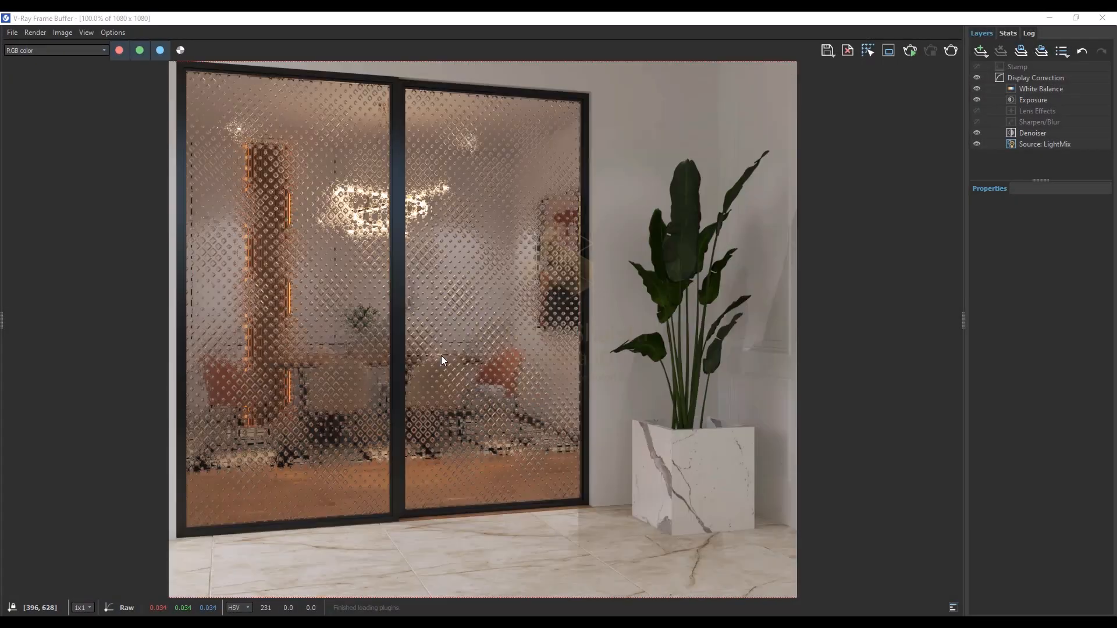